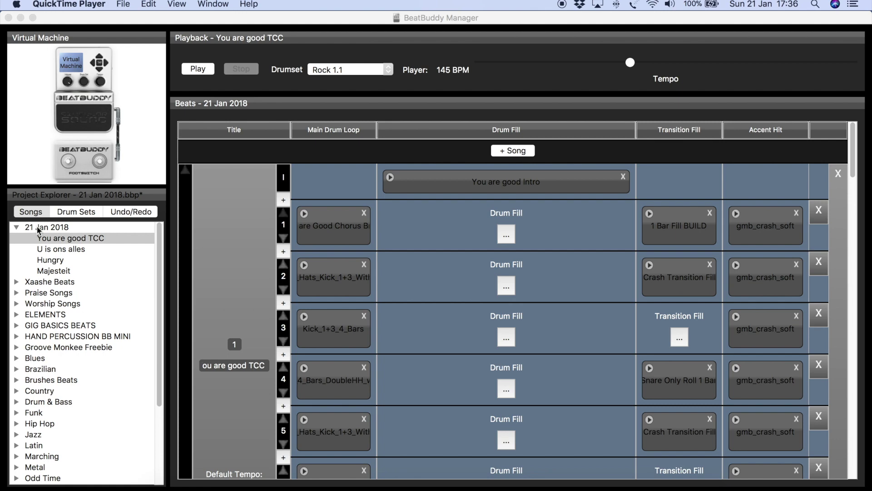
- View the beats of U is ons alles, Hungry, Majesteit and You are good TCC in the 21 Jan 2018 folder
click(79, 248)
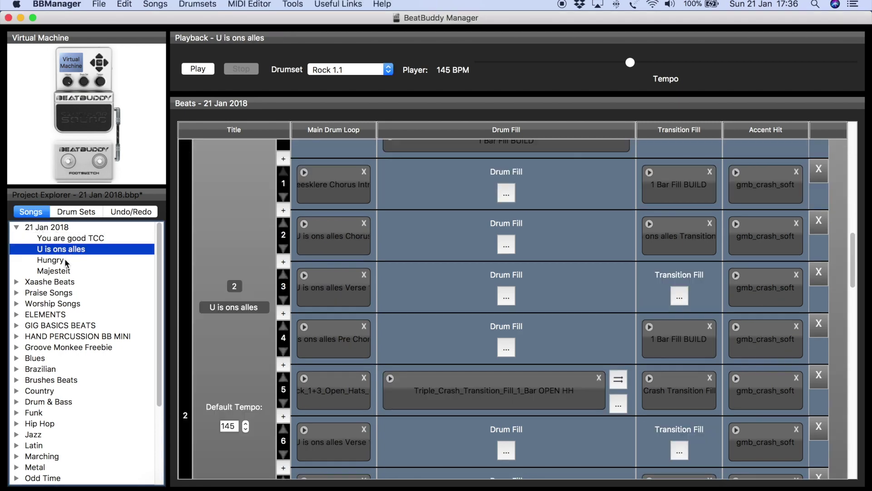
click(65, 261)
click(71, 271)
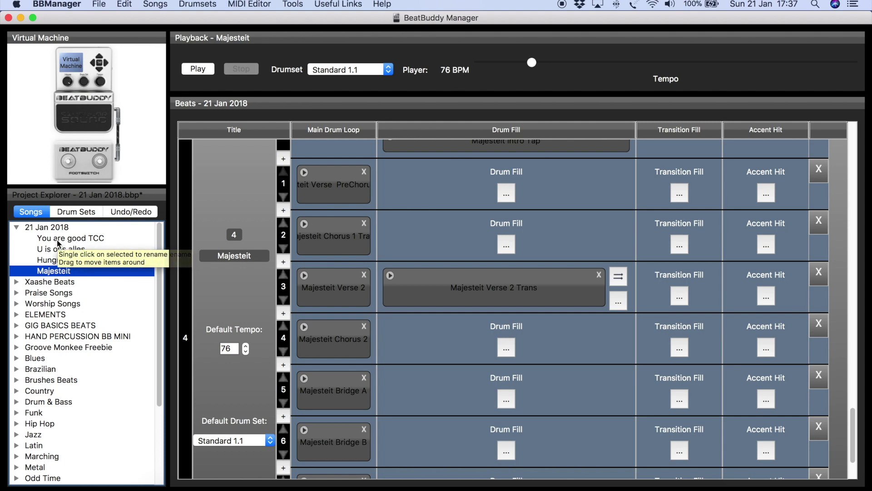
click(58, 239)
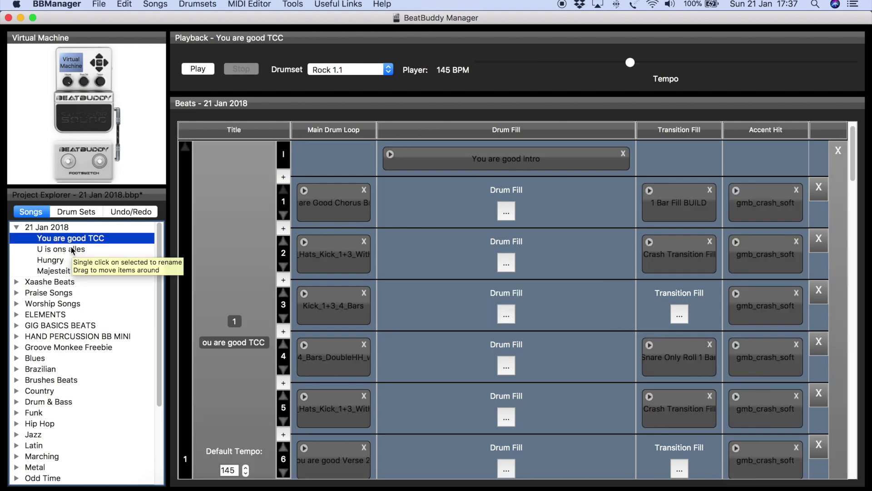
click(28, 231)
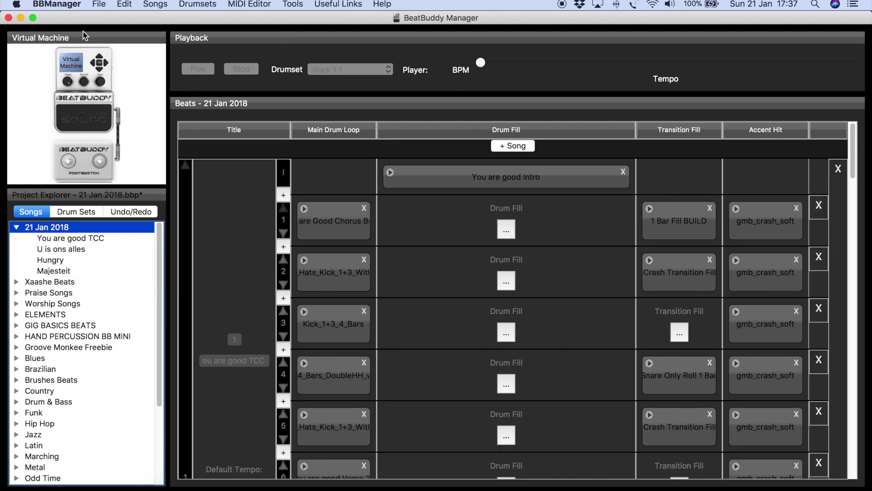
click(125, 4)
mouse_move(150, 4)
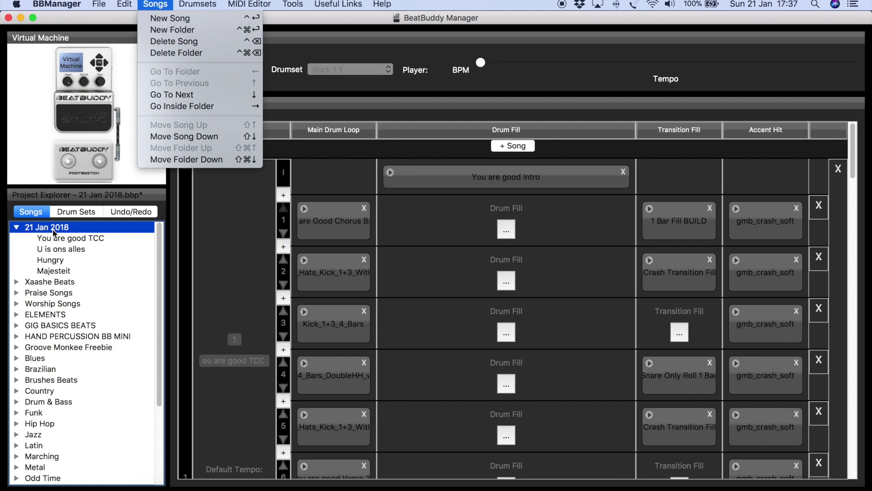
mouse_move(302, 9)
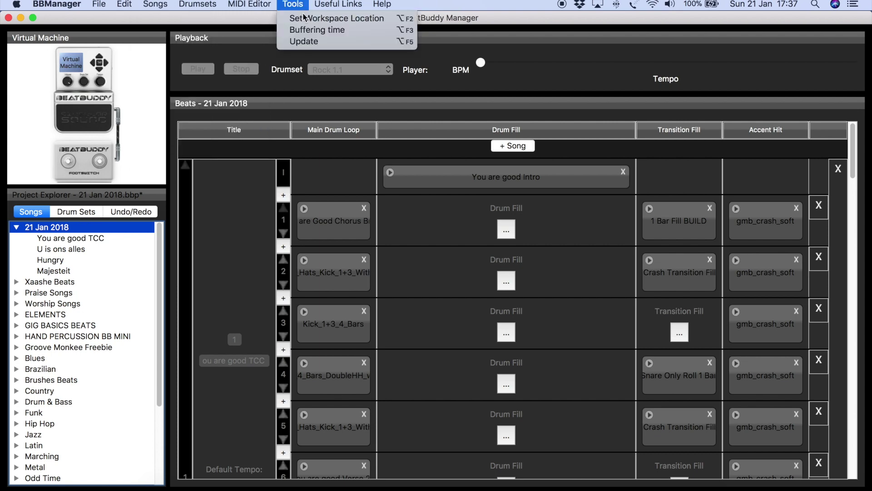
click(259, 25)
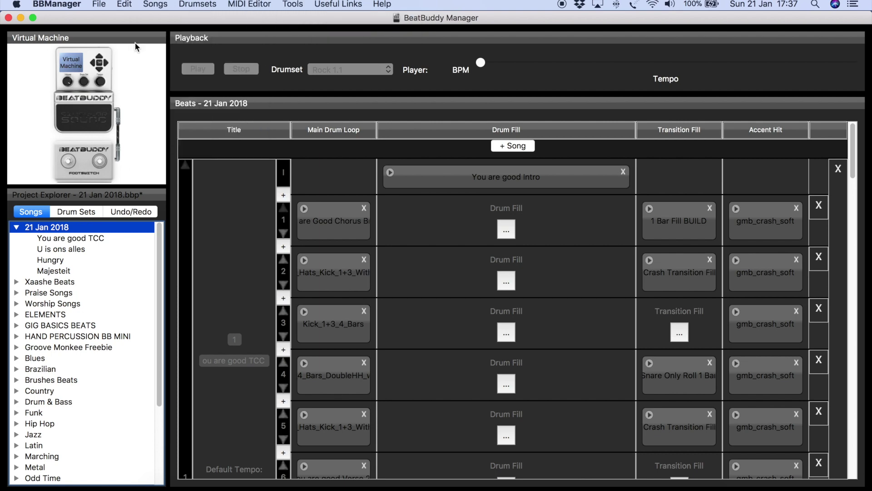
- Browse the song files available for import into the 21 Jan 2018 folder, and close the file selection without importing
click(47, 228)
click(99, 4)
mouse_move(195, 74)
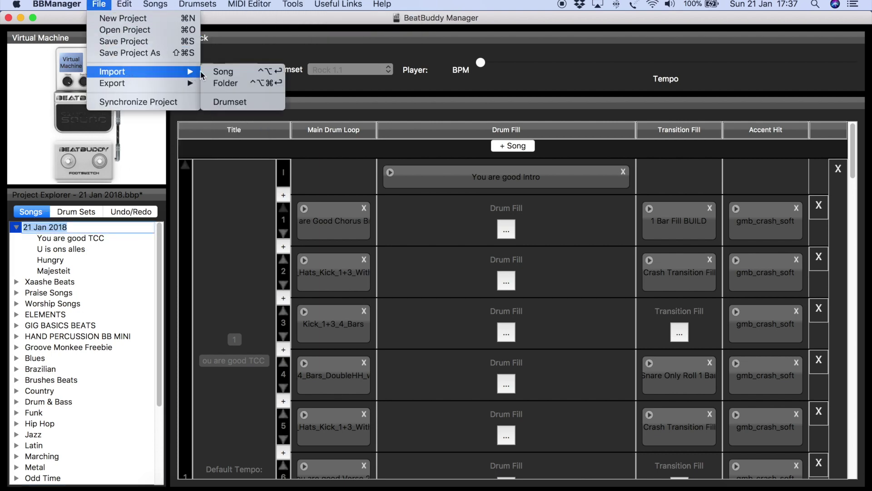
click(227, 72)
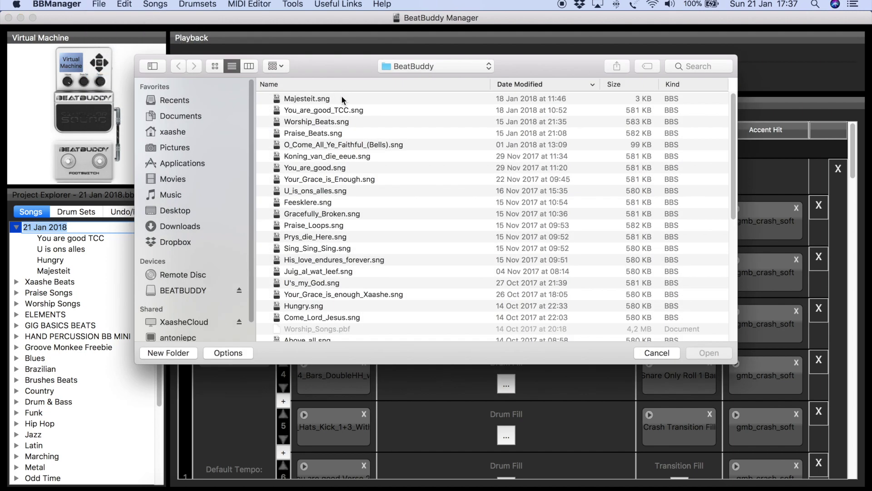
scroll(354, 191, down, 3)
scroll(357, 213, up, 3)
click(658, 353)
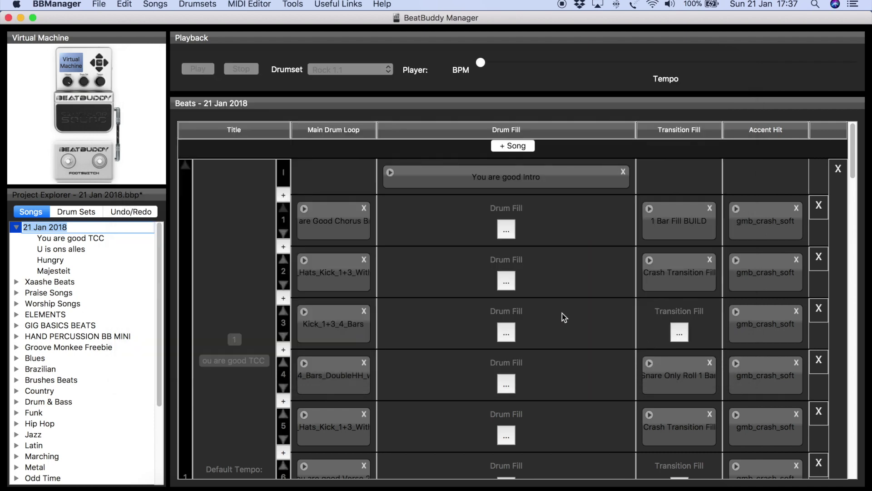
- Go through You are good TCC, U is ons alles and Majesteit again, returning to You are good TCC
click(73, 240)
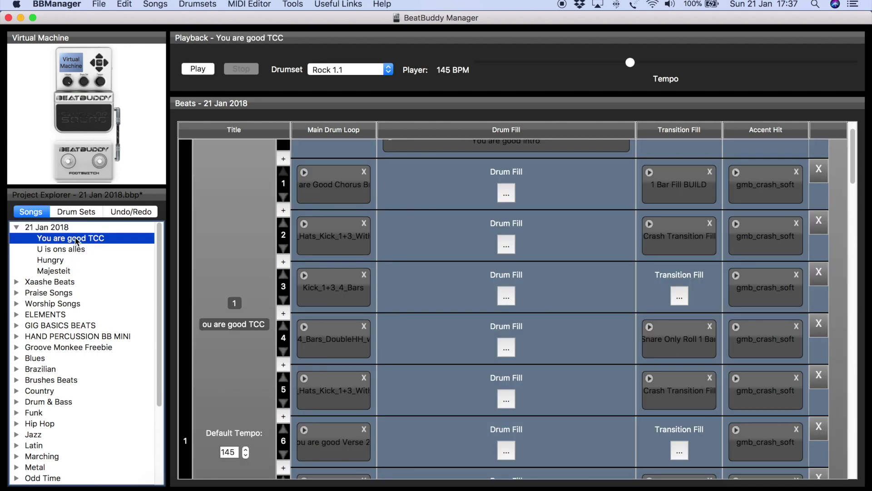
click(74, 248)
click(71, 271)
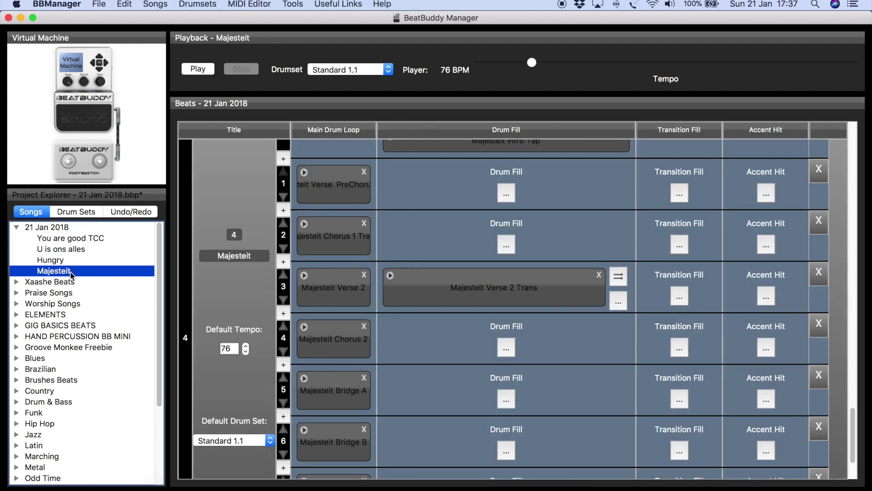
click(73, 241)
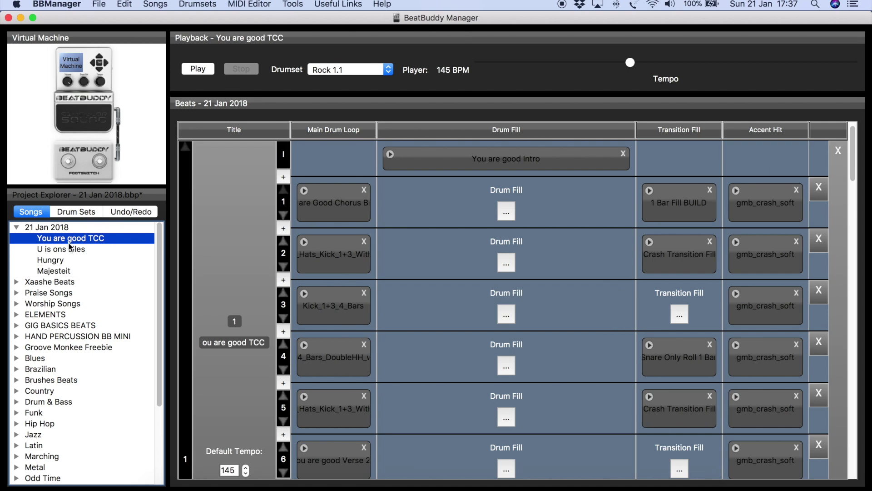
- Open the Majesteit Bridge B main drum loop in part 6 of Majesteit for editing
click(62, 274)
scroll(395, 317, down, 5)
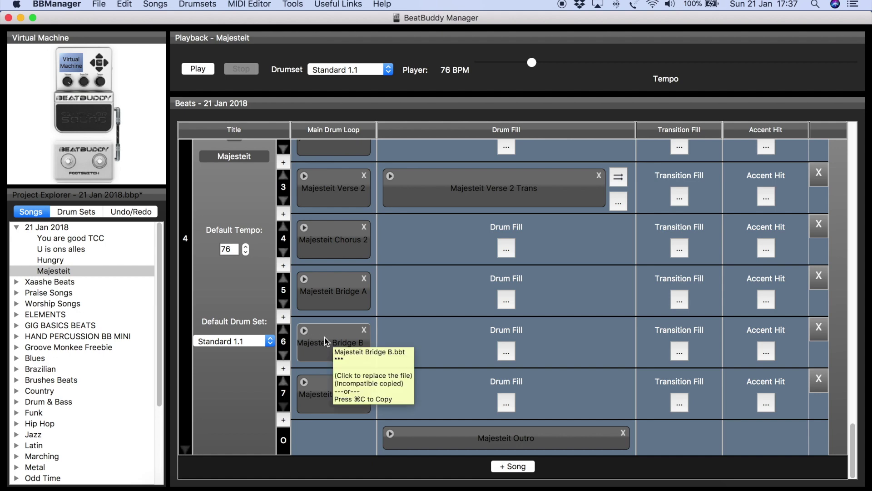
right_click(326, 341)
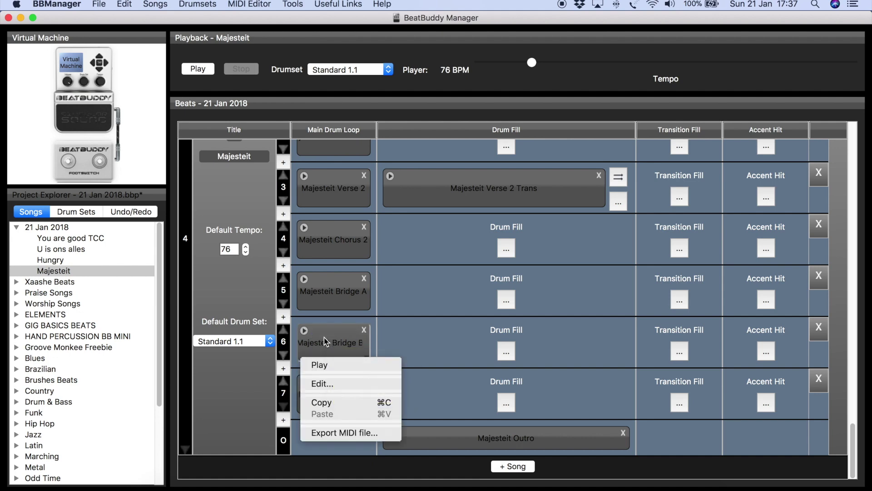
click(333, 383)
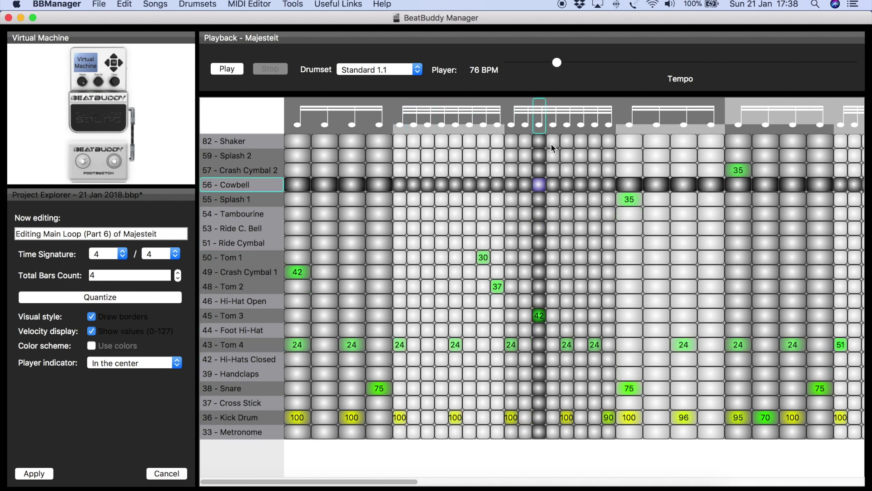
- Play the Majesteit Bridge B loop through in the MIDI editor, stop playback and leave the editor without applying changes
drag(339, 482, 261, 470)
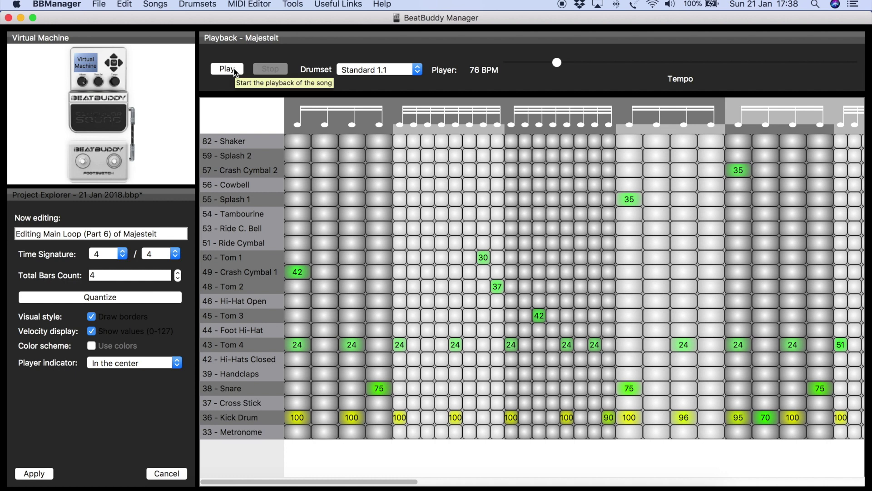
click(235, 71)
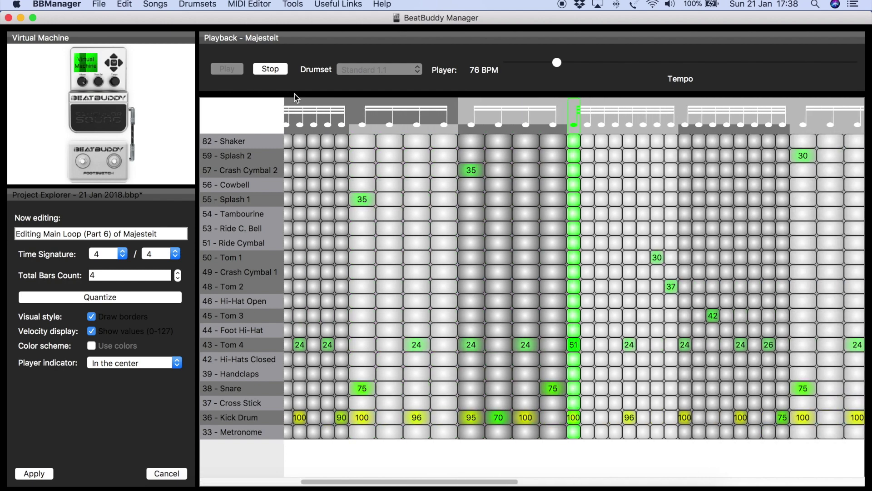
click(421, 169)
click(563, 300)
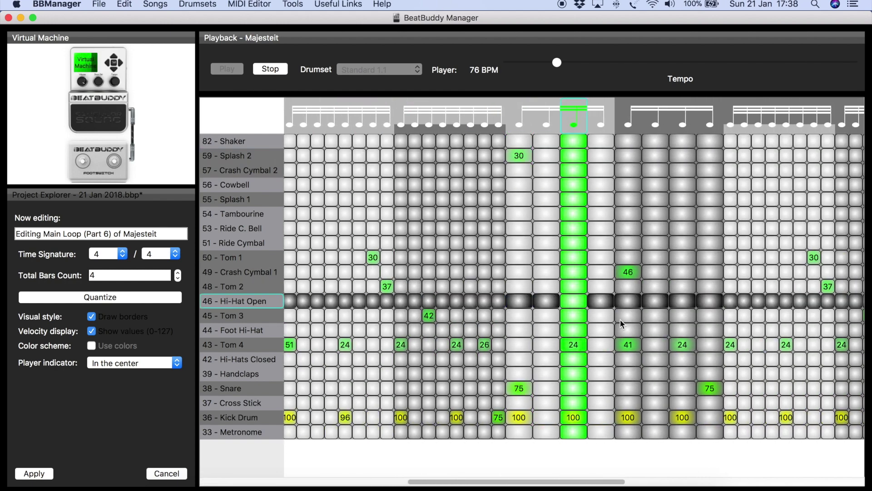
click(577, 316)
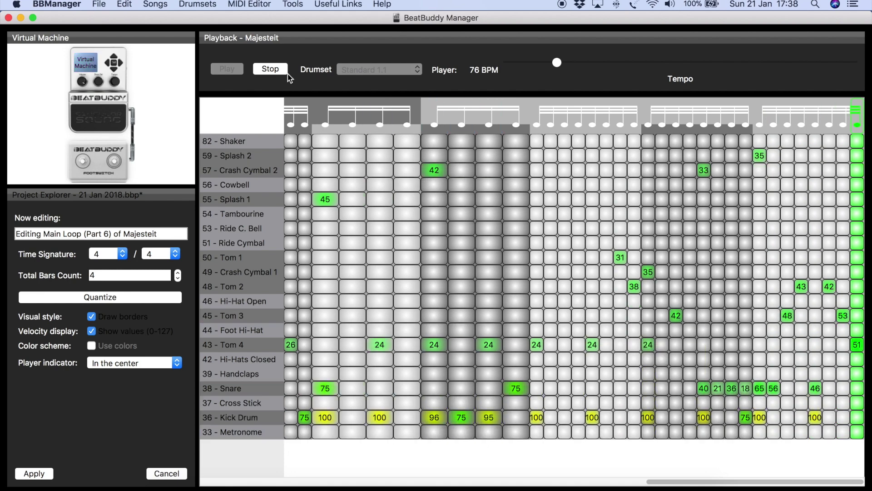
click(271, 72)
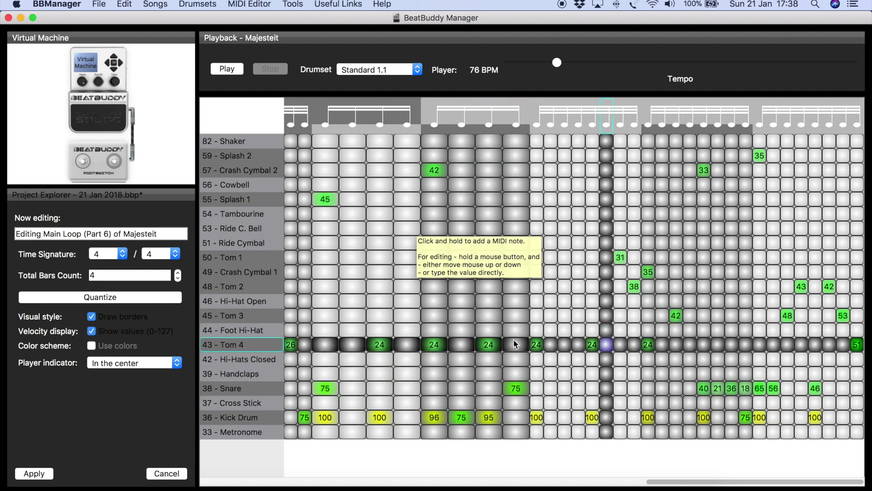
click(167, 473)
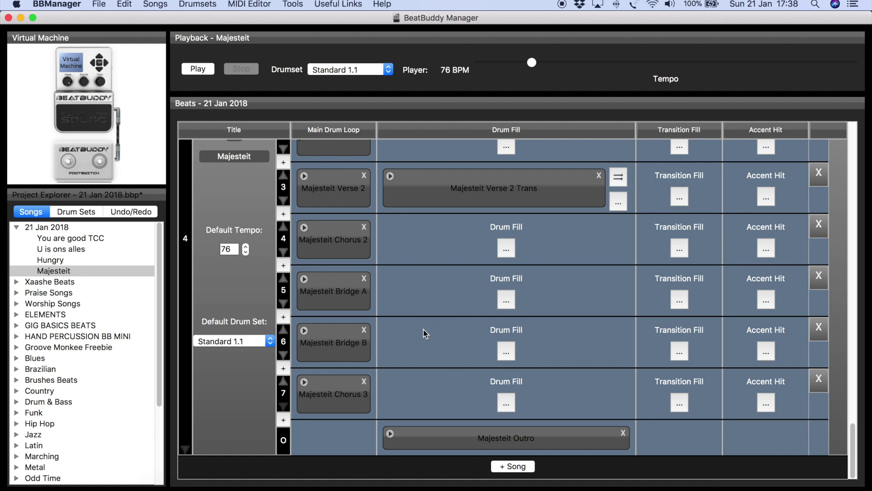
- Add a new song at the start of the 21 Jan 2018 folder, above You are good TCC
scroll(464, 346, up, 5)
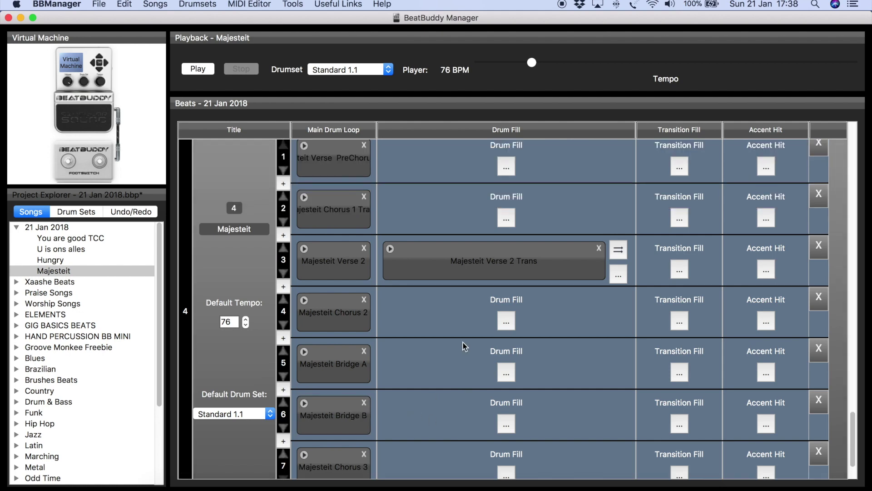
scroll(465, 346, up, 7)
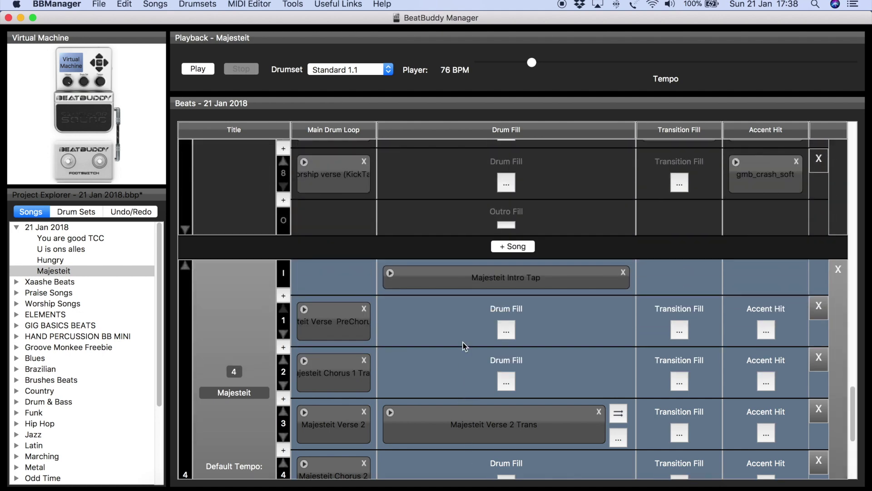
scroll(464, 346, down, 5)
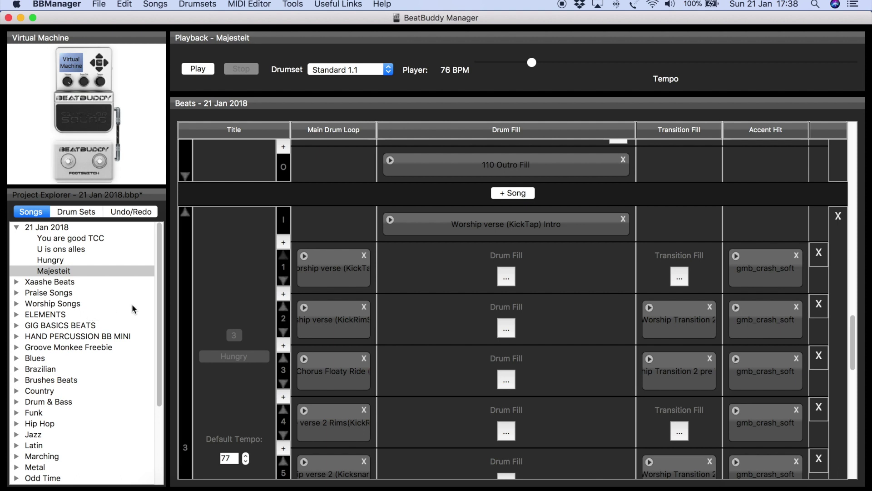
scroll(189, 313, up, 3)
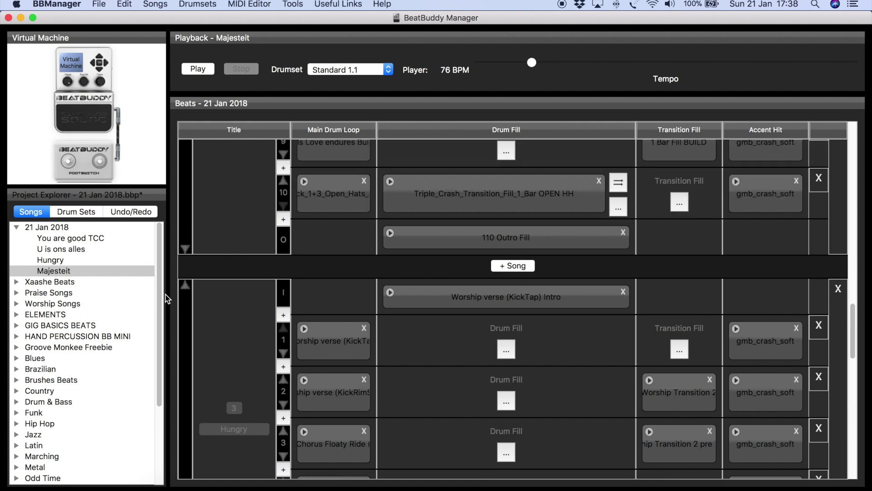
click(49, 227)
scroll(411, 158, up, 6)
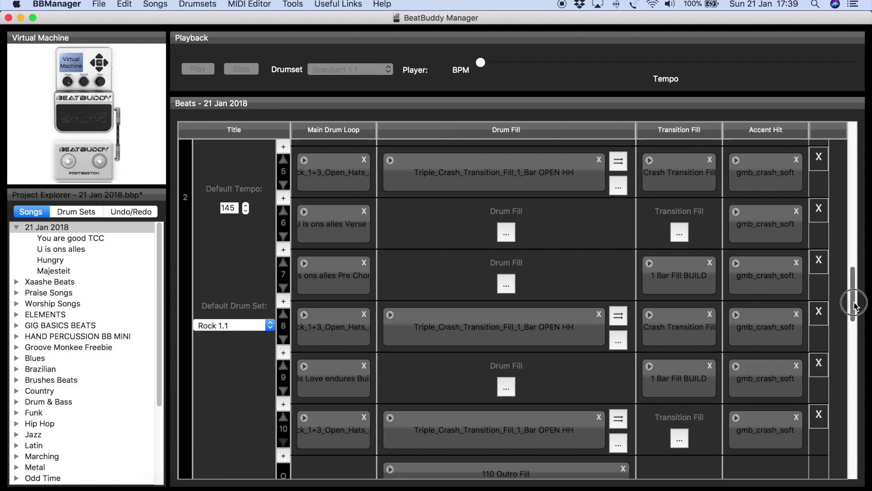
drag(851, 296, 843, 121)
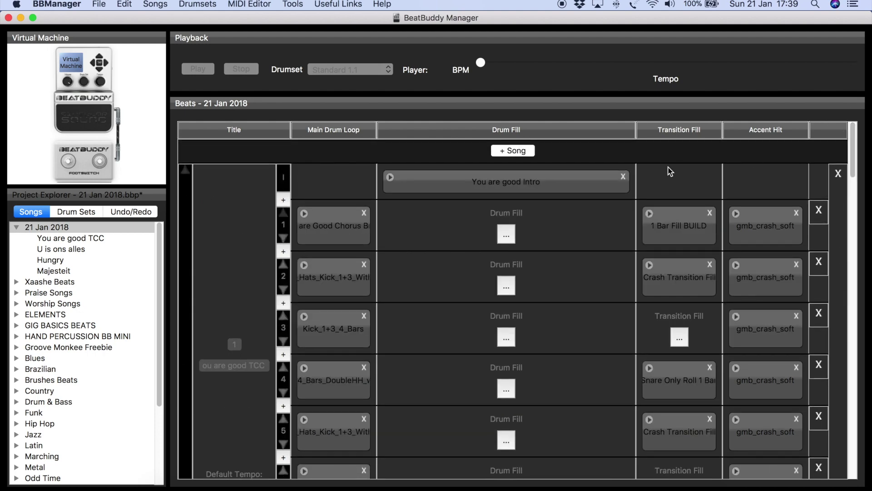
click(517, 152)
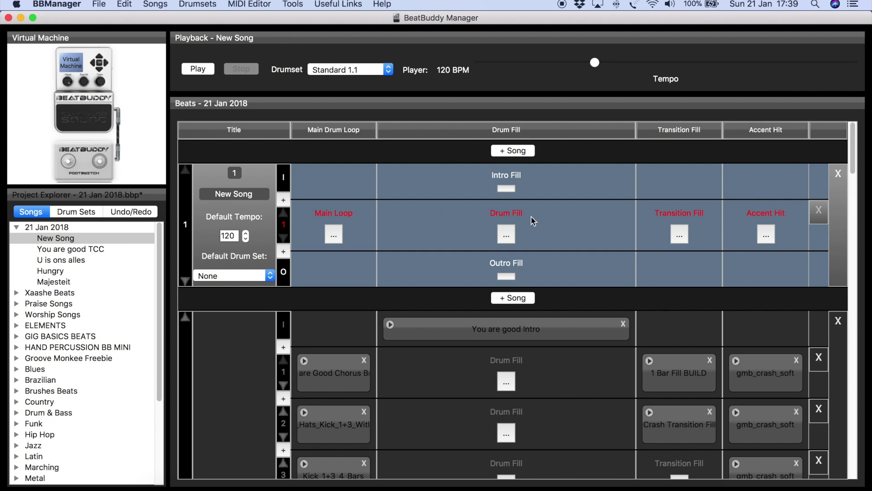
- Look through the MIDI files in midi_sources and the pattern options for the new song's main loop, without adding anything
click(334, 236)
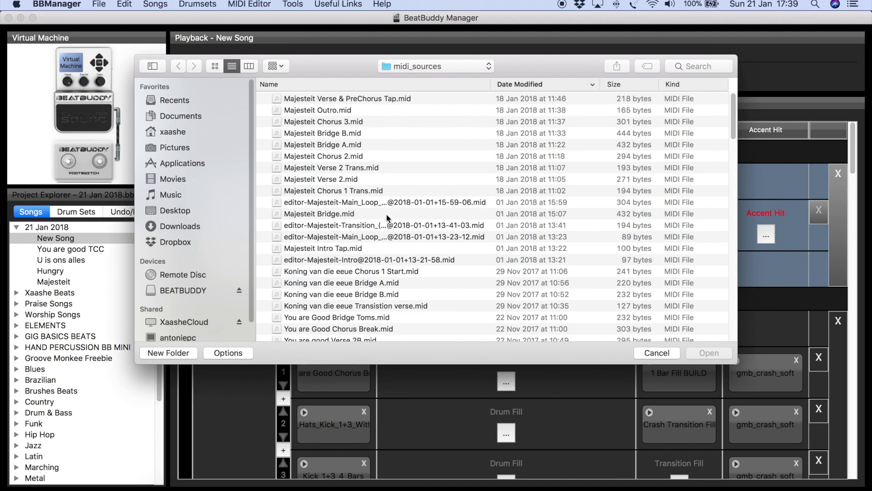
scroll(386, 213, down, 5)
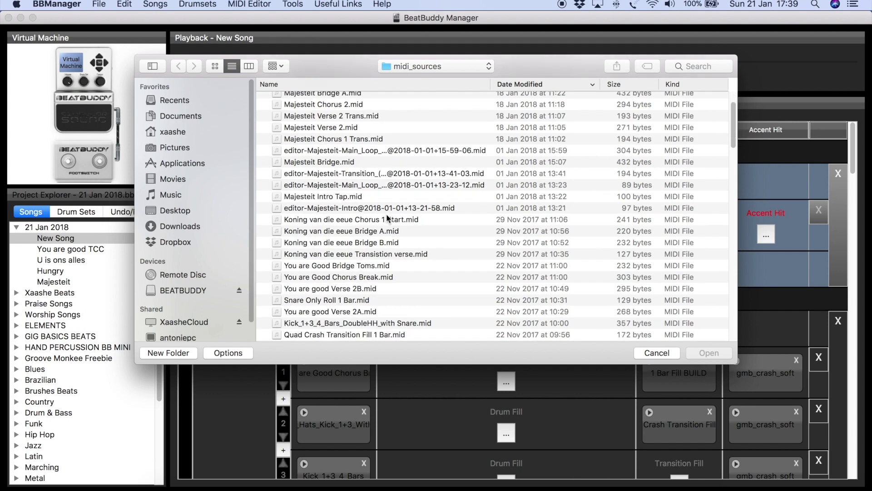
scroll(387, 217, down, 10)
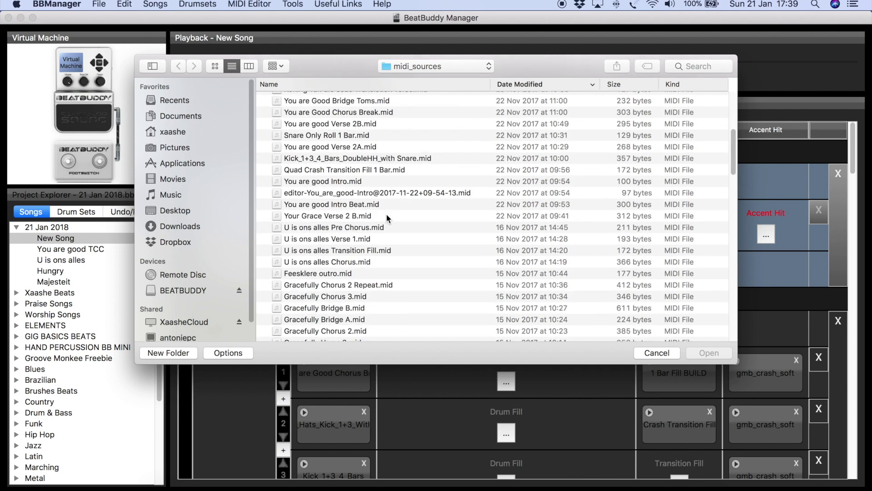
scroll(387, 218, down, 10)
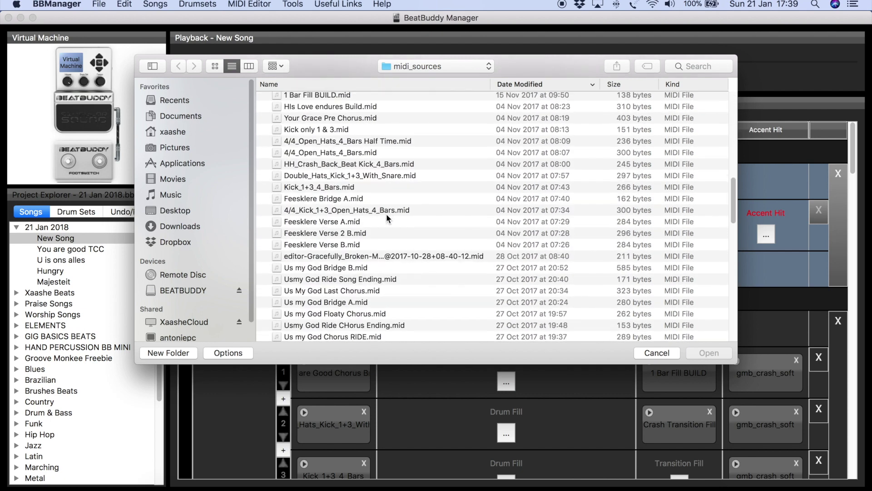
scroll(386, 213, down, 8)
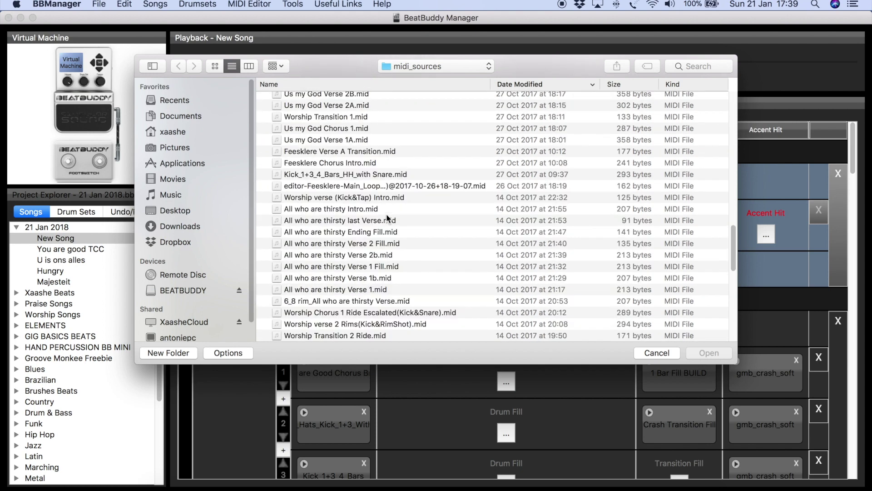
scroll(386, 214, down, 4)
scroll(386, 213, up, 9)
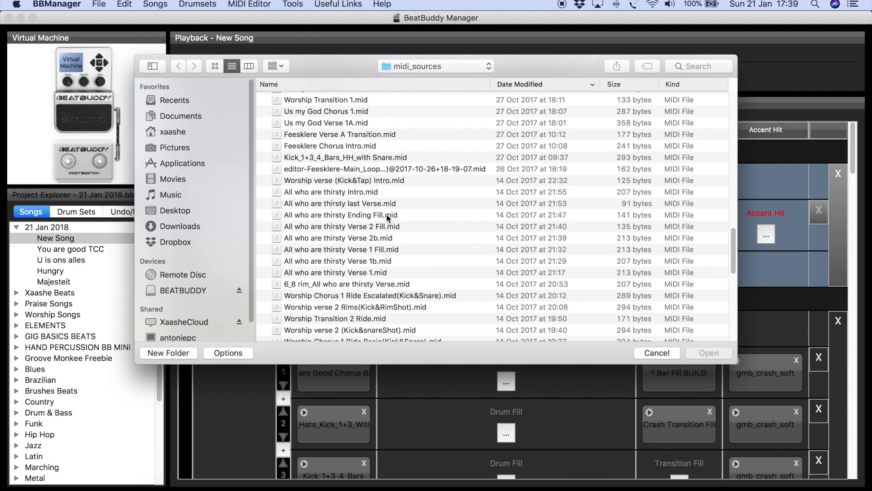
click(668, 357)
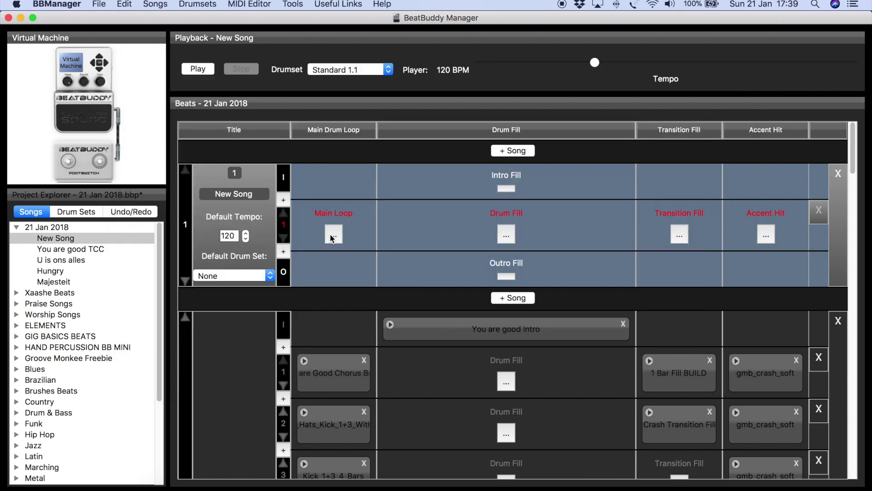
click(330, 234)
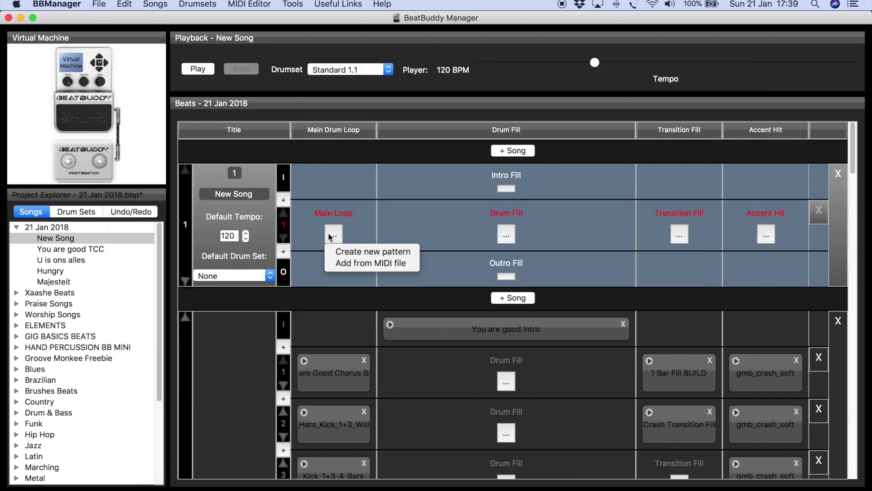
click(364, 253)
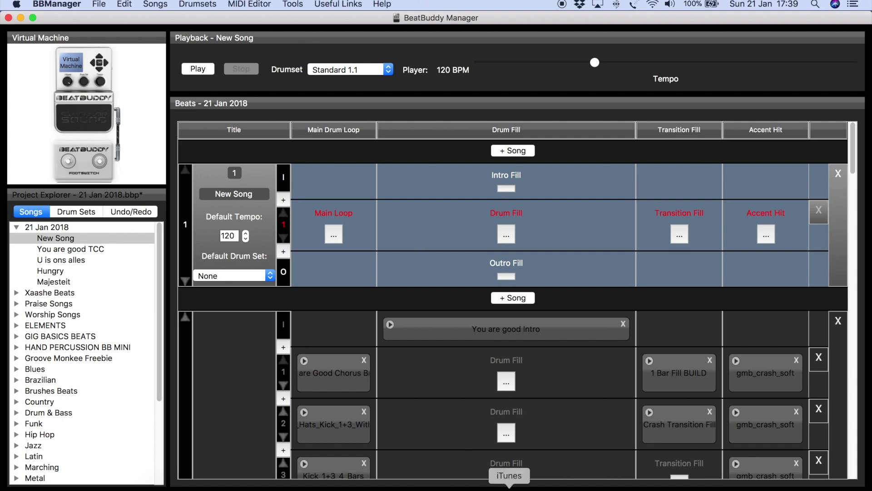
- Switch to iTunes, play a short passage of Jesus Freak (Remastered 2013), pause it and return to BeatBuddy Manager
click(510, 487)
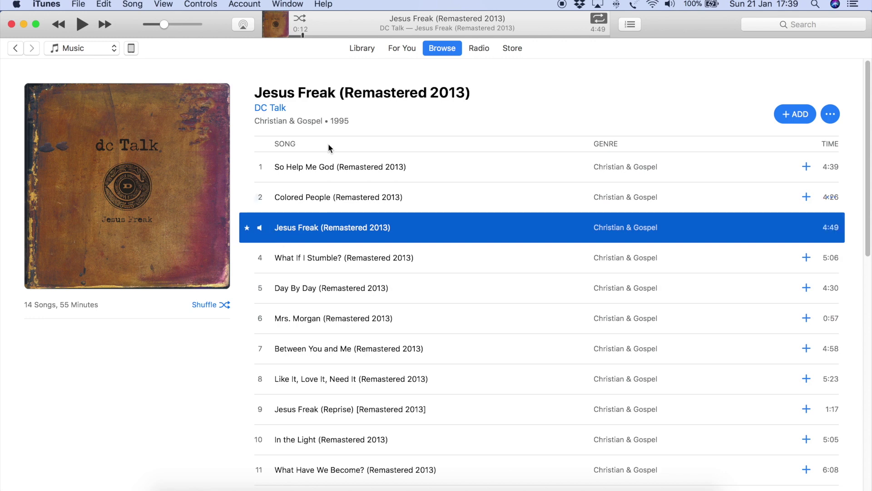
drag(303, 36, 294, 35)
click(82, 25)
click(82, 24)
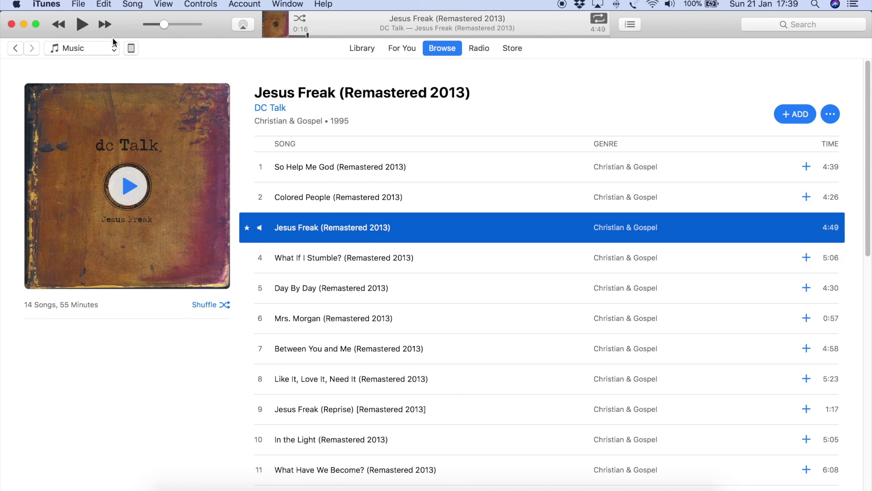
click(25, 25)
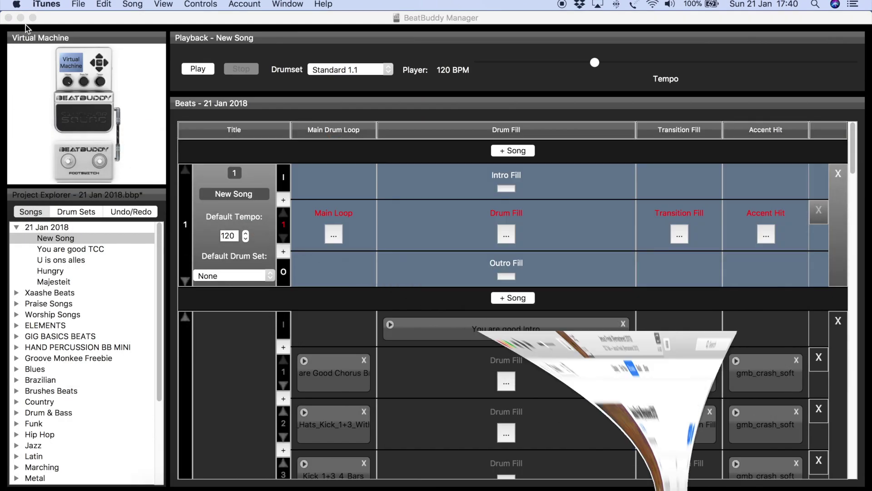
click(313, 31)
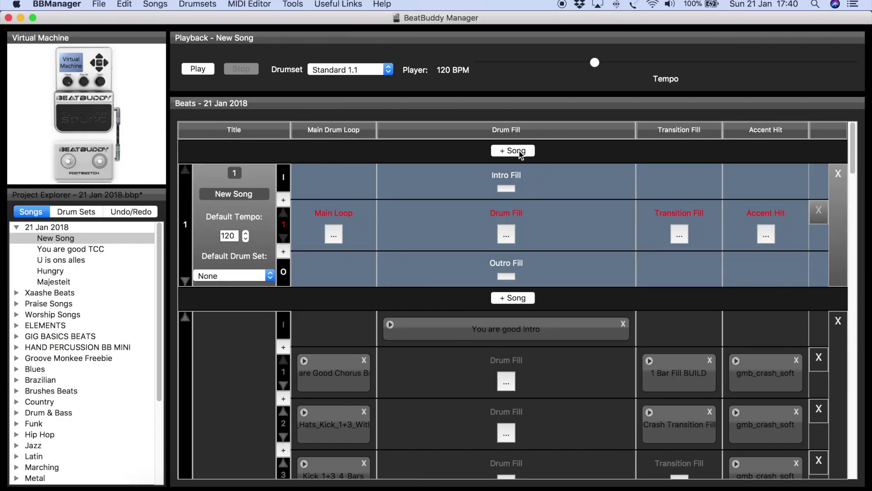
- Set the new song's default tempo to 104 BPM and rename the song as Jesus Freak
drag(245, 239, 247, 239)
click(256, 193)
drag(256, 192, 194, 210)
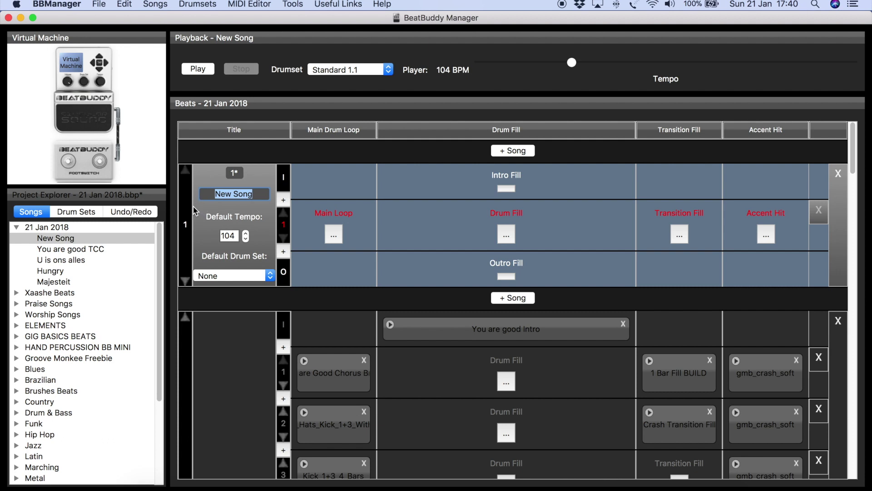
text(Jesus Freak)
key(Return)
- Dismiss the MIDI file chooser and create a new blank pattern for the intro fill of Jesus Freak
click(505, 190)
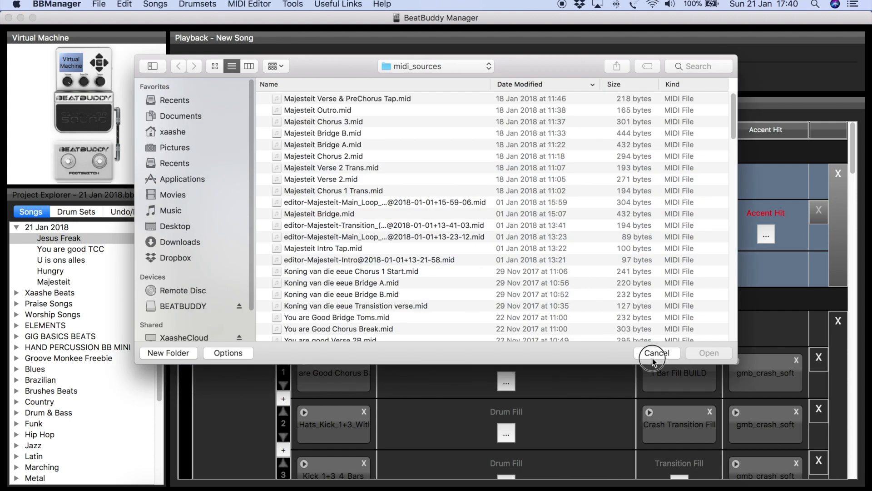
click(654, 357)
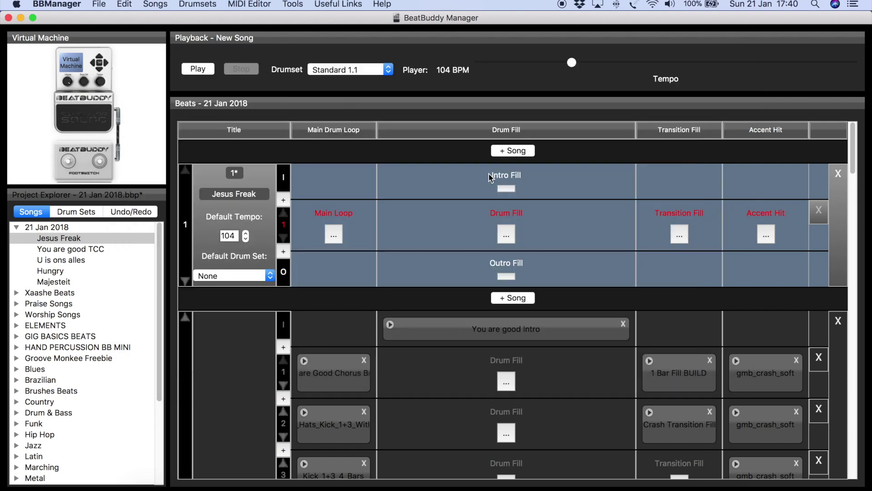
click(508, 191)
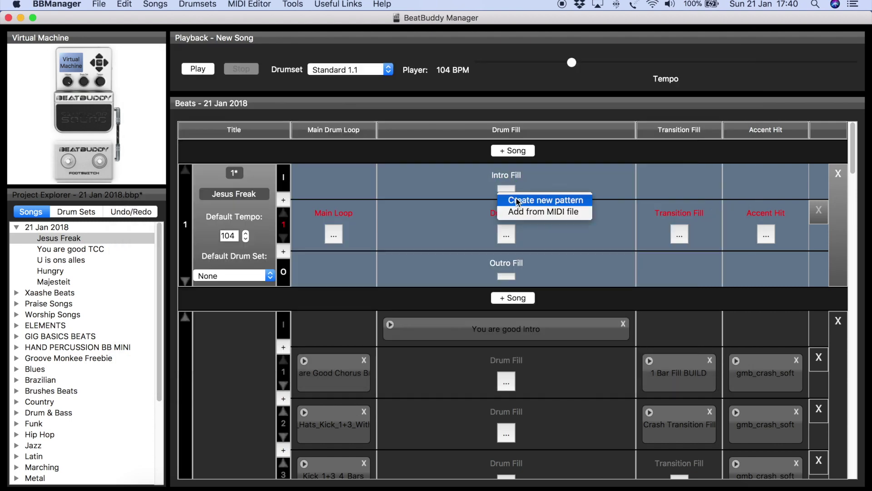
click(517, 200)
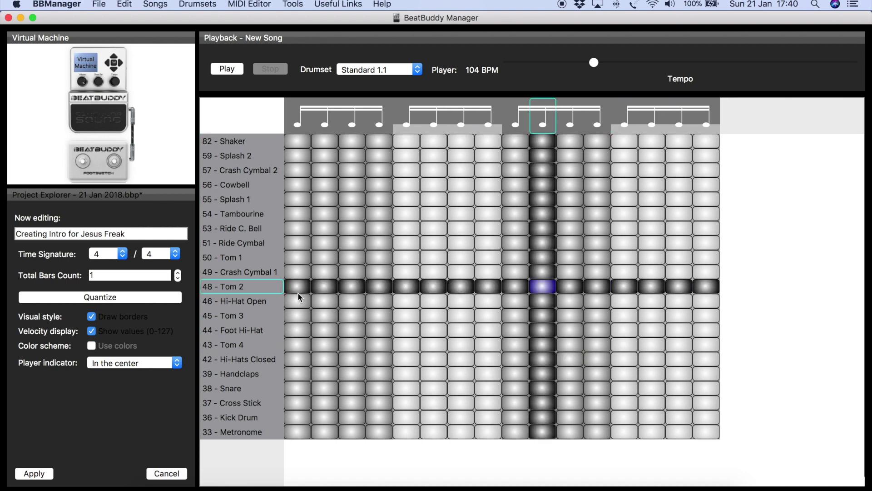
- Set the intro pattern's time signature to 6/8
click(122, 253)
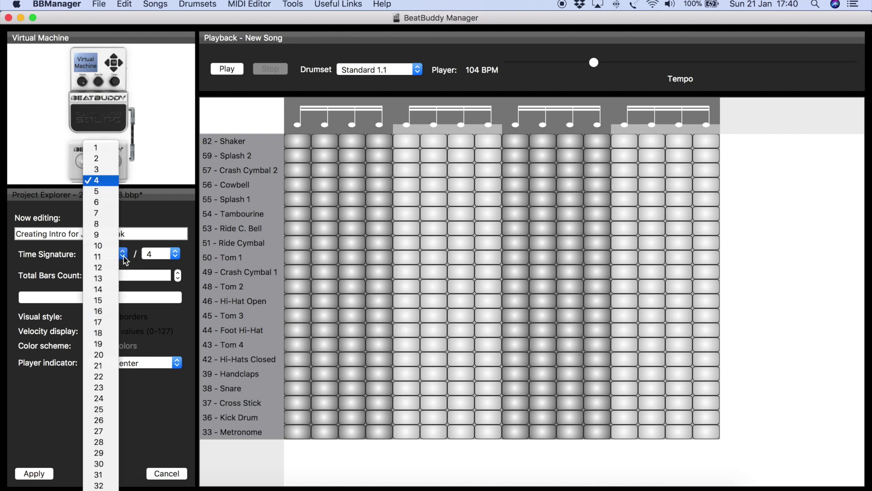
click(104, 202)
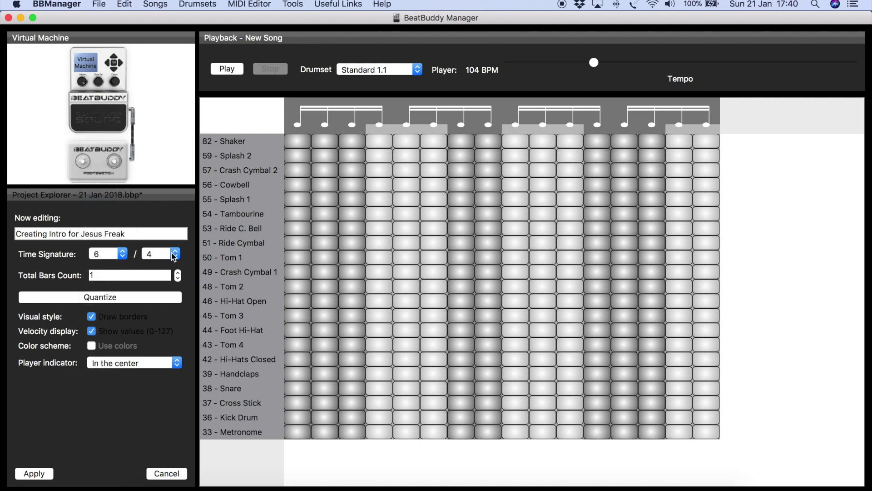
click(174, 255)
click(156, 267)
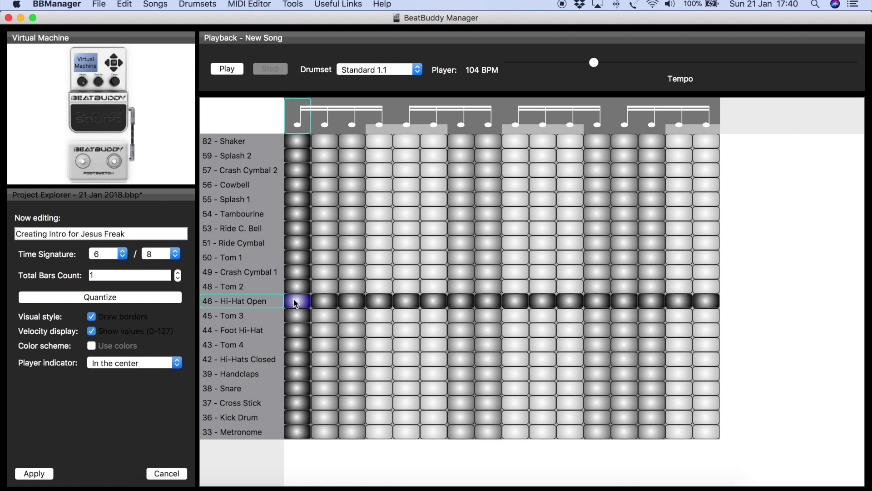
- Add a closed hi-hat note at velocity 74 in the first grid cell, and remove it again
click(293, 357)
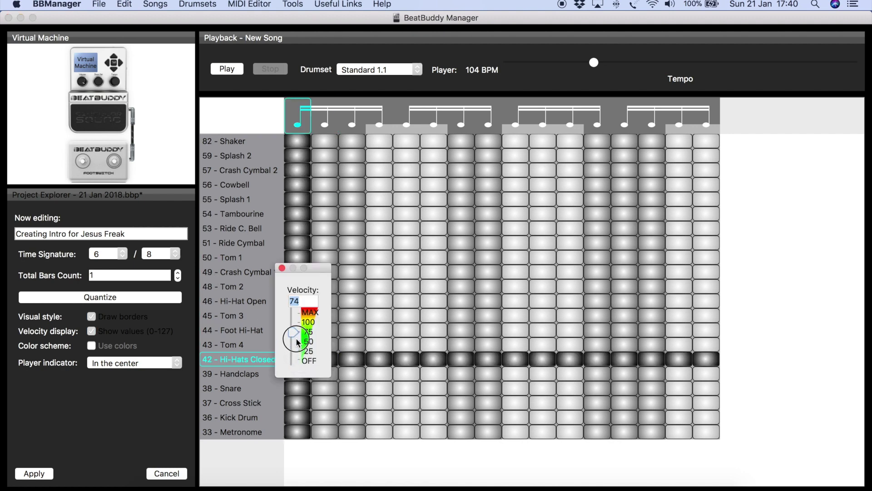
click(324, 349)
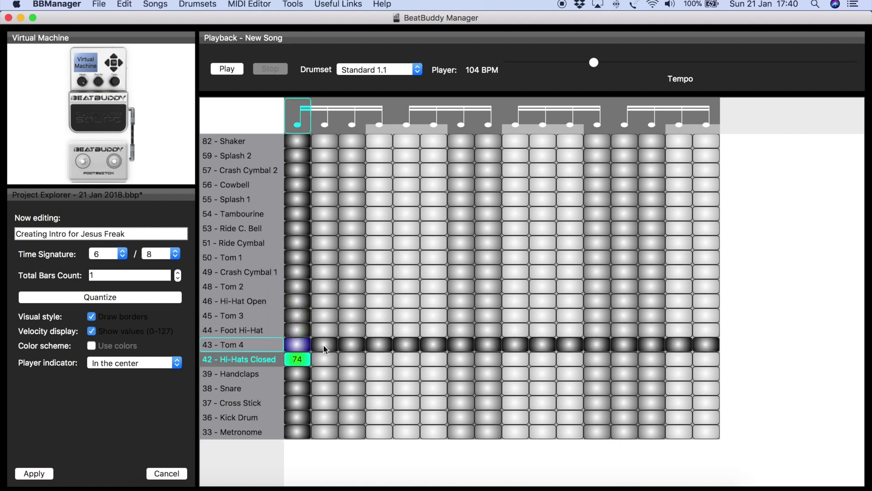
click(300, 360)
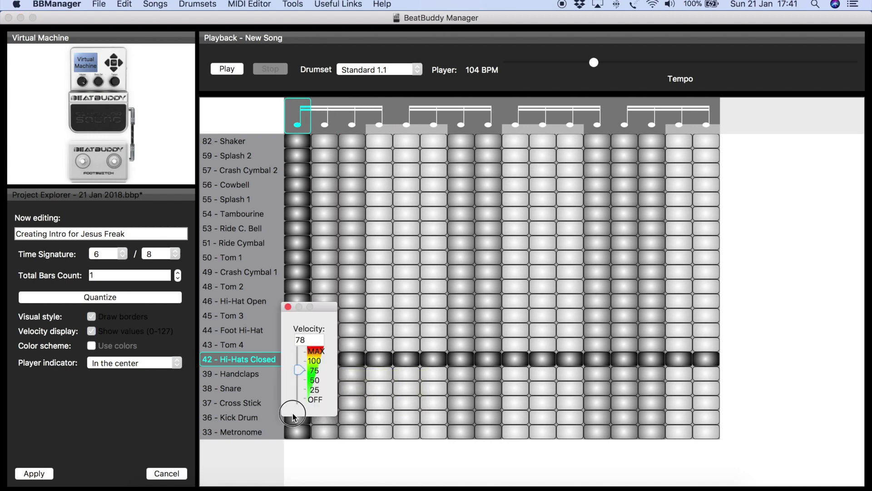
click(293, 408)
- Return the intro pattern's time signature to 4/4
click(123, 254)
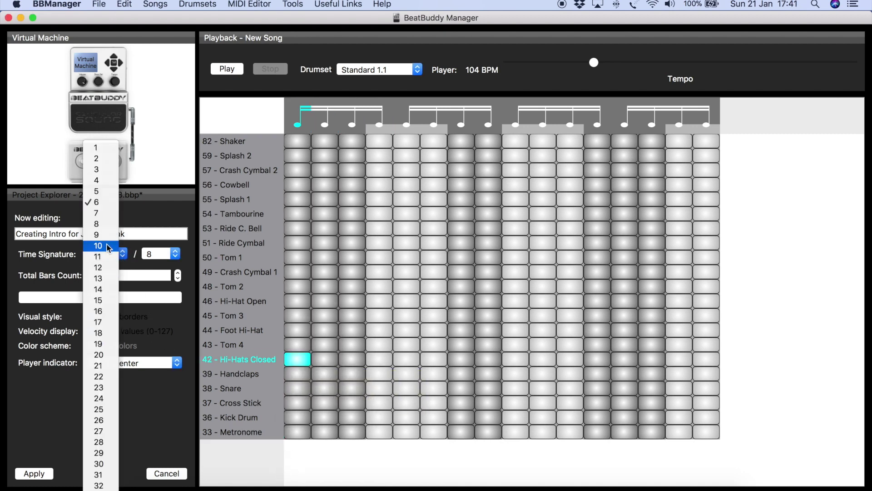
click(96, 180)
click(175, 253)
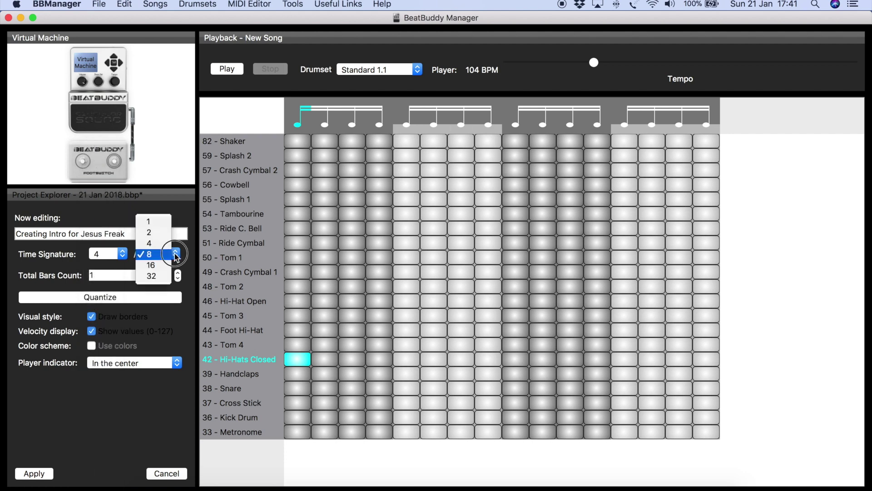
click(164, 247)
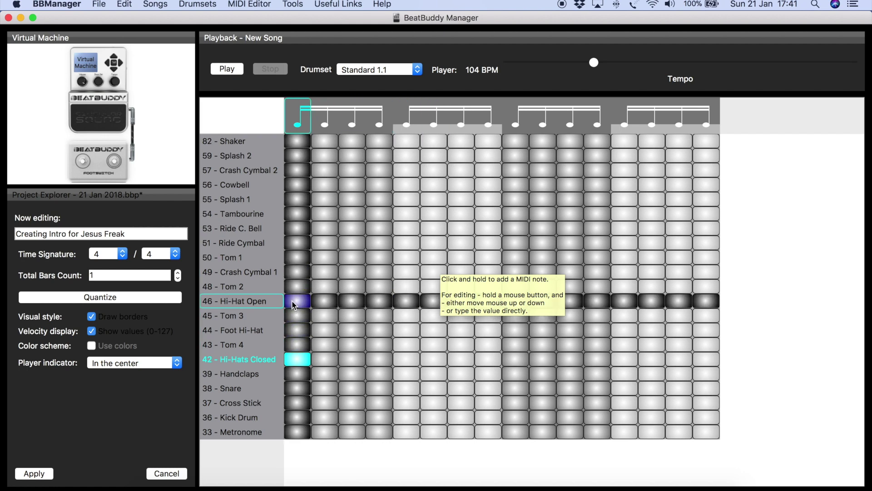
- Add open hi-hat notes at velocity 61 on beats 1 and 2, and a kick drum note at velocity 127 on beat 3
mouse_move(293, 304)
mouse_down()
mouse_move(295, 283)
mouse_move(298, 295)
mouse_up()
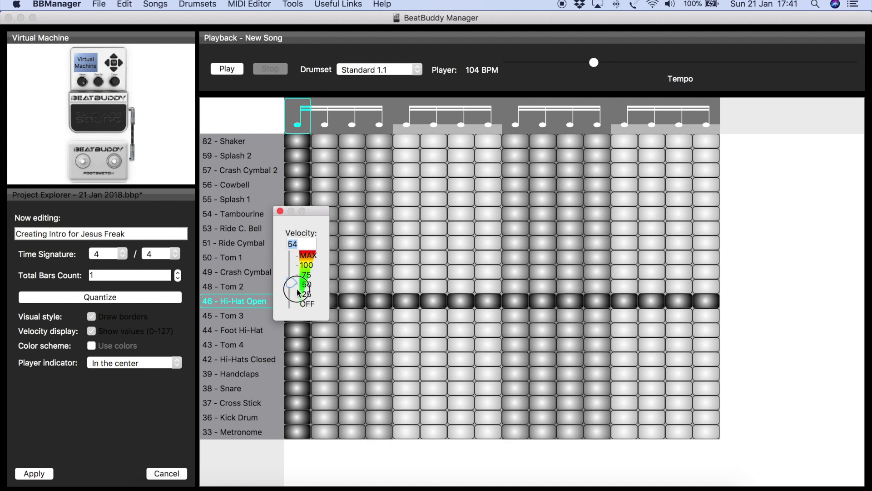
drag(298, 292, 299, 291)
drag(406, 301, 410, 288)
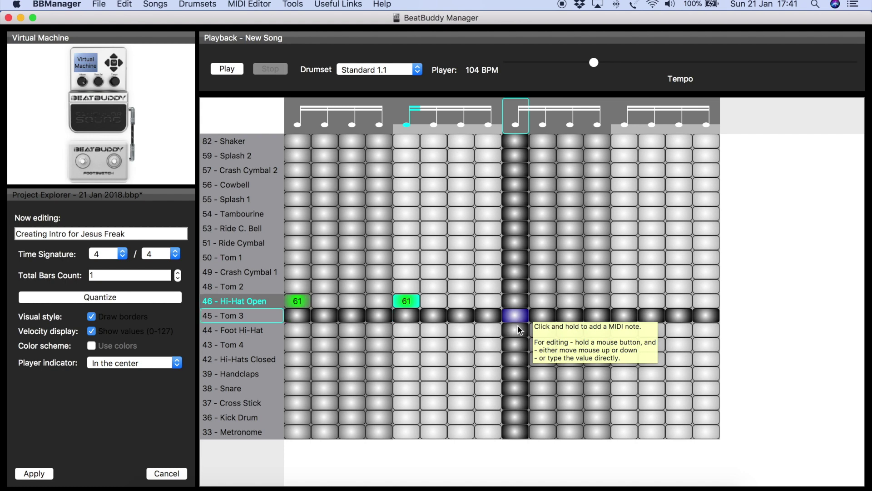
drag(512, 417, 510, 359)
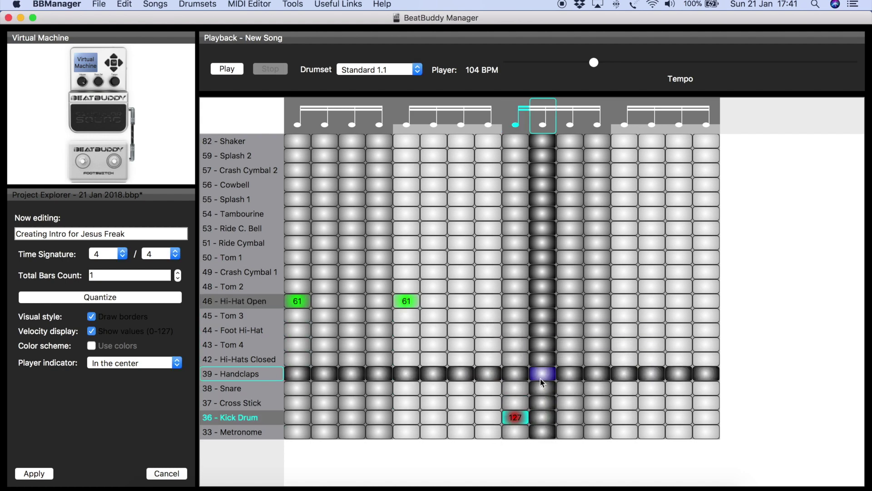
- Split the second sixteenth note of beat 3 into 4 subdivisions
click(541, 126)
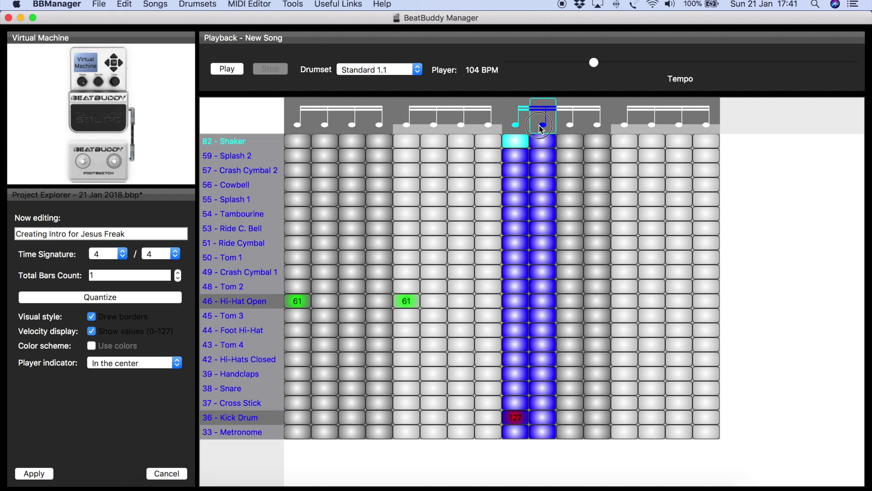
click(549, 124)
right_click(575, 123)
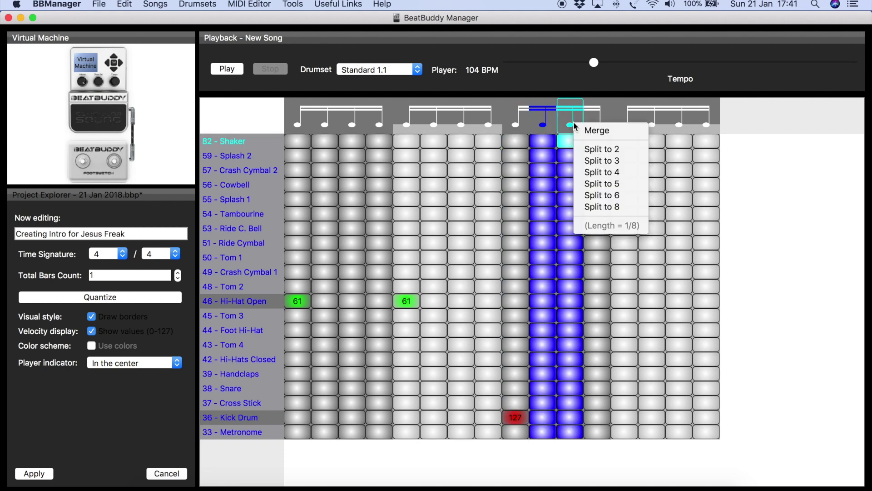
click(544, 127)
right_click(544, 127)
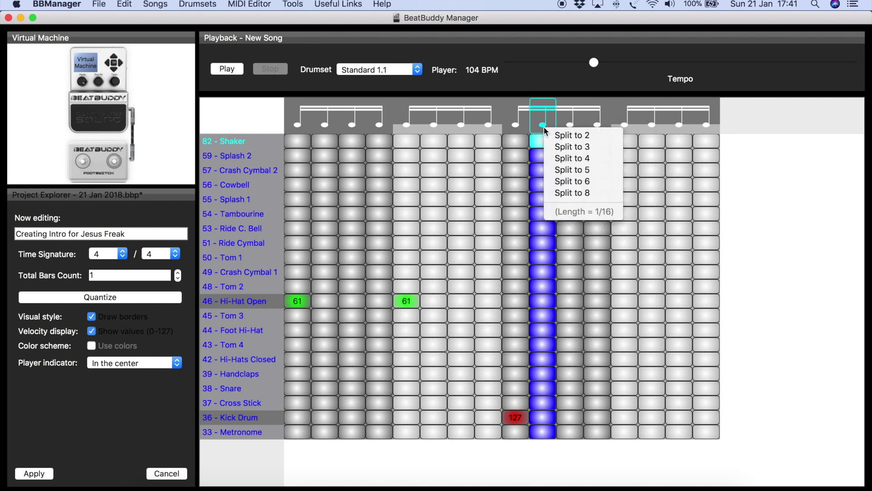
click(563, 158)
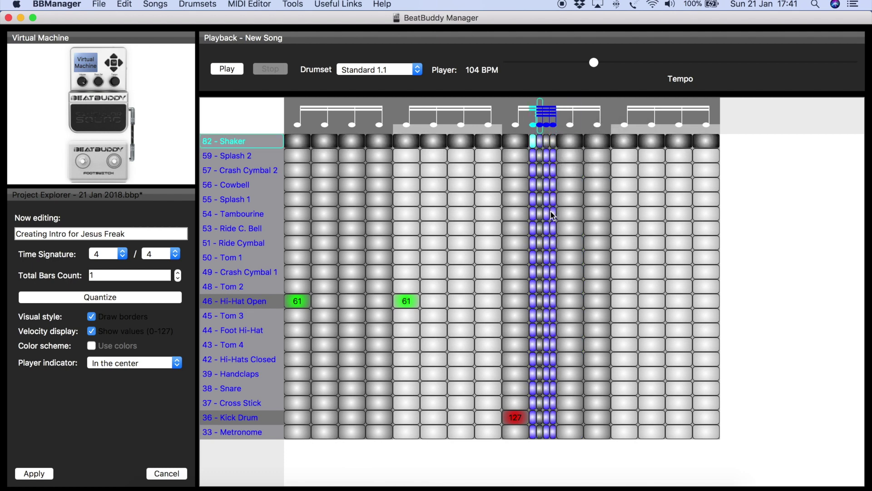
- Add snare notes in the first two subdivisions of the split sixteenth note in beat 3
click(532, 388)
mouse_move(531, 380)
mouse_down()
mouse_move(532, 370)
mouse_move(545, 384)
mouse_up()
click(540, 391)
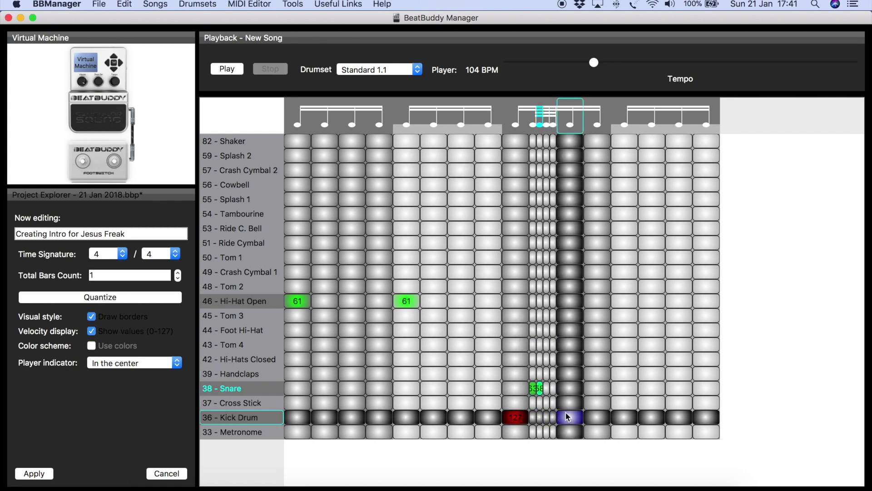
- Add kick drum notes at velocity 97 on the third sixteenth of beat 3 and at velocity 127 on beat 4
drag(567, 412, 571, 389)
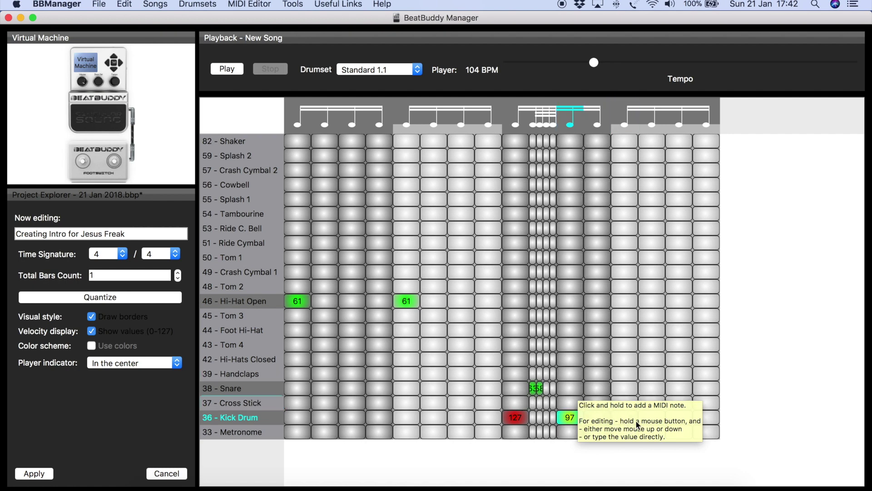
drag(634, 423, 629, 364)
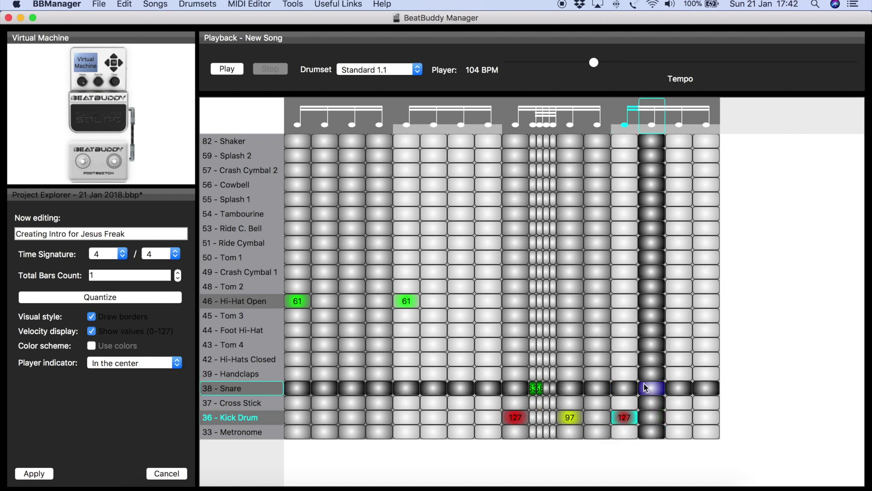
- Split the second sixteenth note of beat 4 into 4 subdivisions
click(650, 124)
shift+click(624, 124)
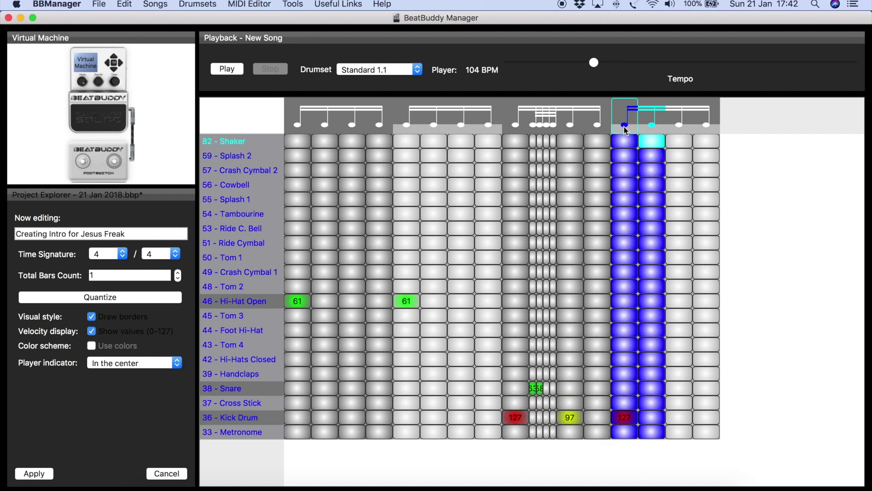
click(657, 127)
right_click(654, 124)
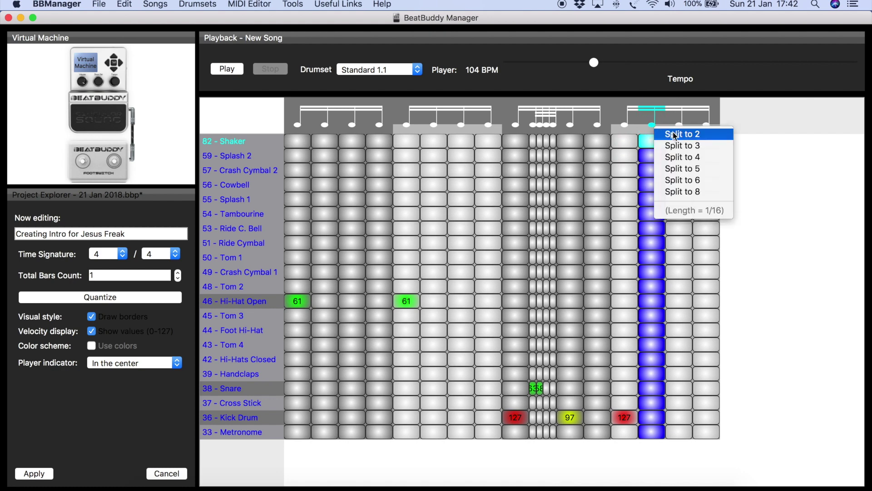
click(677, 133)
right_click(651, 122)
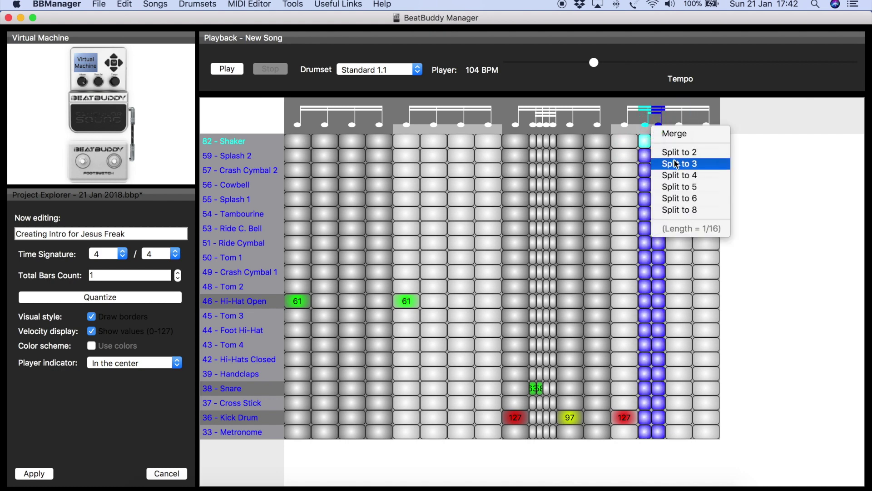
click(678, 173)
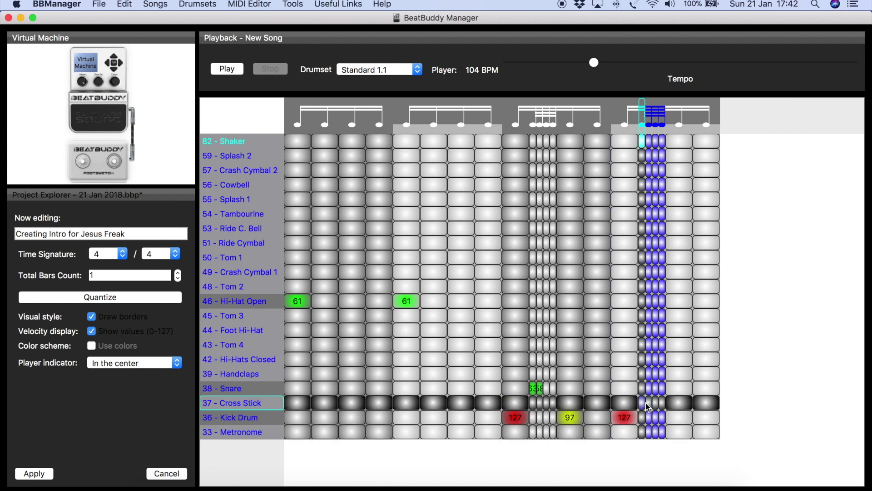
- Add snare notes in the first two subdivisions of beat 4's split sixteenth and a kick at velocity 96 on its third sixteenth
mouse_move(650, 392)
mouse_down()
mouse_move(645, 369)
mouse_move(652, 376)
mouse_up()
drag(678, 417, 677, 389)
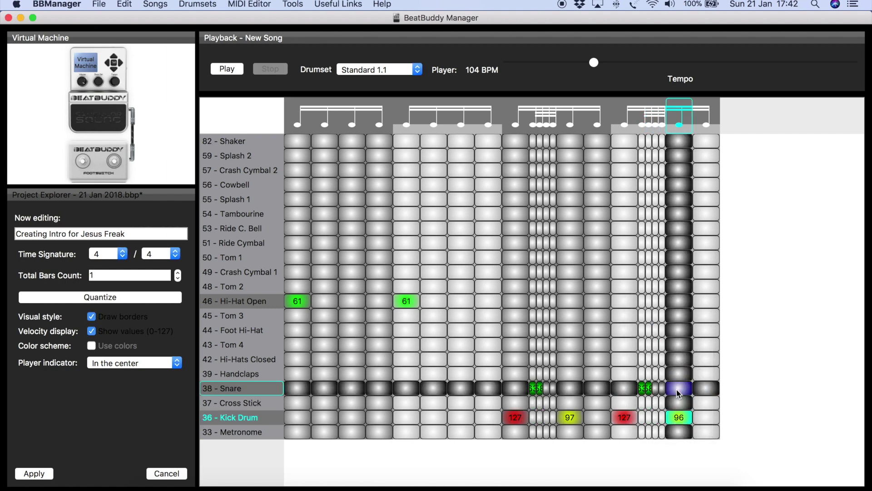
- Play the intro pattern and compare it with the opening of the original Jesus Freak track in iTunes
click(230, 69)
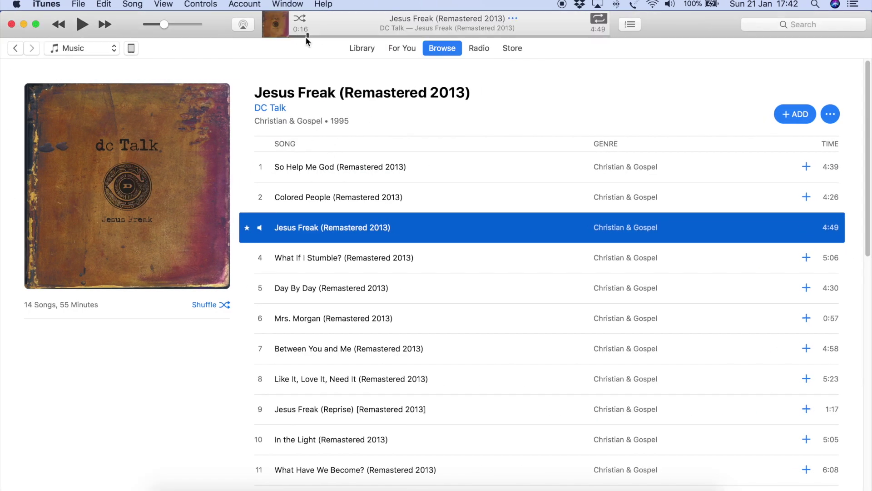
drag(307, 37, 298, 37)
click(86, 25)
click(82, 25)
click(25, 25)
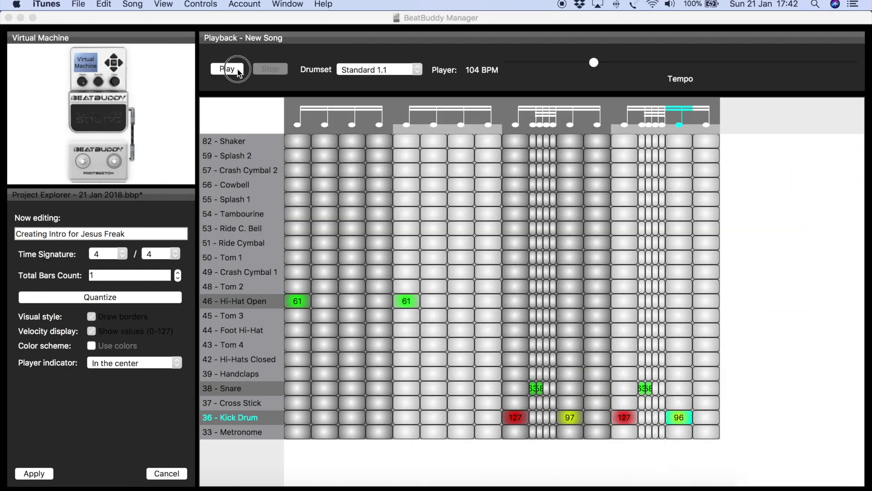
click(227, 69)
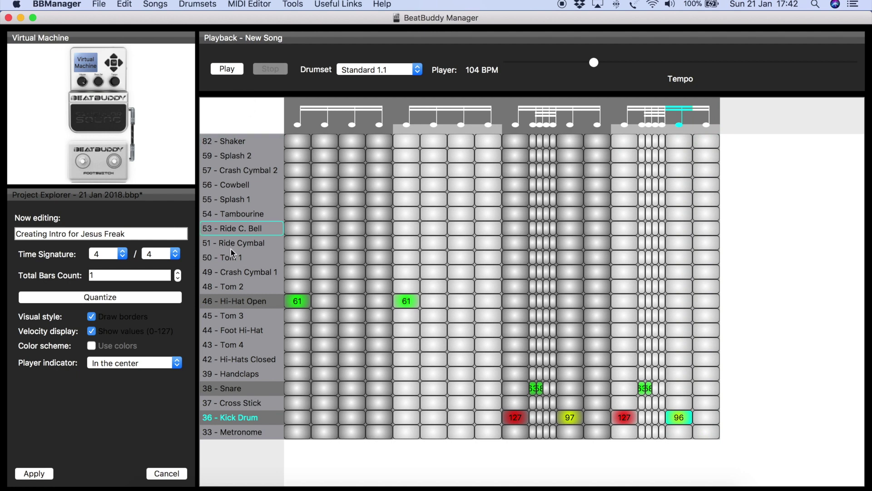
- Apply the intro pattern to the song and export it as a MIDI file named Jesus Freak Intro.mid
click(40, 475)
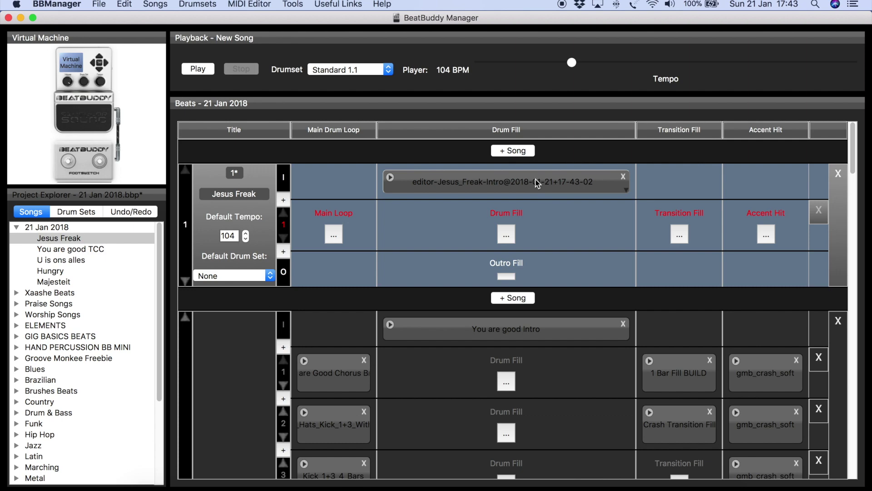
right_click(504, 186)
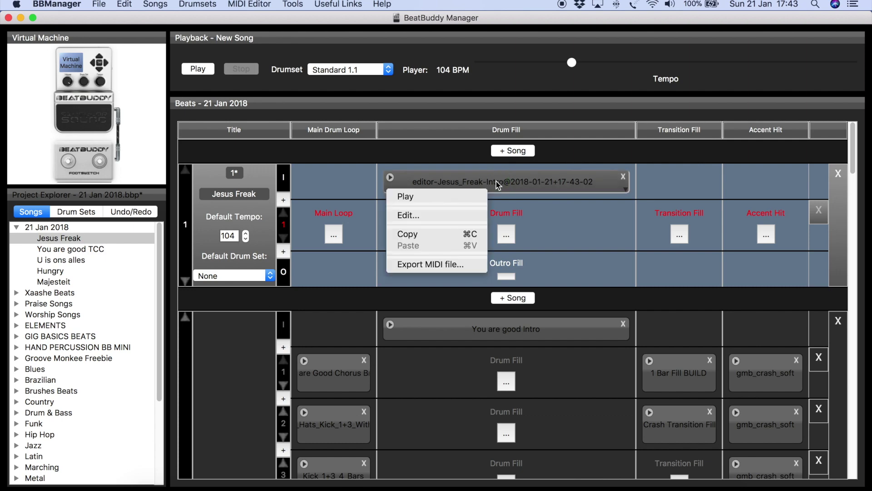
click(448, 264)
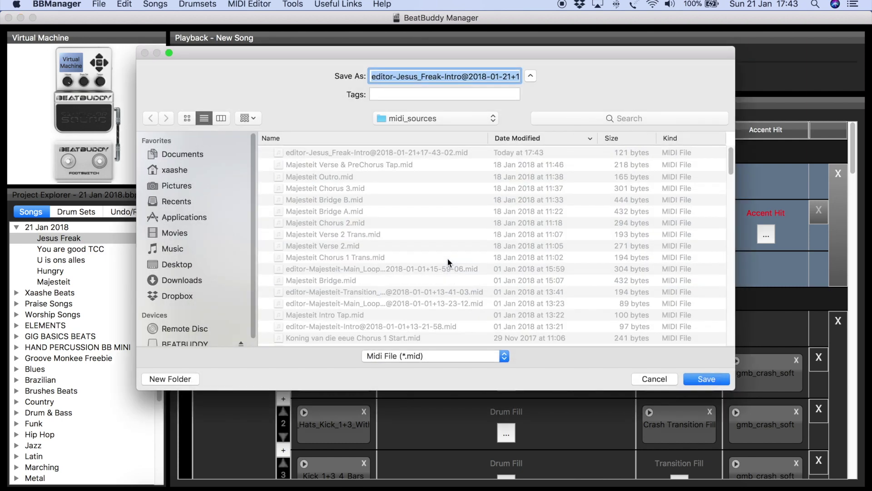
text(Jesus Freak Intro.mid)
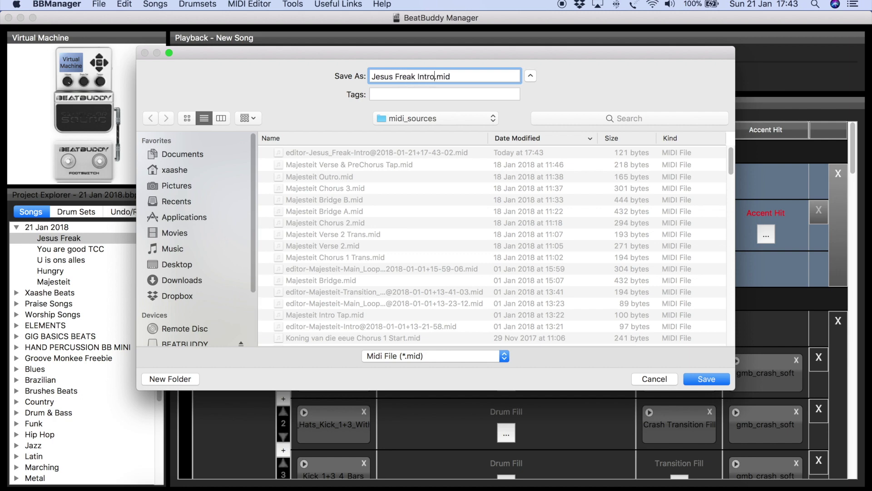
click(706, 383)
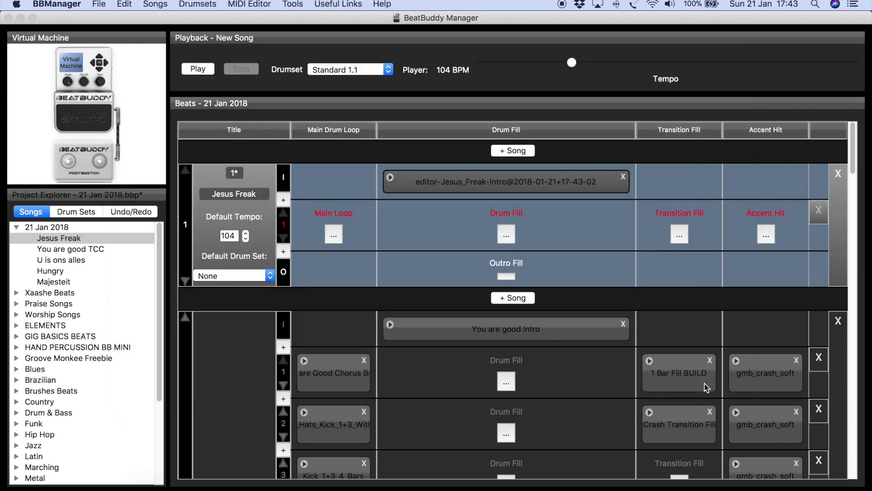
- Replace the song's intro fill with Jesus Freak Intro.mid and play it
click(515, 189)
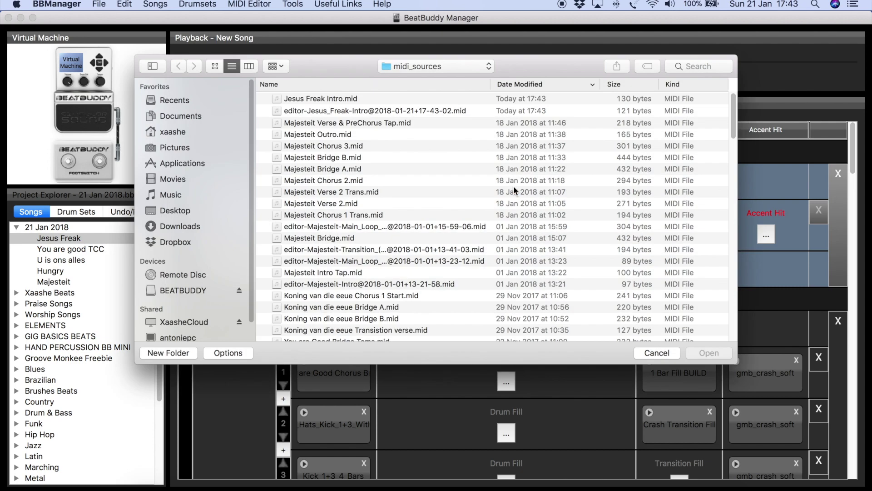
click(351, 100)
click(711, 362)
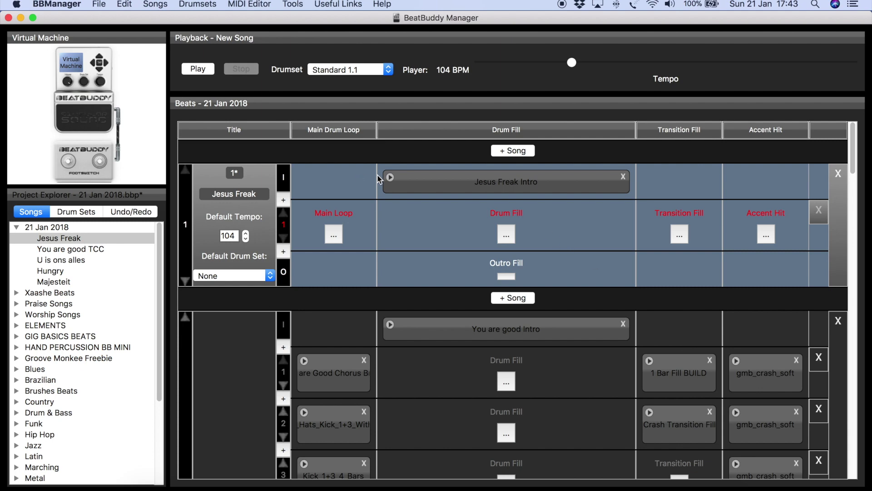
click(390, 177)
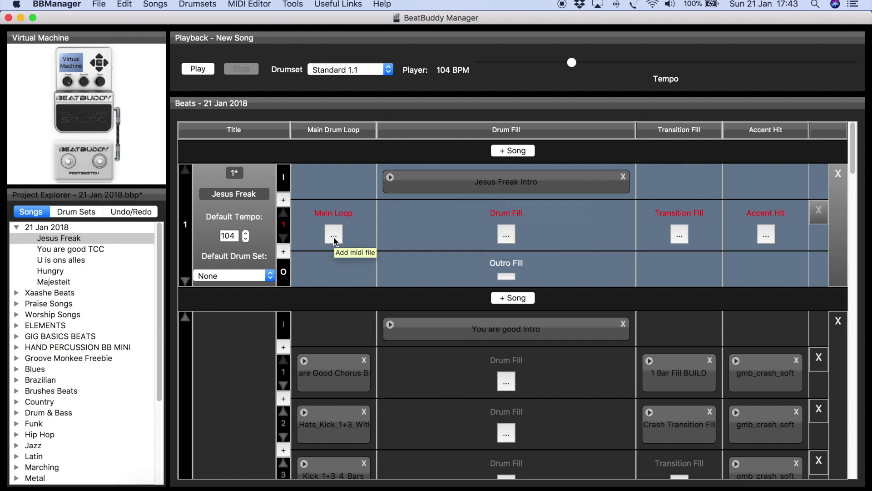
- Set Jesus Freak's default drum set to Rock 1.1 and play the intro with it
click(269, 275)
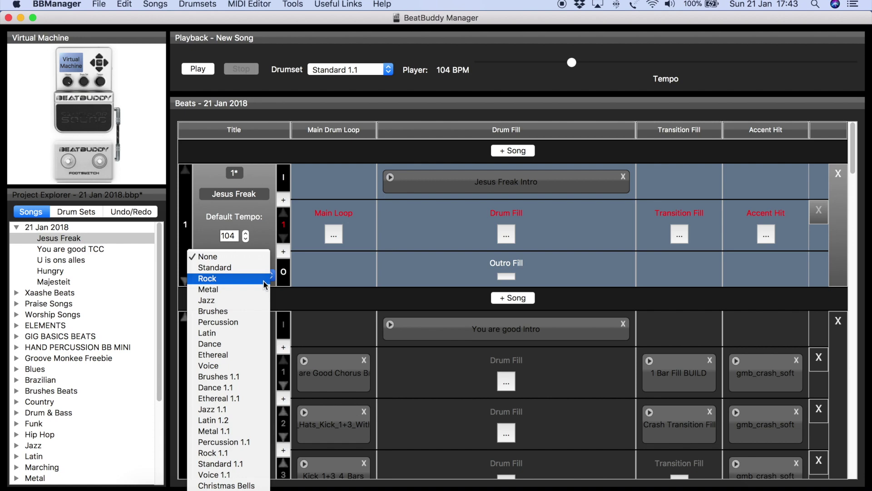
click(227, 452)
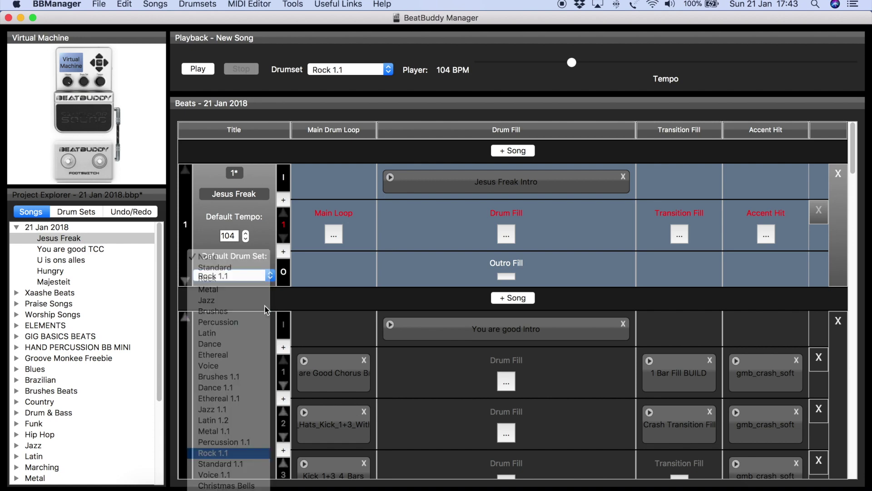
click(390, 178)
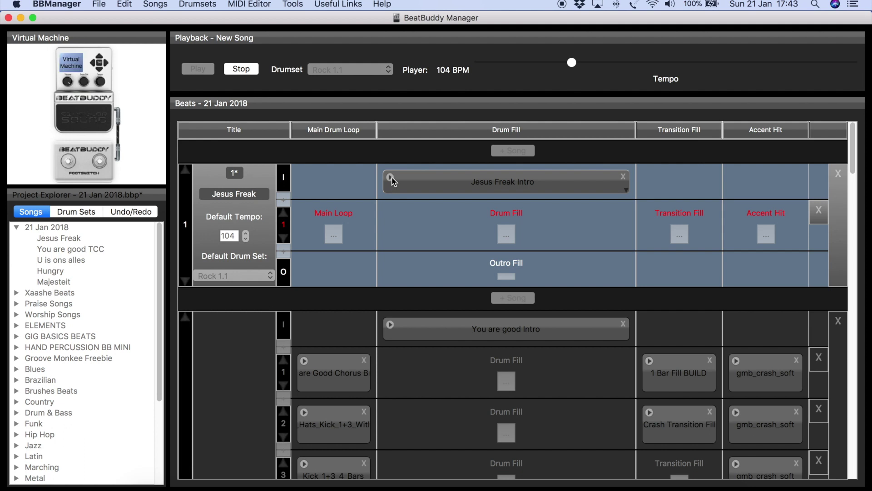
- Create a new main loop pattern for part 1 of Jesus Freak with a total of 4 bars
click(333, 234)
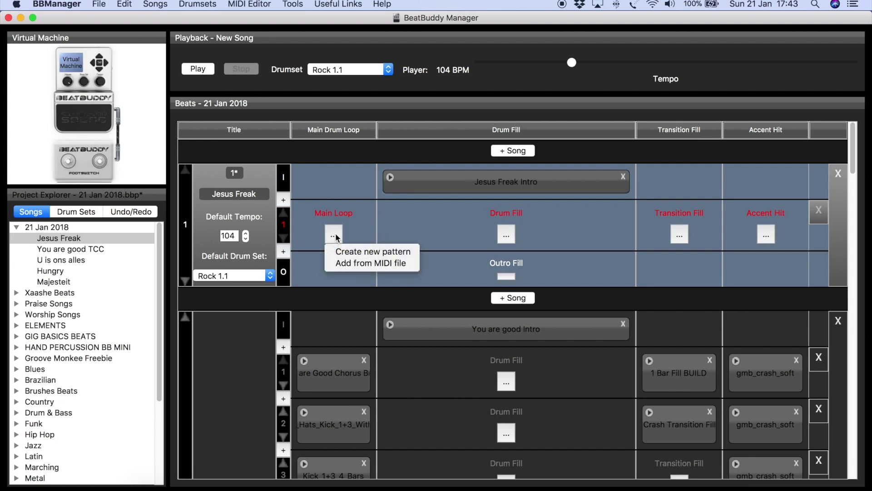
click(348, 251)
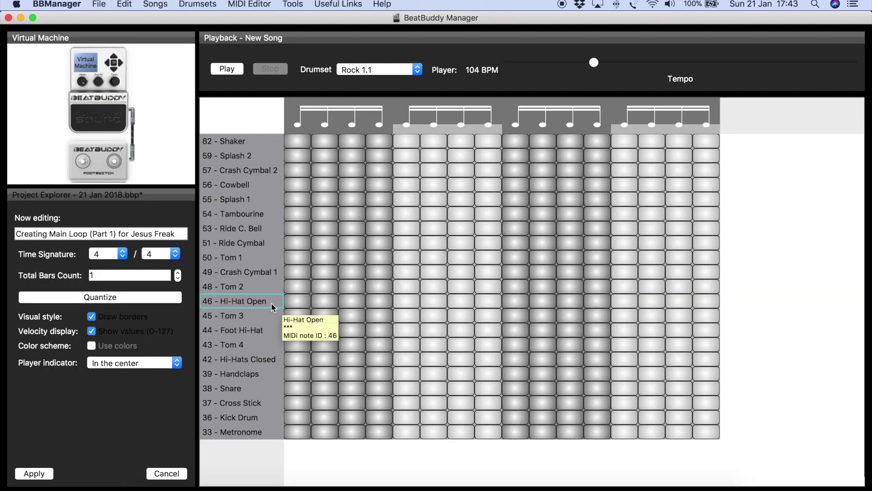
click(178, 272)
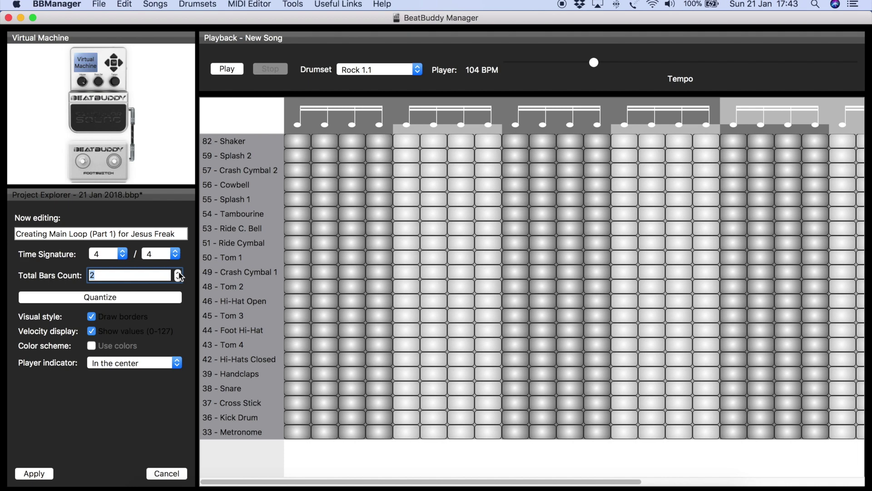
click(178, 272)
click(178, 272)
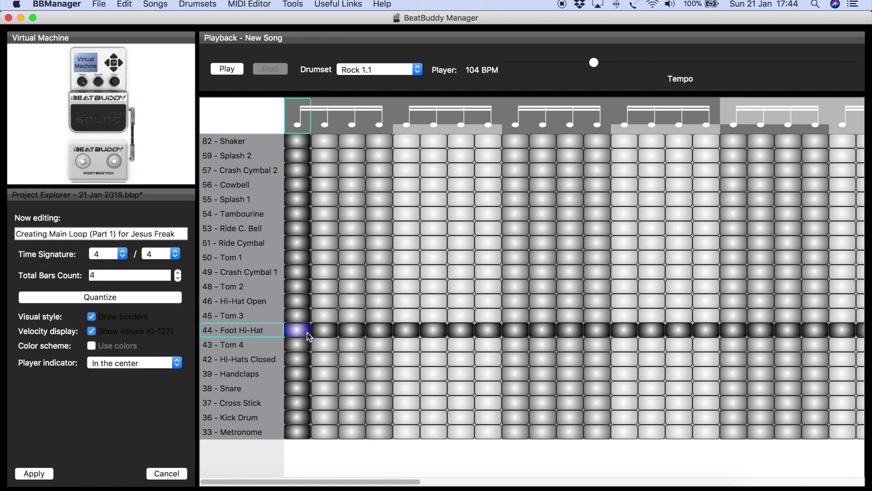
- Add open hi-hat notes at velocity 55 on all four beats of the main loop's first bar
click(297, 301)
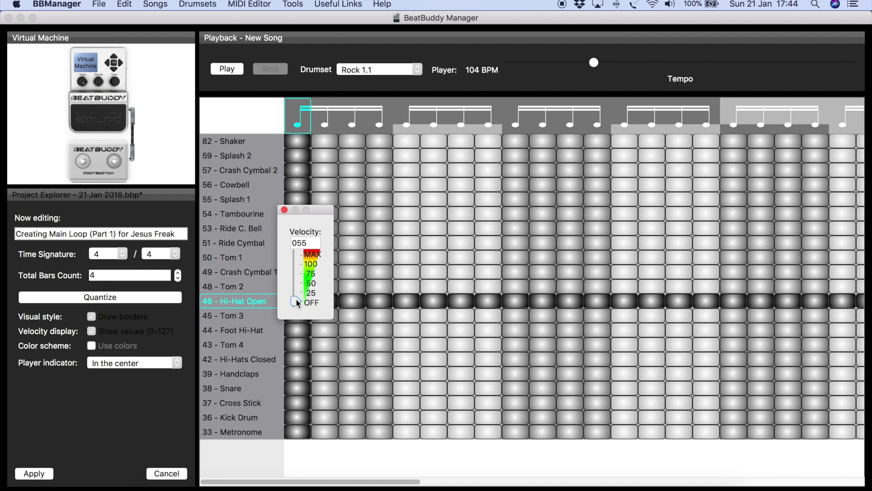
key(Return)
click(406, 301)
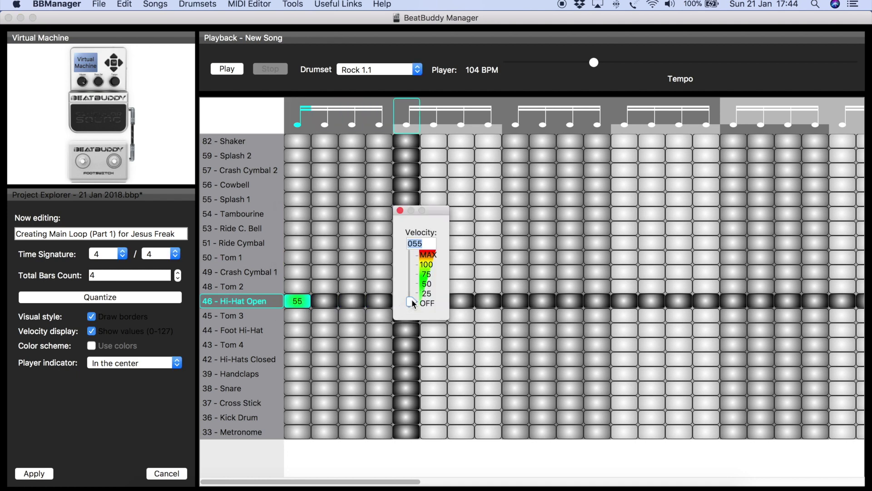
key(Return)
click(516, 301)
key(Return)
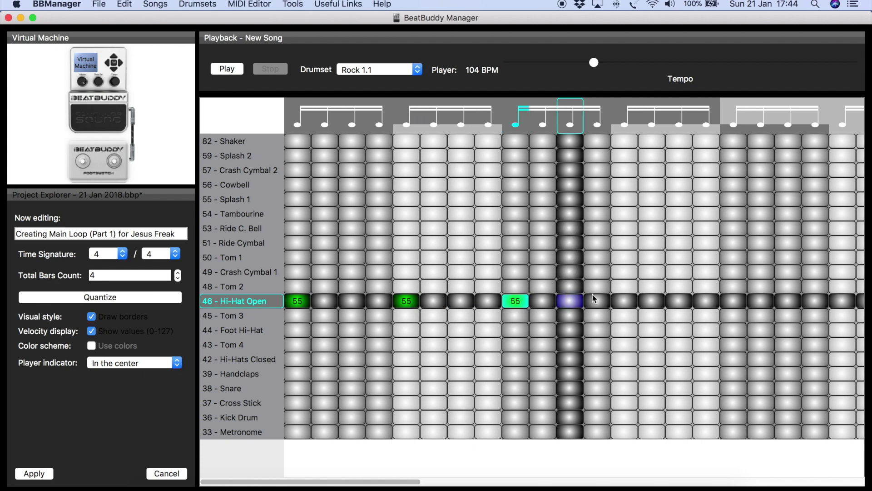
click(624, 302)
key(Return)
- Add open hi-hat notes at velocity 55 on all four beats of bar 2
click(733, 301)
key(Return)
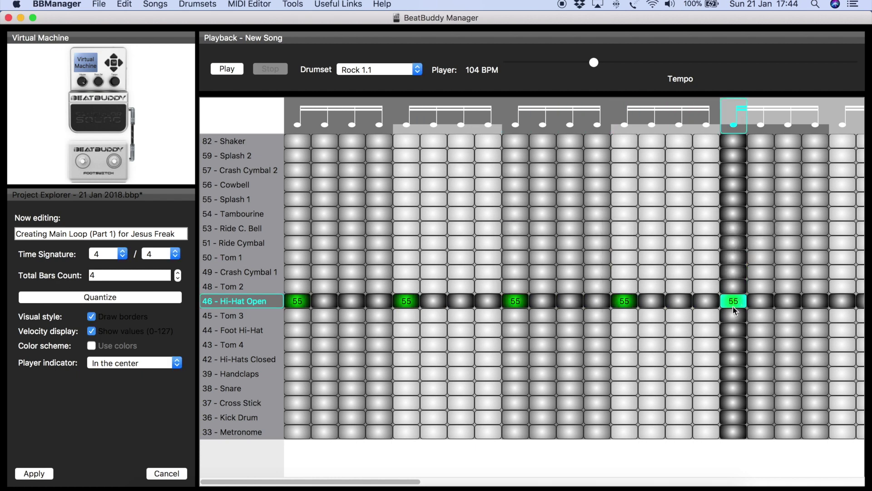
drag(419, 482, 575, 470)
click(431, 305)
key(Return)
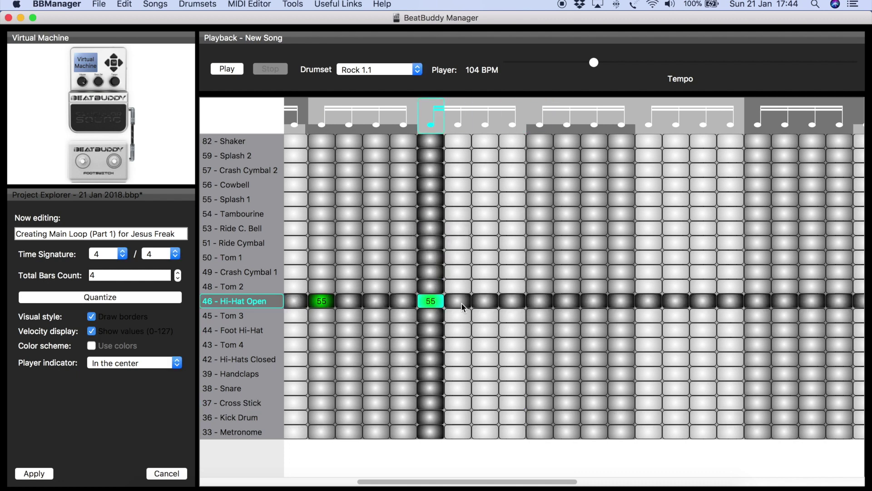
click(534, 302)
key(Return)
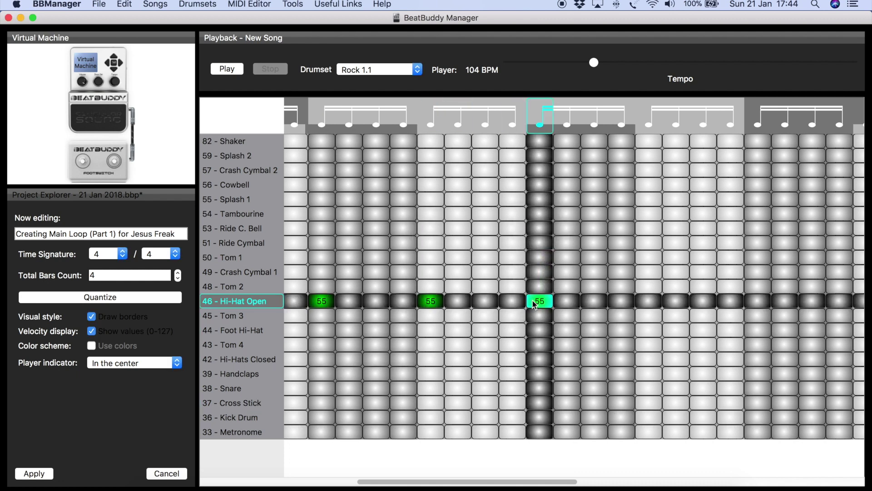
click(647, 301)
key(Return)
- Add open hi-hat notes at velocity 55 on all four beats of bar 3
click(731, 302)
click(756, 299)
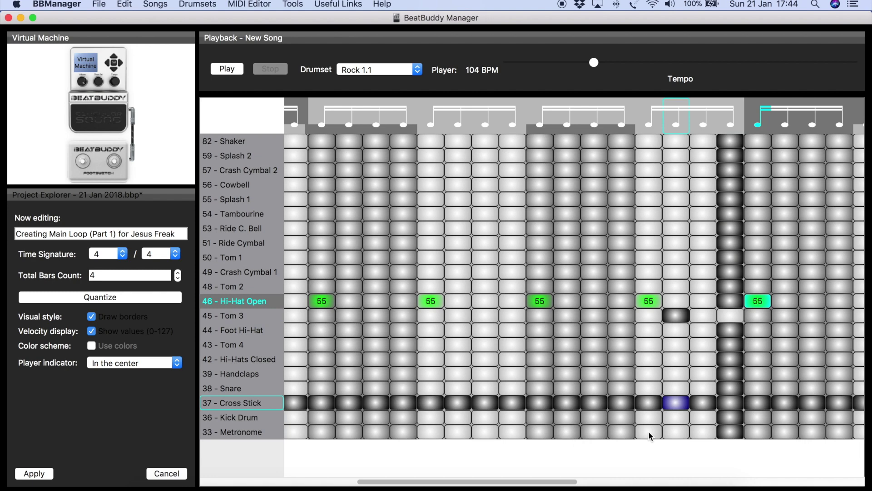
drag(585, 481, 700, 483)
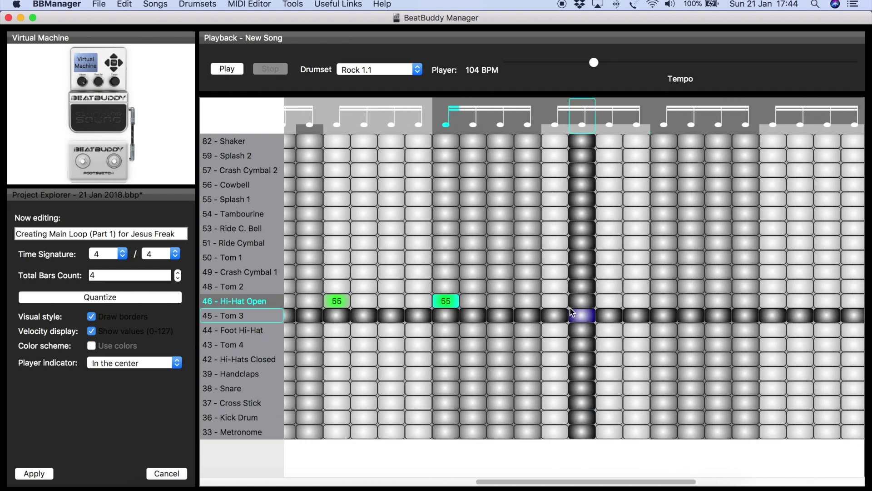
click(555, 301)
key(Return)
click(664, 300)
key(Return)
click(768, 301)
key(Return)
- Add open hi-hat notes at velocity 55 on all four beats of bar 4
drag(672, 481, 806, 481)
click(530, 301)
key(Return)
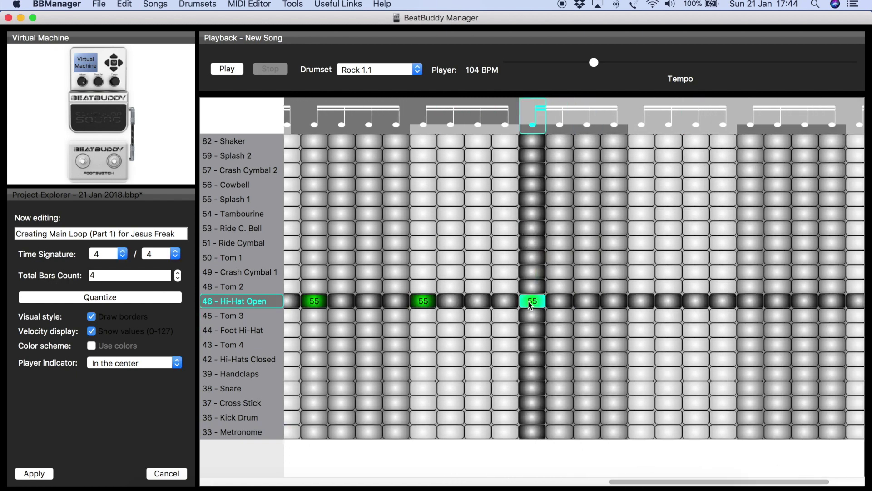
click(642, 302)
key(Return)
click(750, 302)
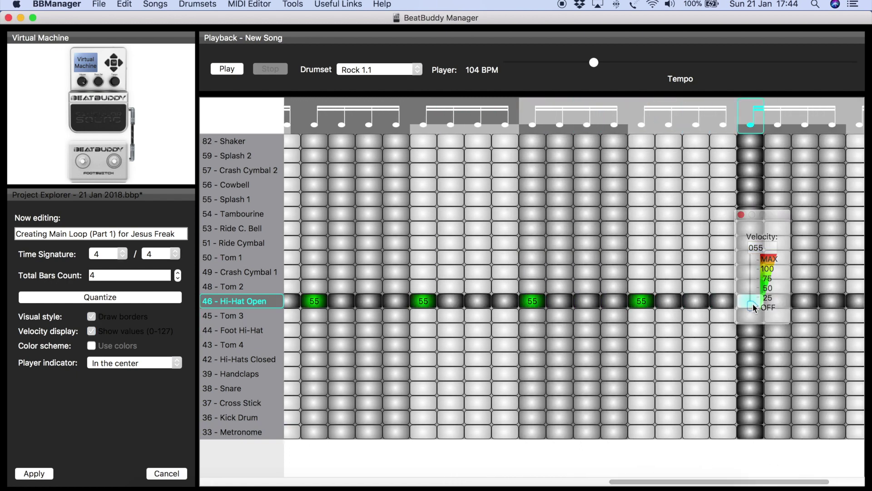
key(Return)
drag(707, 481, 741, 482)
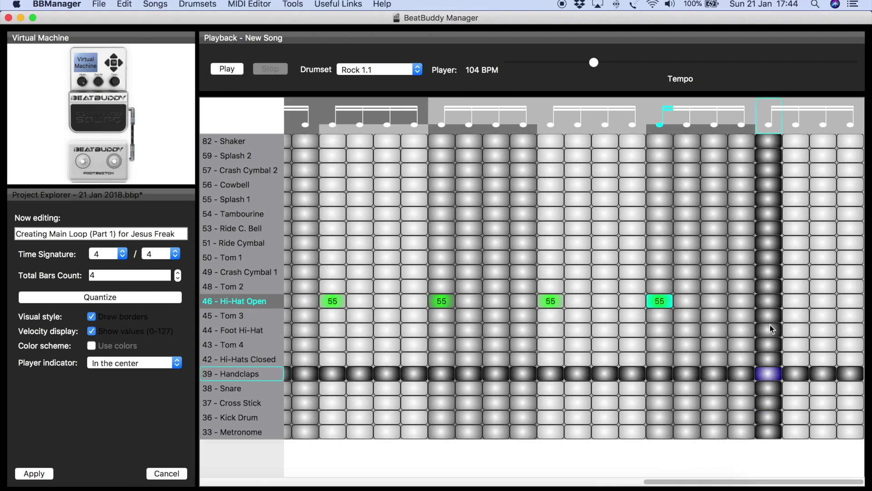
click(768, 302)
key(Return)
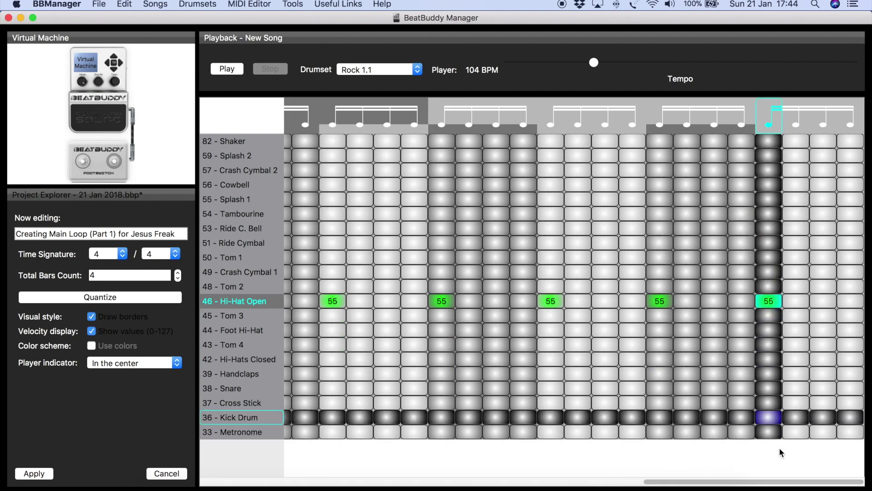
- Add off-beat open hi-hat notes at velocity 40 midway through each of the four beats in bar 1
drag(782, 483, 726, 482)
drag(659, 485, 300, 479)
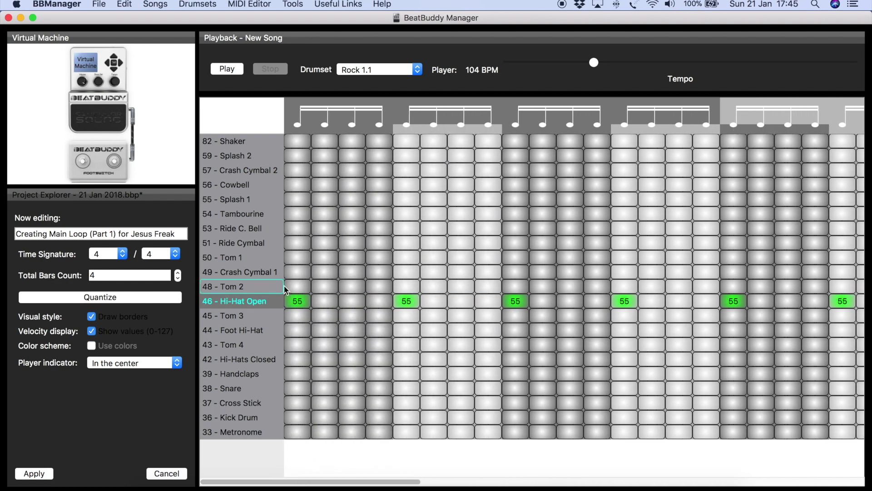
click(354, 305)
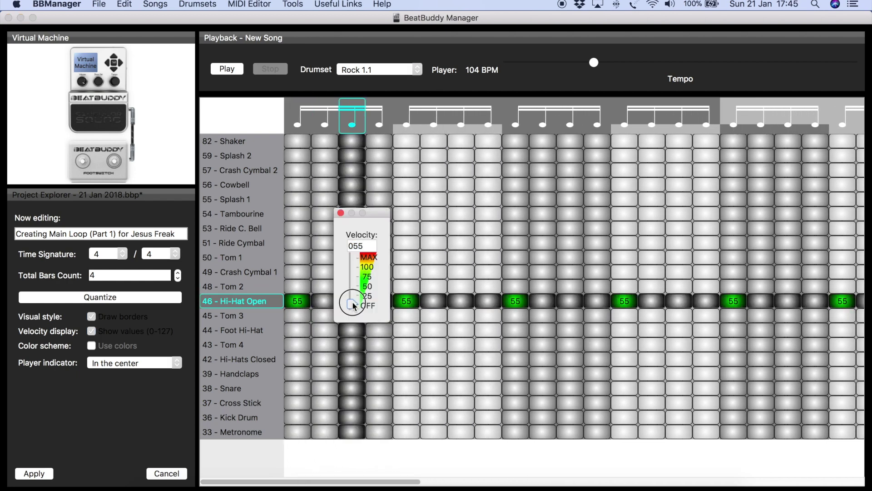
drag(354, 305, 353, 305)
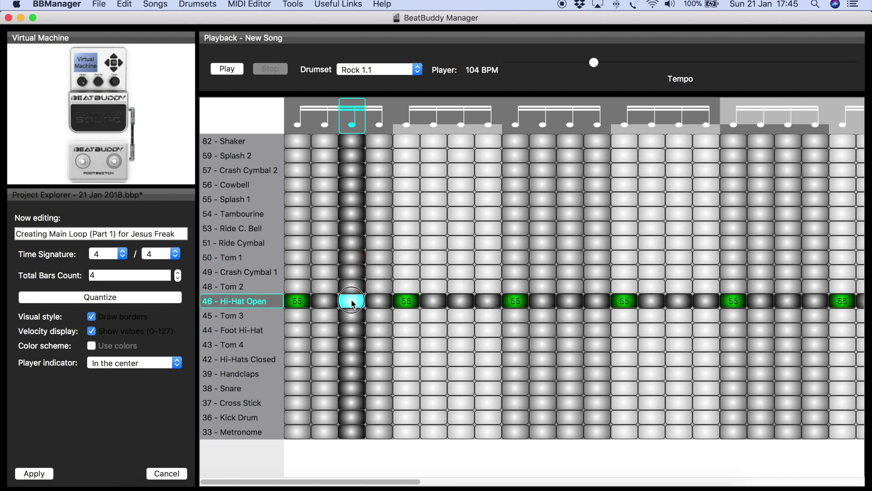
click(353, 302)
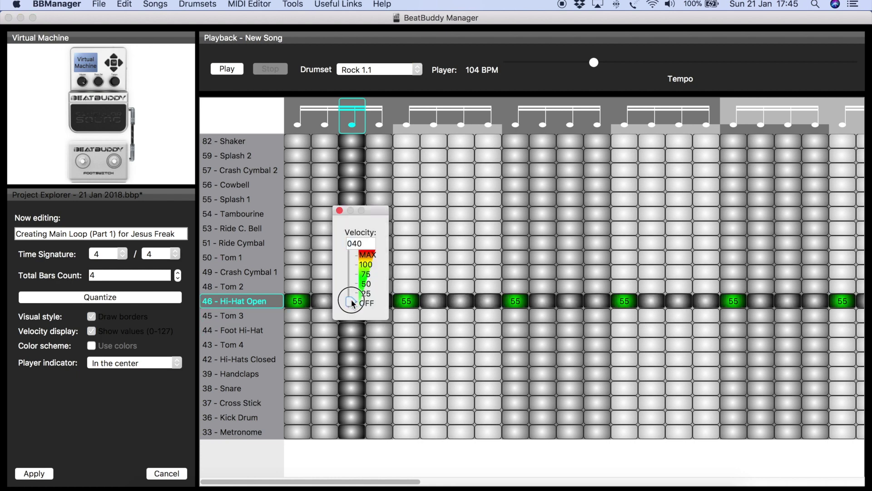
drag(353, 302, 352, 301)
click(461, 301)
drag(574, 298, 574, 300)
drag(677, 299, 678, 301)
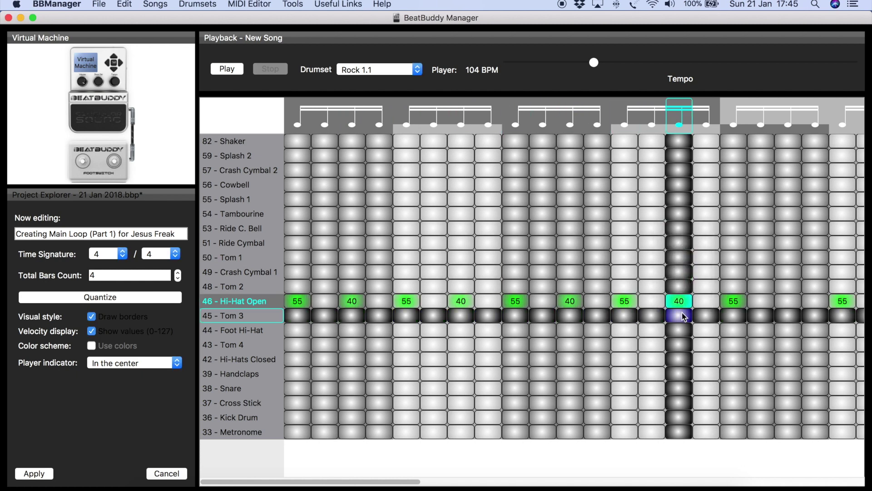
- Audition the loop and set the open hi-hat notes on beats 2 and 4 of bar 1 to velocity 45
click(226, 70)
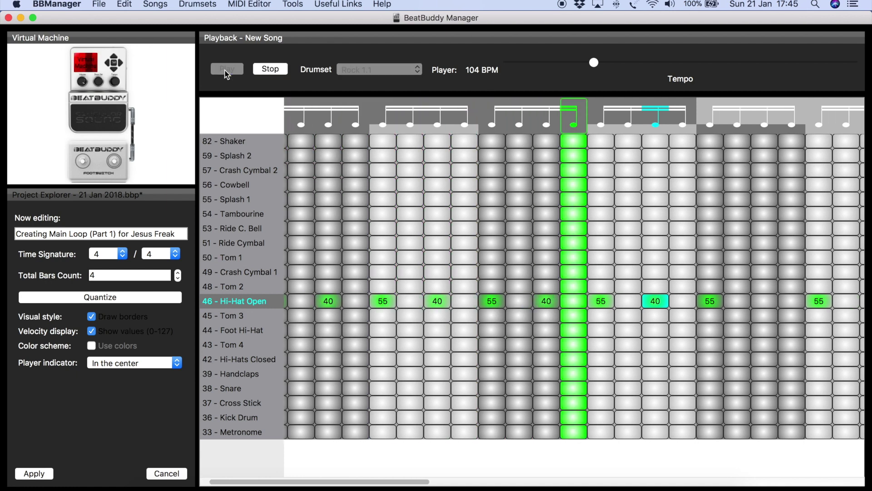
click(270, 69)
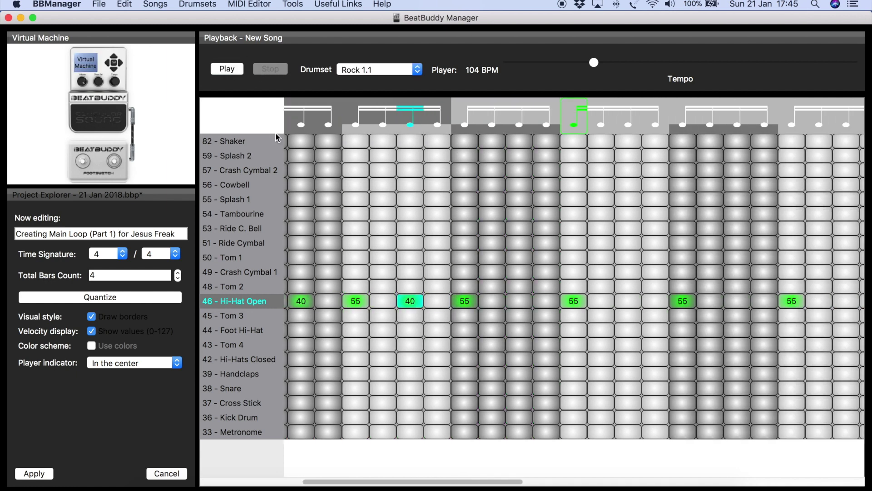
drag(472, 480, 342, 482)
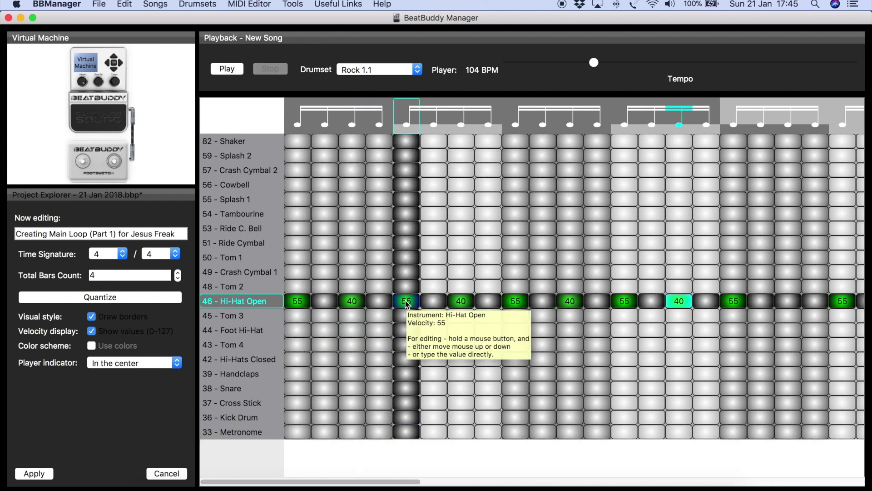
drag(406, 303, 408, 316)
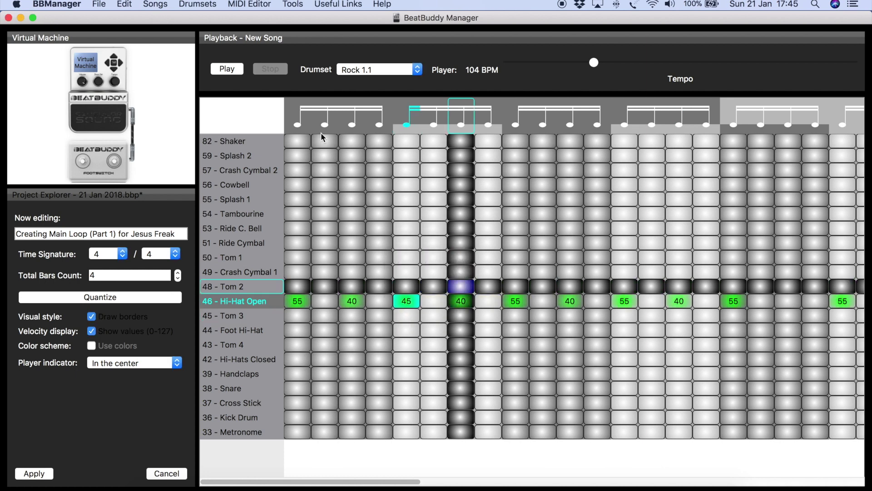
click(227, 70)
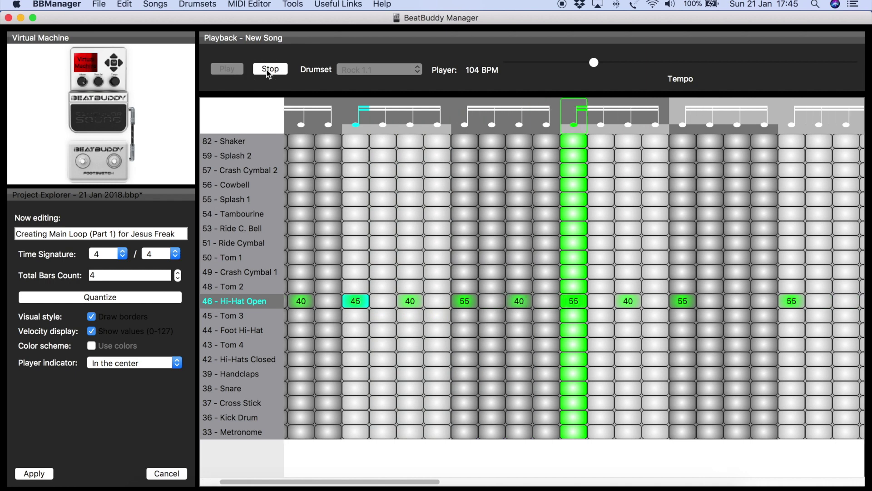
click(269, 69)
drag(574, 301, 578, 318)
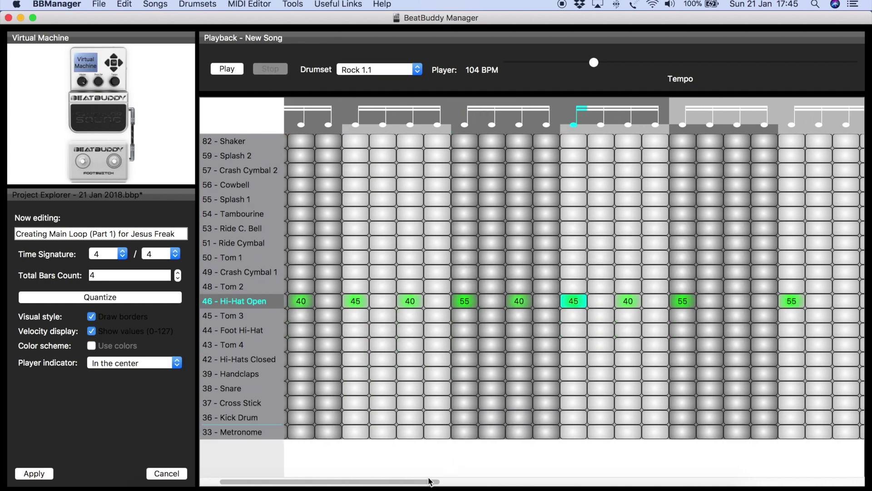
- In bar 2, add off-beat open hi-hat notes at velocity 40 and set the notes on beats 2 and 4 to 45
drag(426, 481, 518, 481)
drag(494, 301, 496, 305)
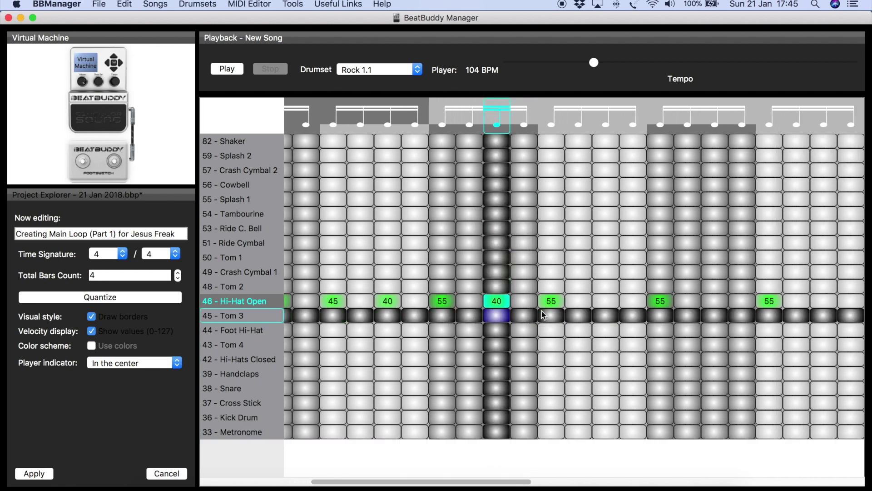
drag(551, 302, 553, 316)
drag(605, 301, 608, 327)
drag(516, 481, 600, 480)
drag(492, 300, 495, 318)
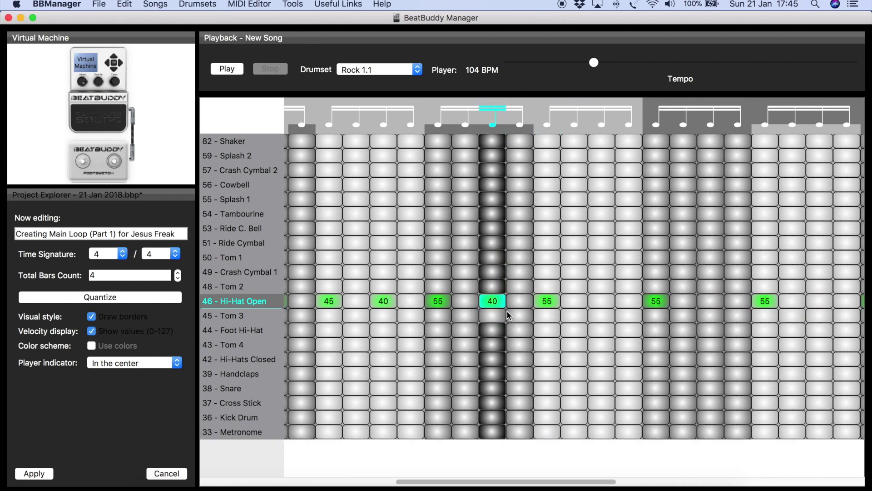
drag(550, 305, 549, 321)
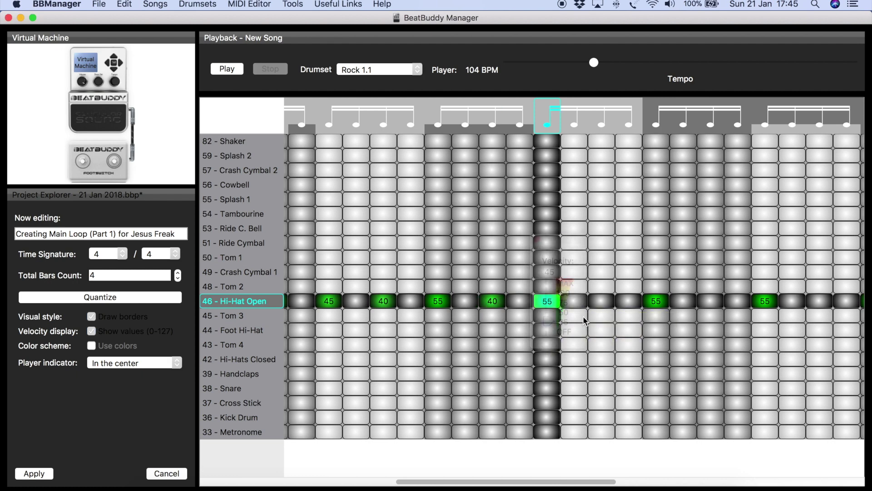
drag(601, 302, 605, 319)
text(40)
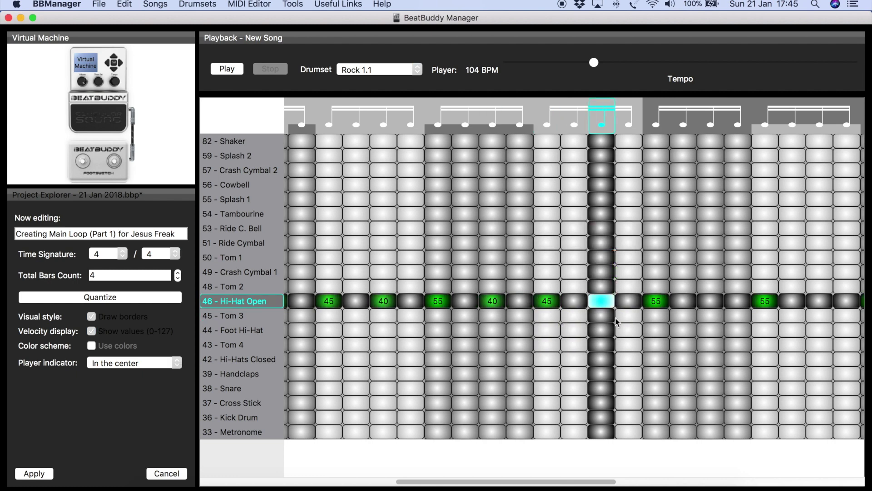
key(Return)
- In bar 3, add off-beat open hi-hat notes at velocity 40 and set the notes on beats 2 and 4 to 45
drag(714, 304, 715, 320)
drag(609, 481, 715, 477)
drag(480, 303, 480, 312)
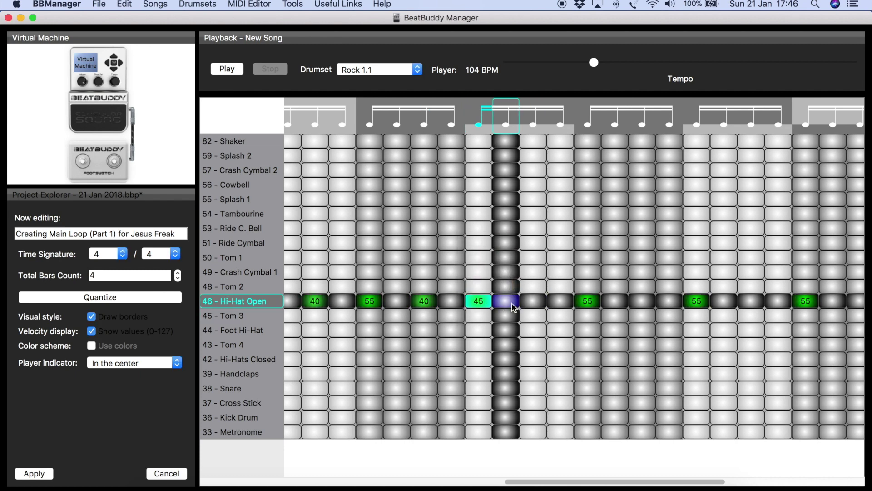
drag(534, 304, 535, 316)
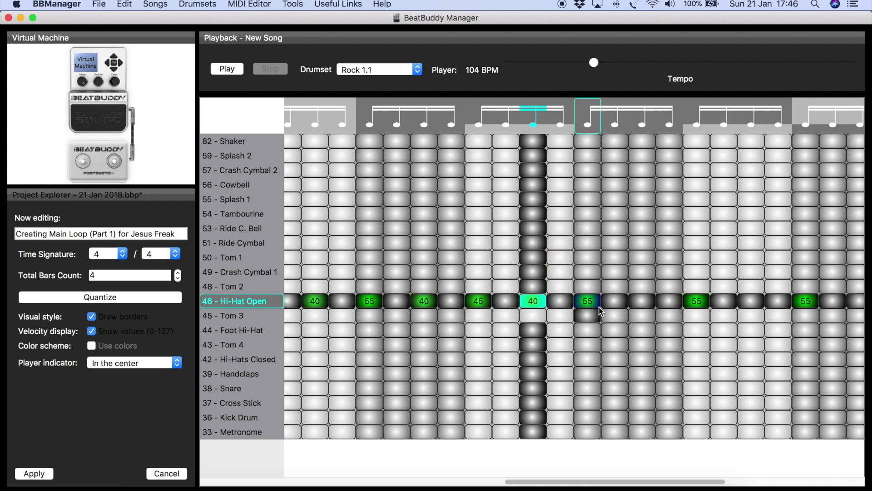
drag(641, 303, 641, 318)
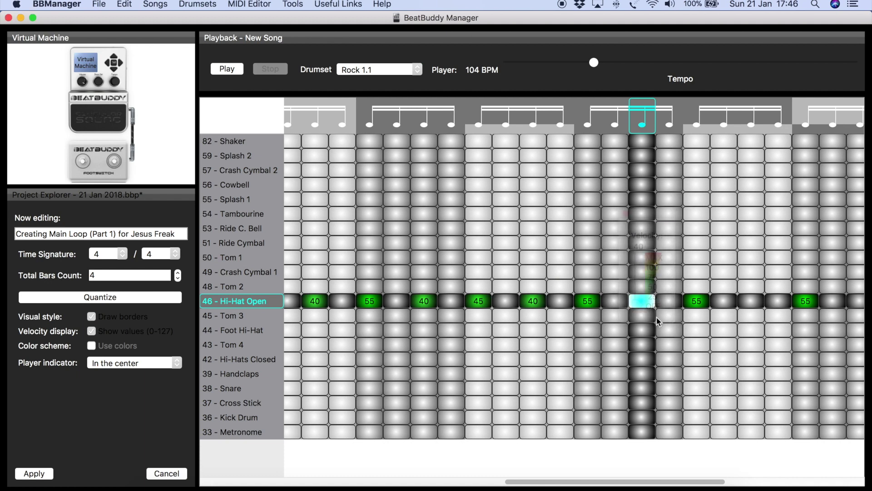
drag(696, 304, 696, 320)
drag(750, 304, 748, 317)
- In bar 4, add off-beat open hi-hat notes at velocity 40 and set the notes on beats 2 and 4 to 45
drag(622, 481, 711, 481)
drag(624, 302, 629, 318)
drag(679, 301, 738, 318)
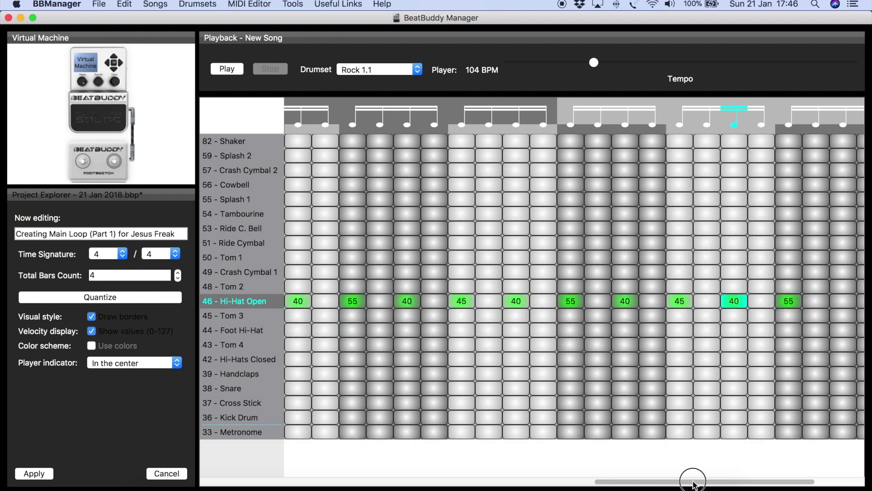
drag(693, 481, 811, 480)
click(717, 307)
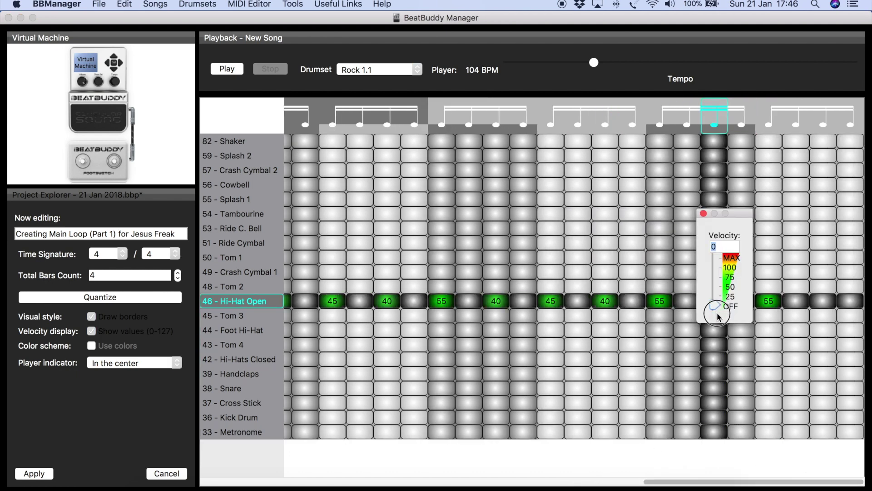
text(40)
key(Return)
click(769, 301)
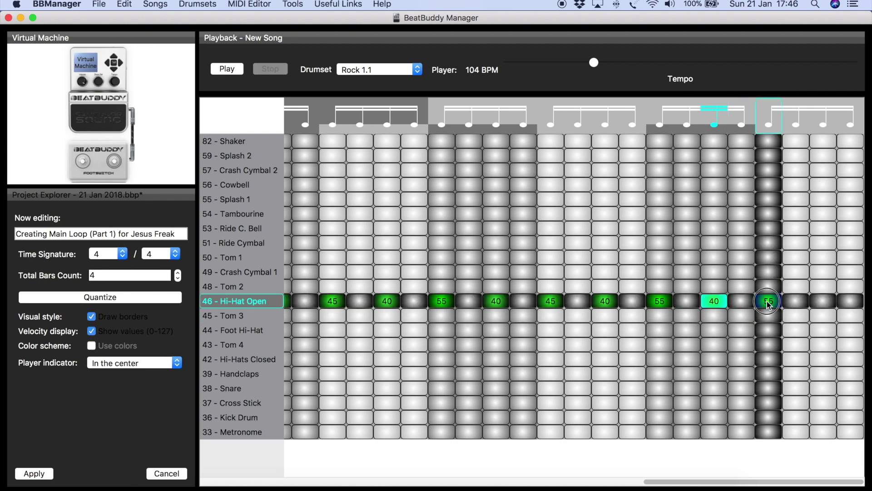
click(822, 304)
text(40)
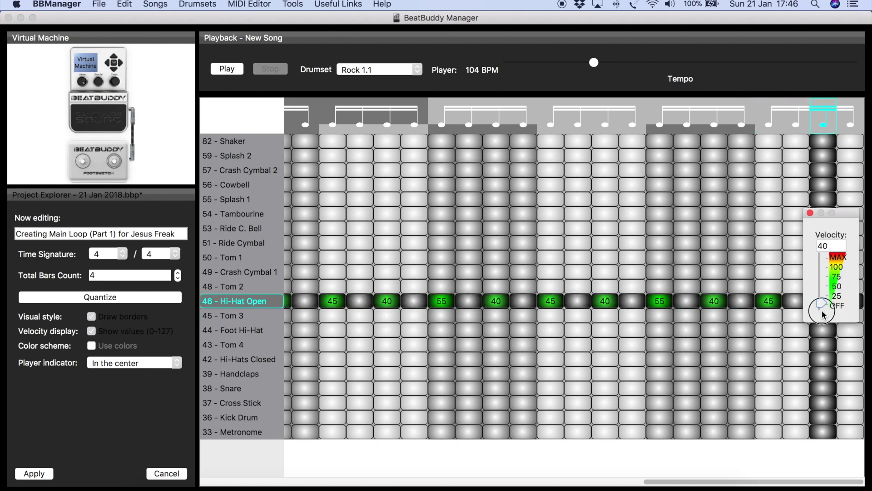
key(Return)
- Play back the main loop to check the complete open hi-hat pattern
click(236, 72)
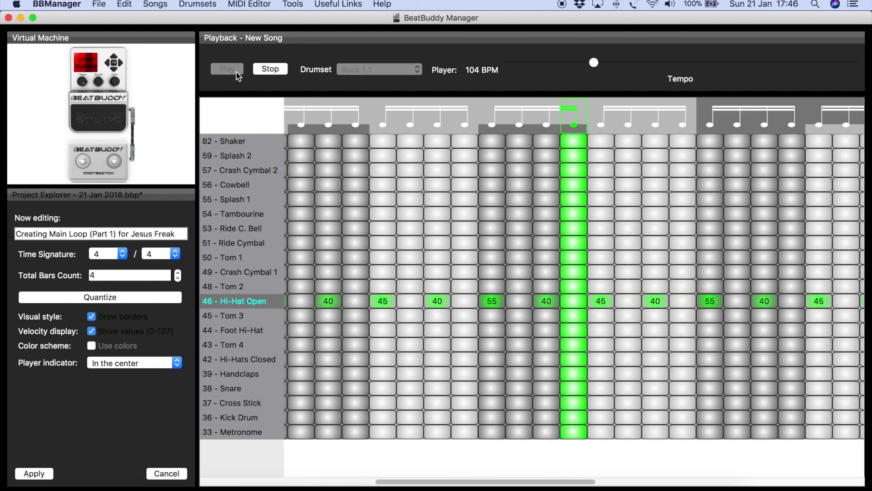
click(271, 69)
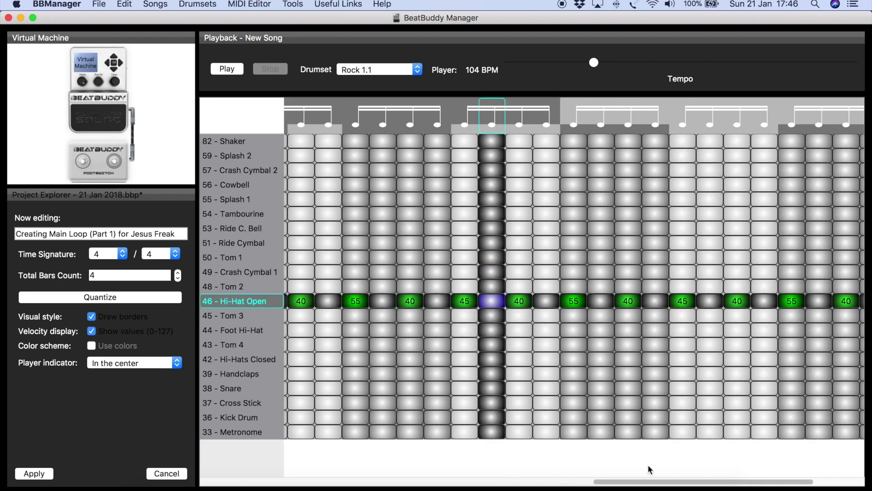
- In bar 1, add a kick drum note at velocity 127 on beat 1 and a snare note at velocity 74 on beat 2
drag(697, 482, 220, 478)
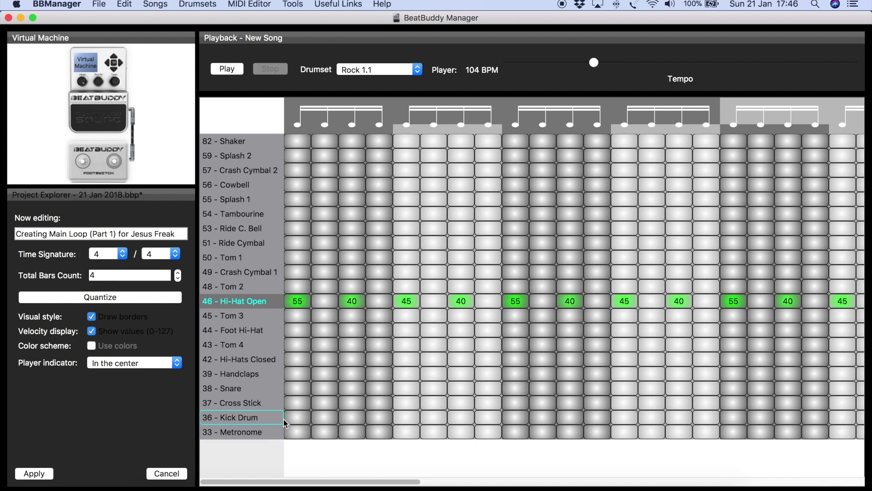
drag(297, 417, 296, 334)
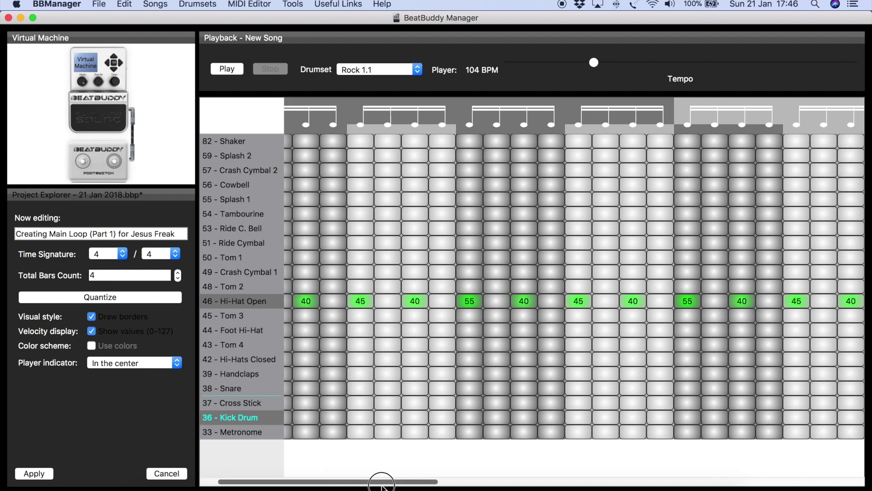
mouse_move(386, 482)
mouse_down()
mouse_move(395, 483)
mouse_move(270, 481)
mouse_move(296, 484)
mouse_up()
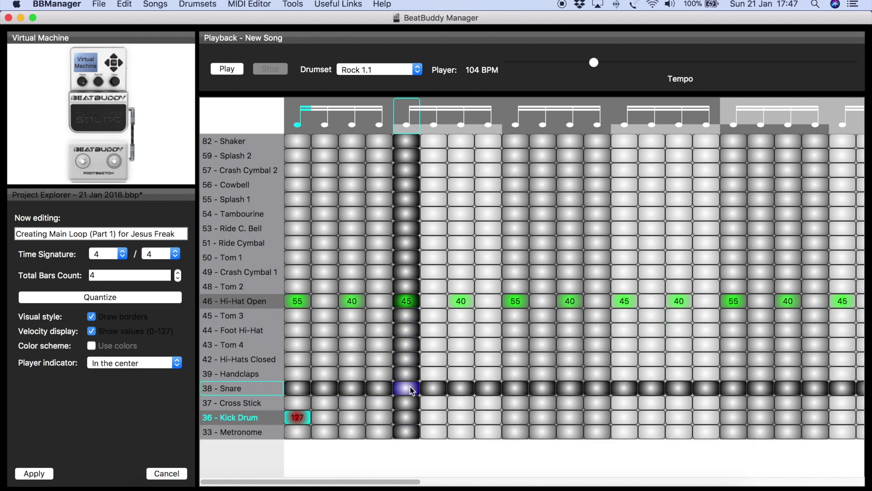
drag(407, 387, 407, 373)
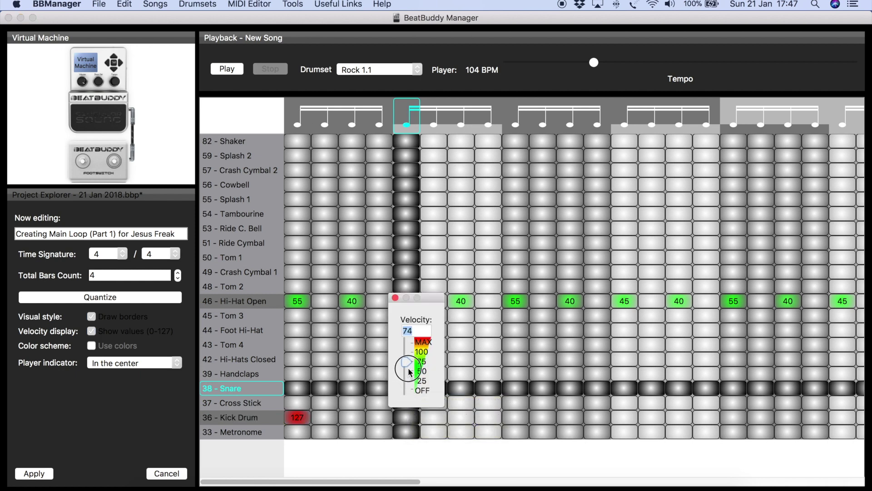
drag(408, 367, 408, 367)
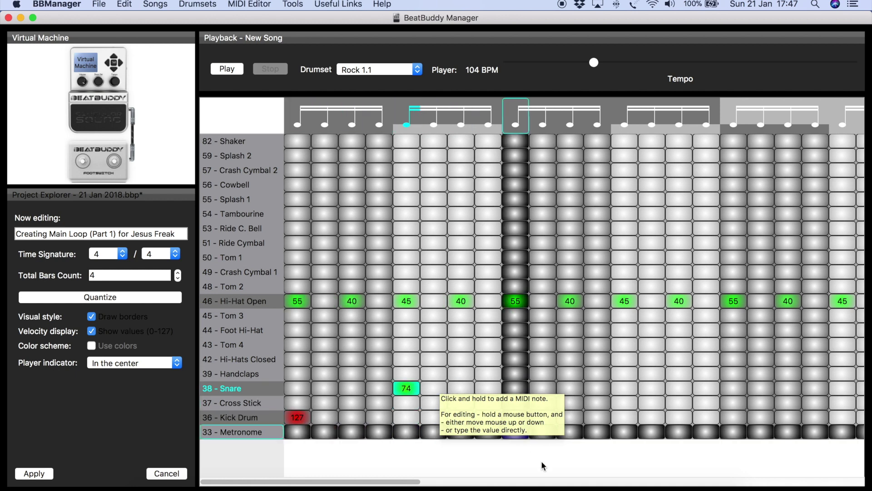
- Add kick drum notes at velocity 127 on beat 1 of bars 2, 3 and 4
drag(405, 481, 444, 482)
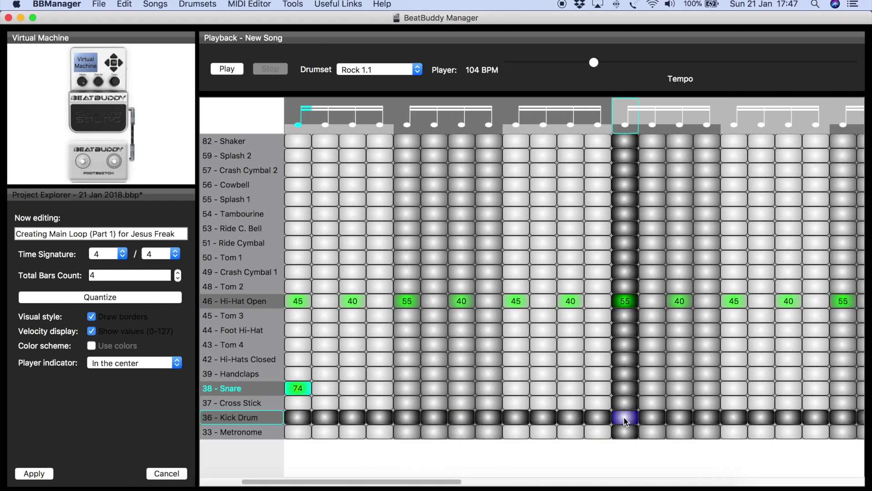
drag(624, 417, 623, 371)
drag(433, 479, 605, 478)
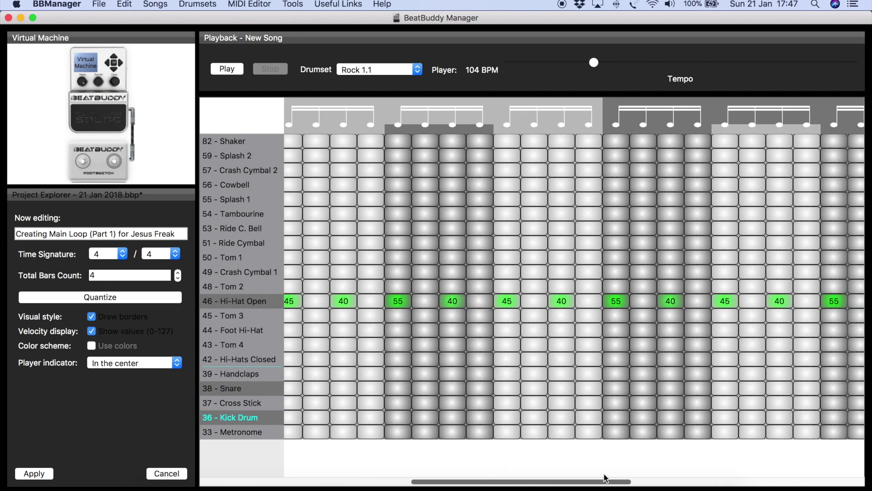
drag(616, 417, 617, 368)
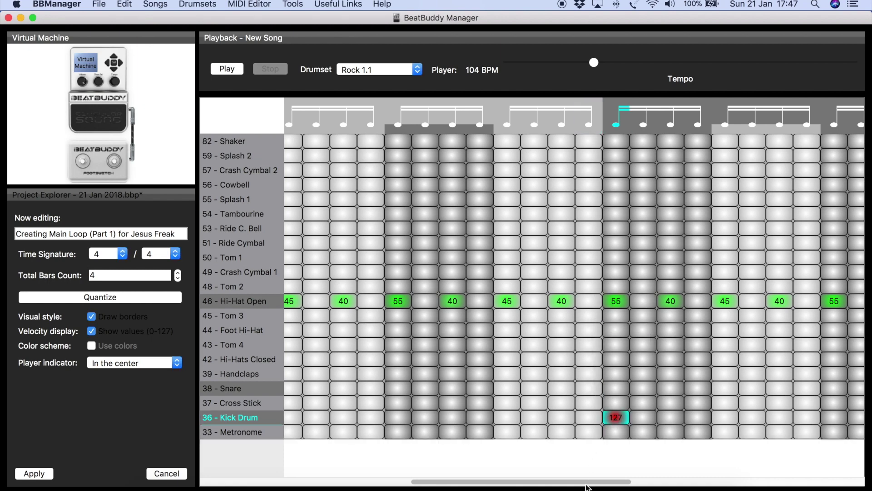
drag(582, 482, 744, 479)
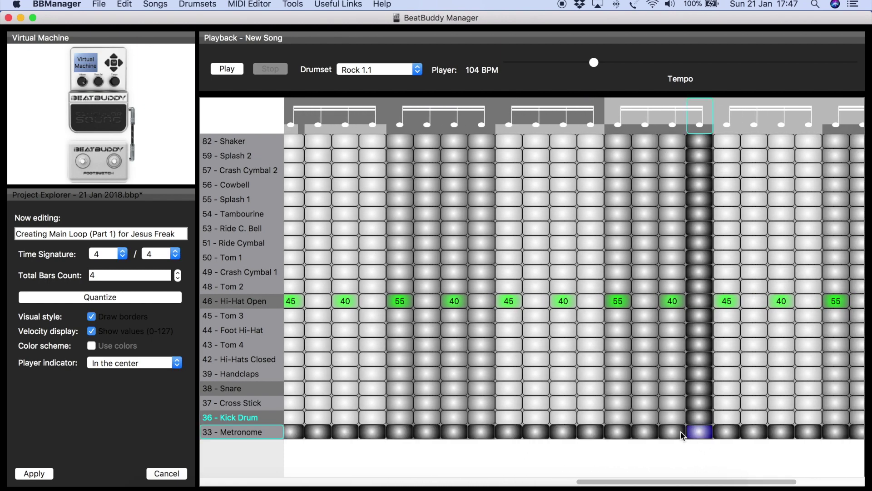
drag(628, 421, 626, 377)
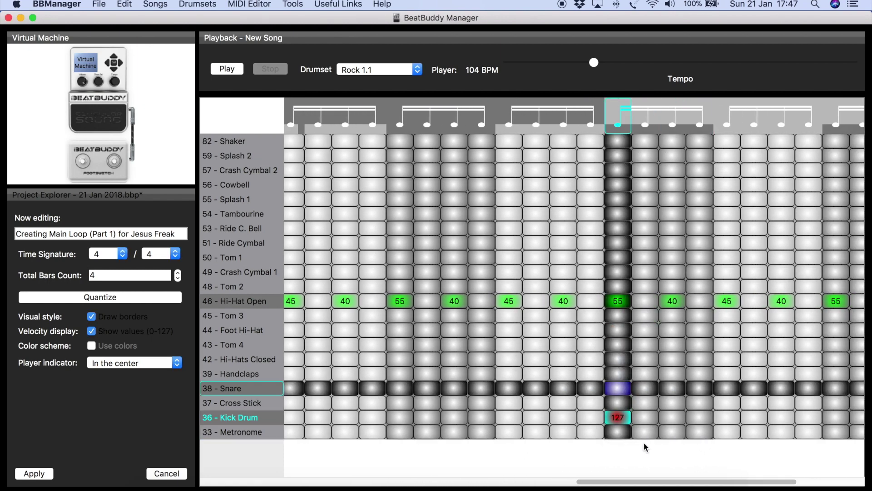
- Add snare notes at velocity 74 on beat 2 of bars 2, 3 and 4
drag(656, 481, 209, 458)
drag(376, 476, 490, 482)
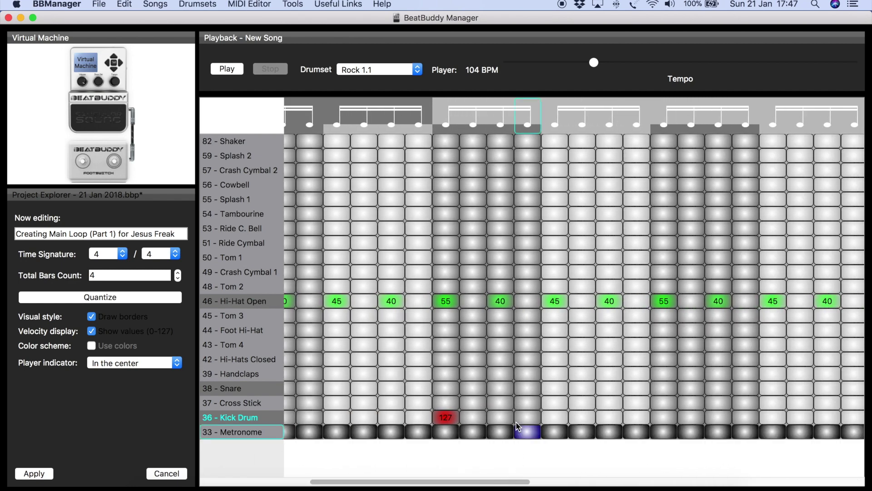
drag(552, 388, 552, 370)
drag(512, 484, 668, 482)
drag(581, 388, 583, 387)
drag(576, 481, 712, 468)
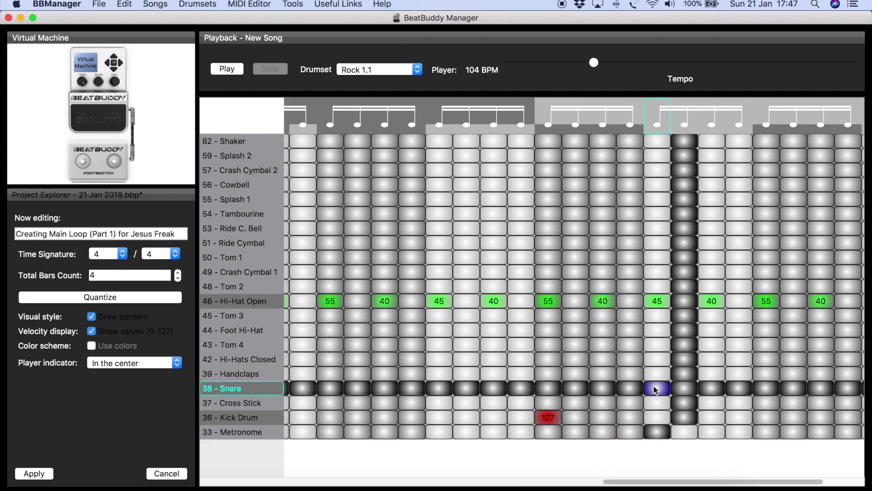
drag(655, 387, 656, 367)
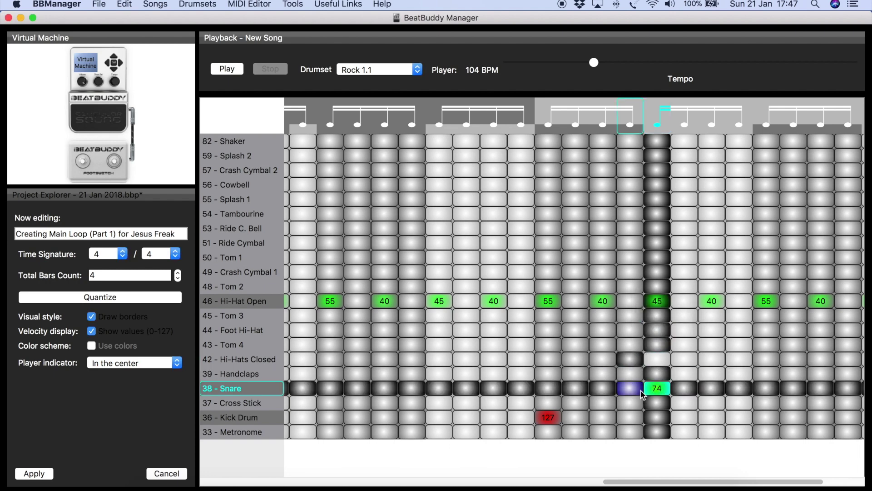
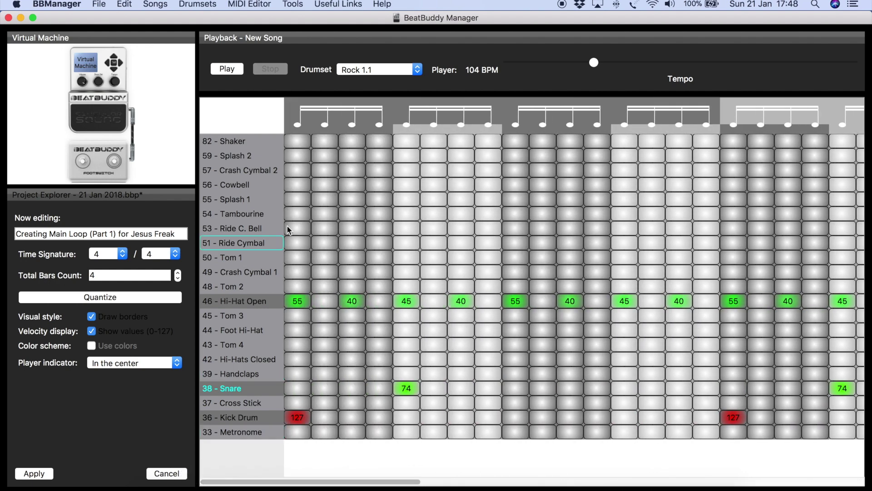
- Add a Crash Cymbal 1 note at velocity 66 on beat 1 of bar 1 and play it back
click(291, 270)
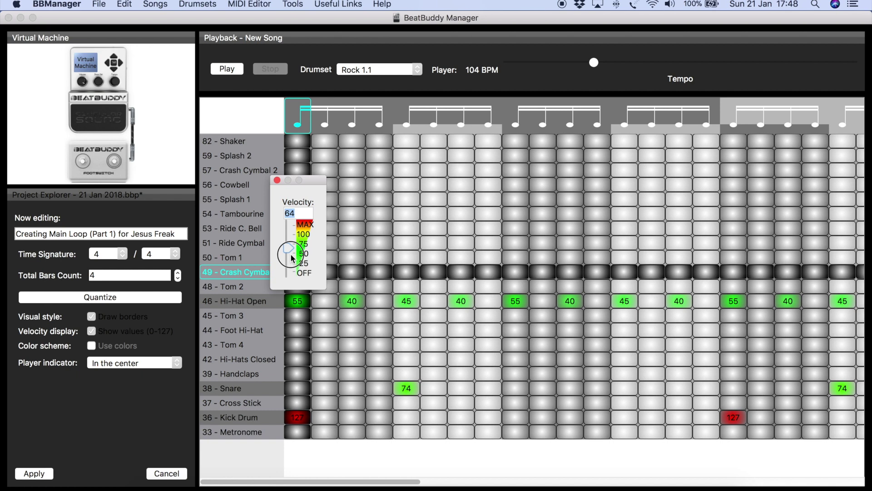
click(277, 180)
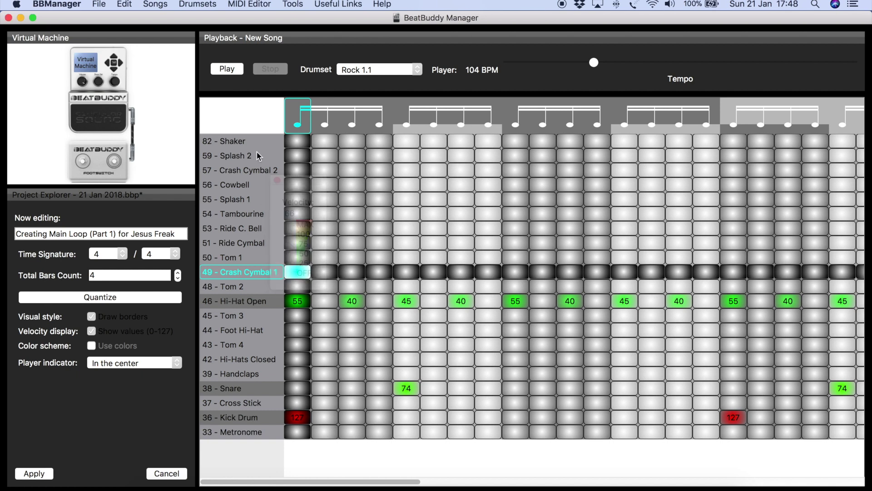
click(235, 72)
click(263, 71)
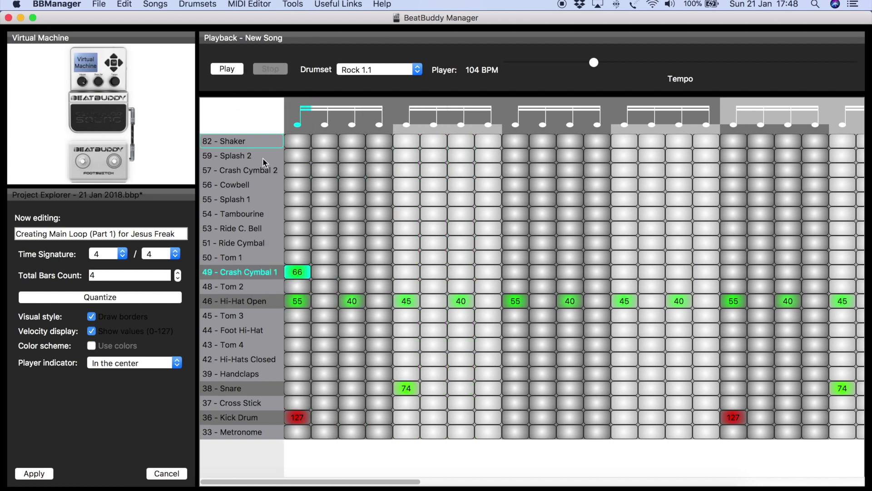
- Set the Crash Cymbal 1 note on beat 1 of bar 1 to velocity 81 and play it back
click(298, 271)
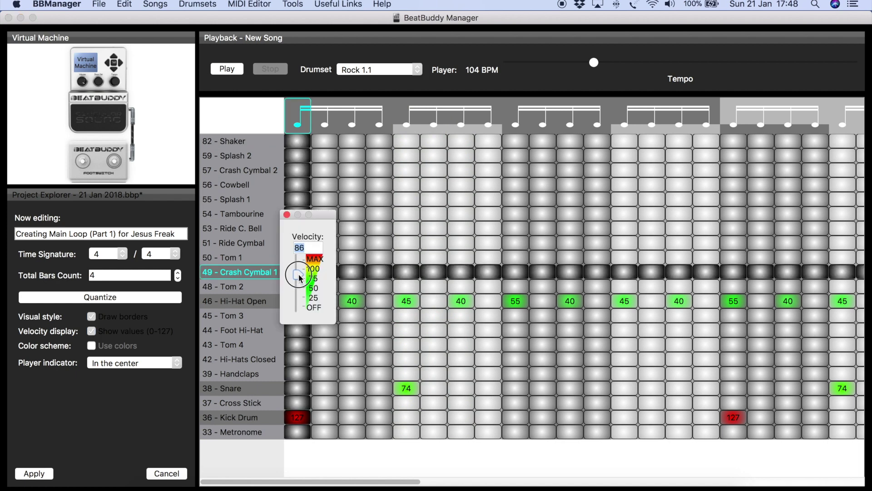
drag(298, 278, 298, 278)
click(266, 211)
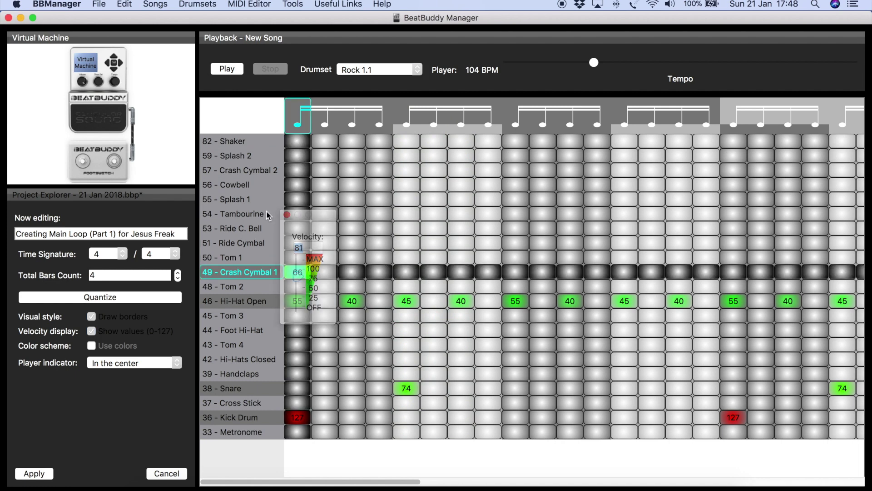
click(221, 68)
click(266, 71)
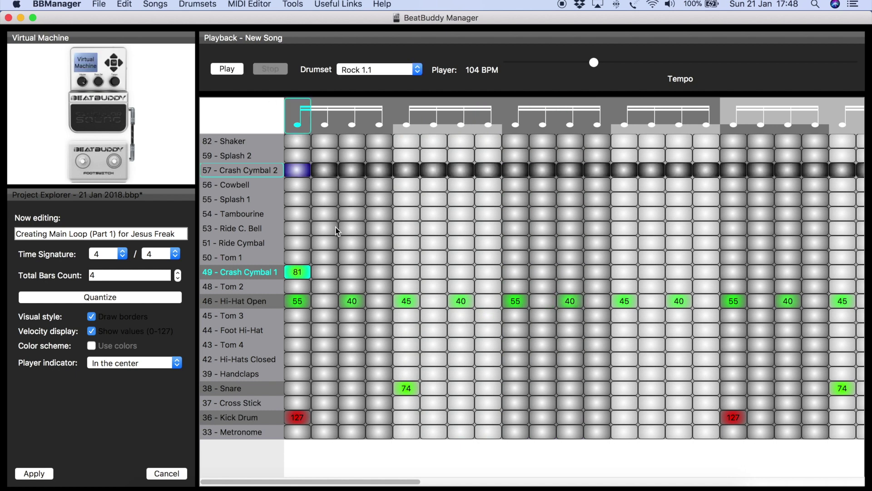
- In bar 1, add snare notes on the fourth sixteenth of beat 2 (66), the second sixteenth of beat 3 (63) and beat 4 (76)
mouse_move(393, 480)
mouse_down()
mouse_move(380, 485)
mouse_move(407, 482)
mouse_move(376, 486)
mouse_up()
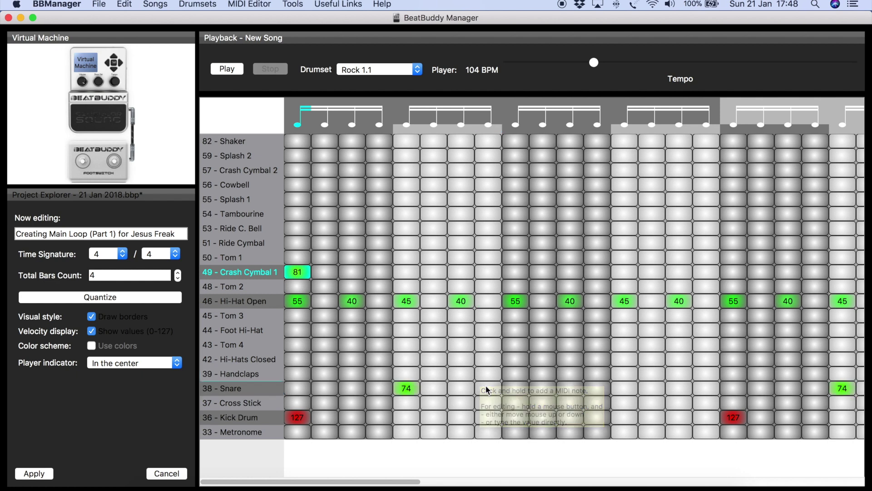
drag(488, 389, 487, 371)
drag(541, 383, 545, 377)
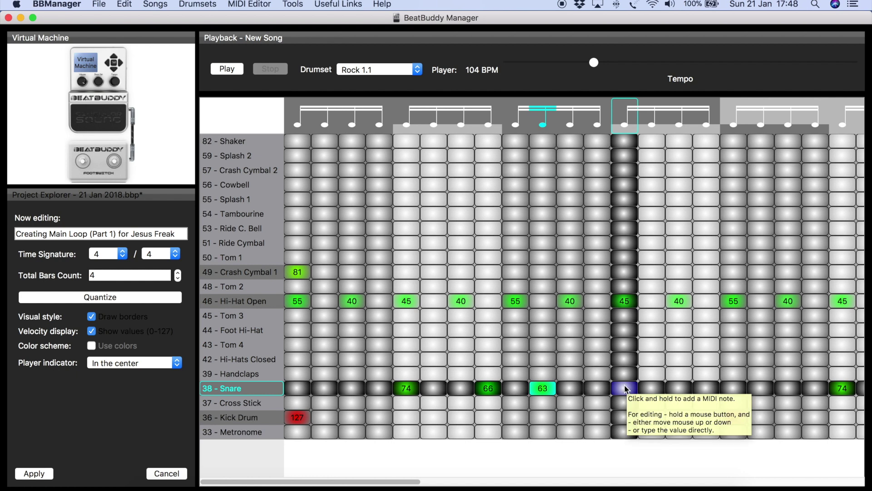
drag(625, 389, 626, 368)
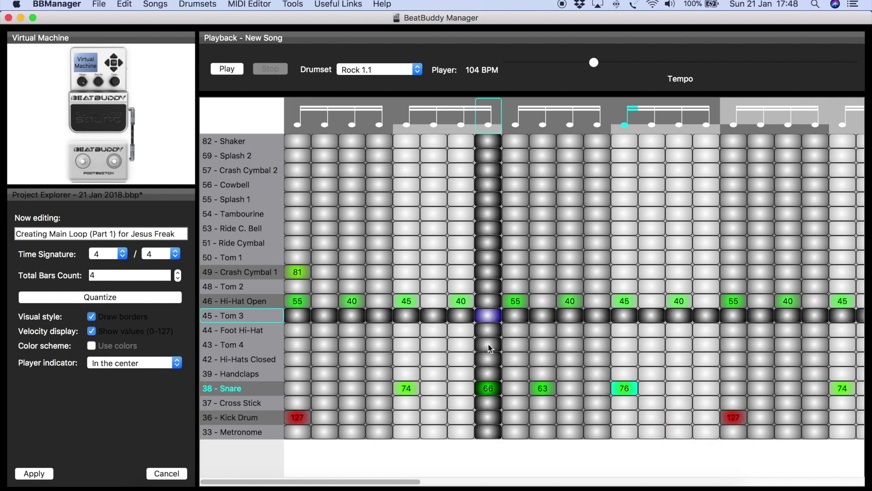
- Play back the snare pattern in bar 1, switching back from iTunes to BeatBuddy Manager to hear it again
click(226, 70)
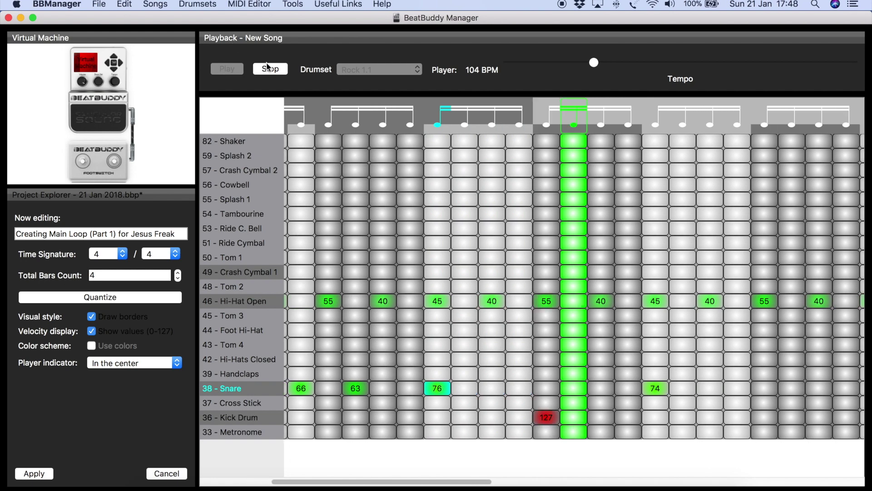
click(270, 69)
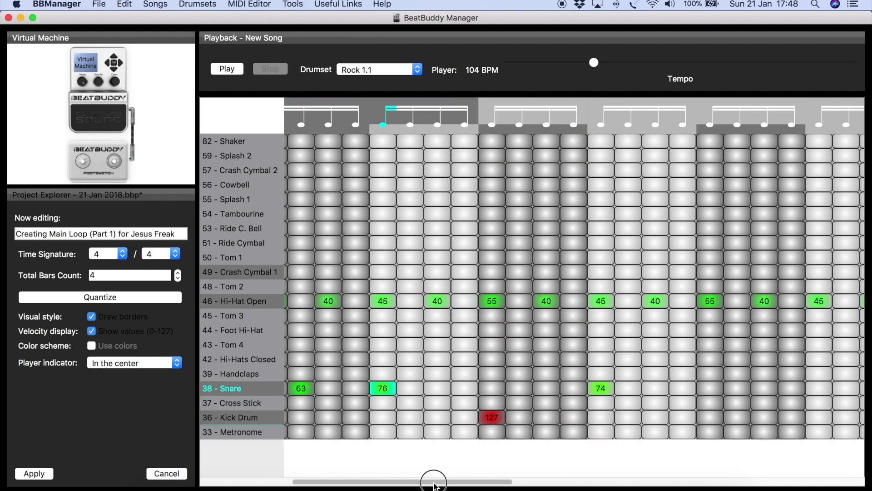
drag(434, 482, 429, 483)
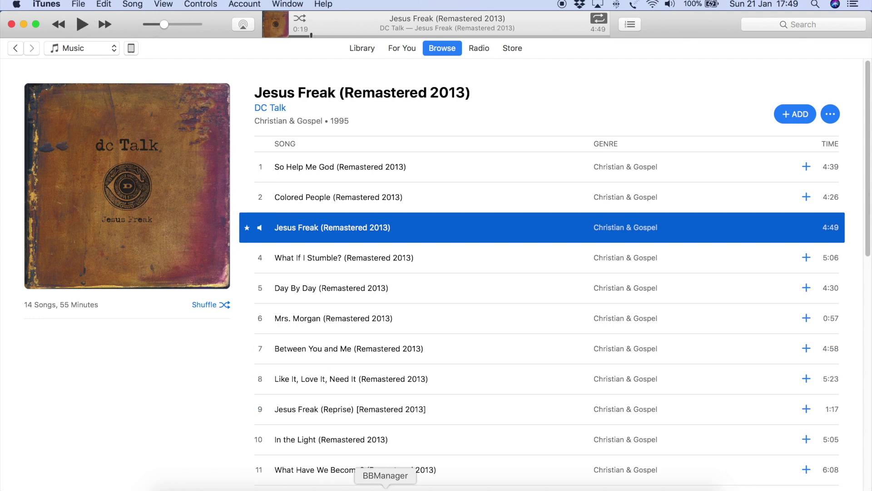
click(386, 487)
drag(424, 482, 380, 485)
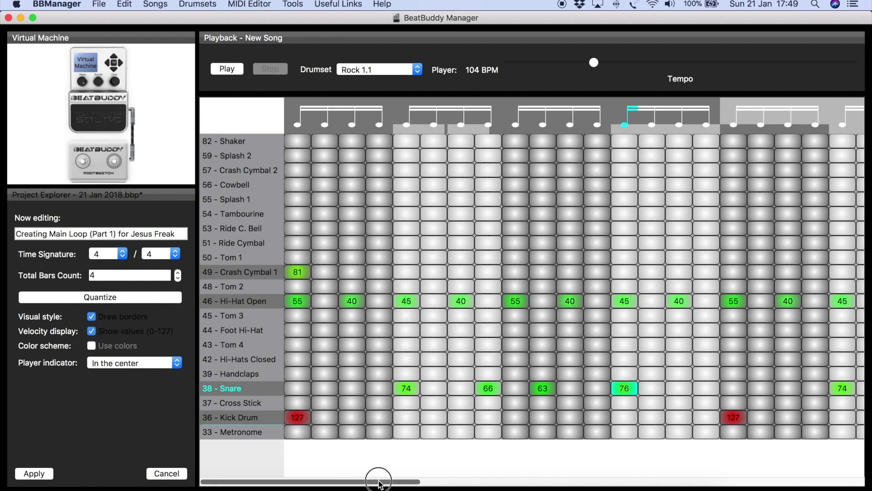
click(236, 76)
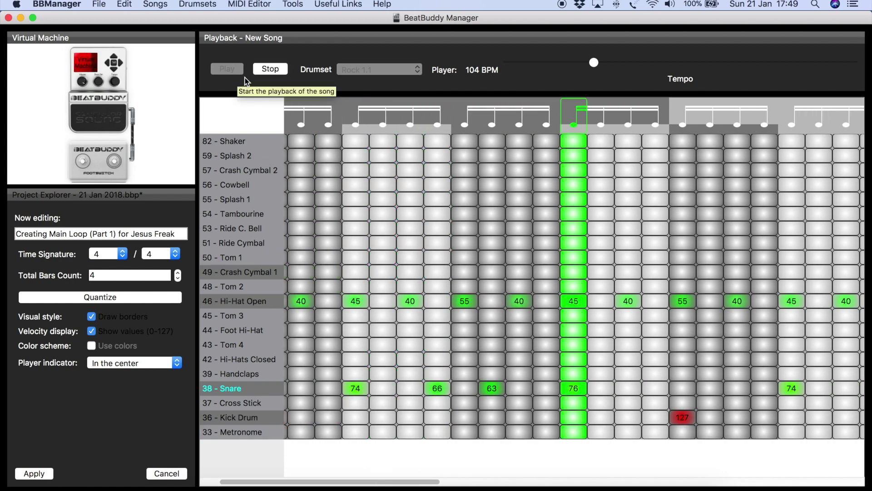
click(270, 69)
- Try a kick drum note at velocity 96 on beat 3 of bar 1 and play it back
drag(444, 481, 393, 481)
click(462, 416)
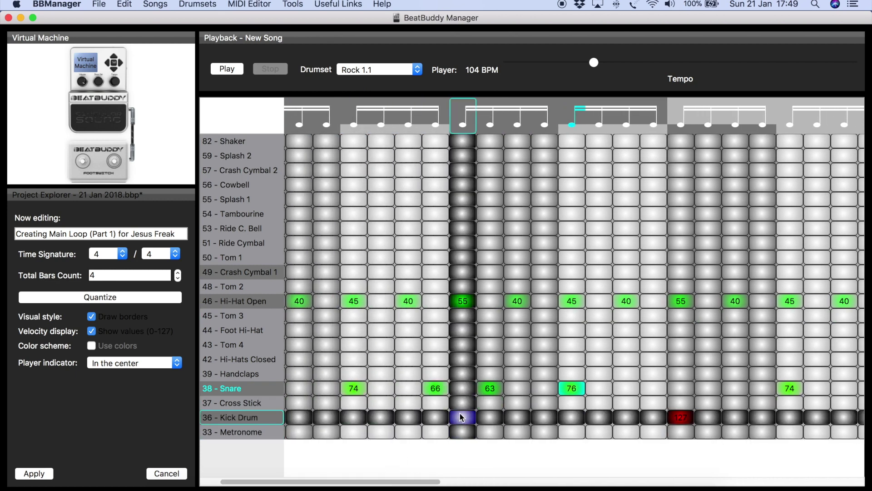
double_click(461, 416)
drag(461, 388, 461, 386)
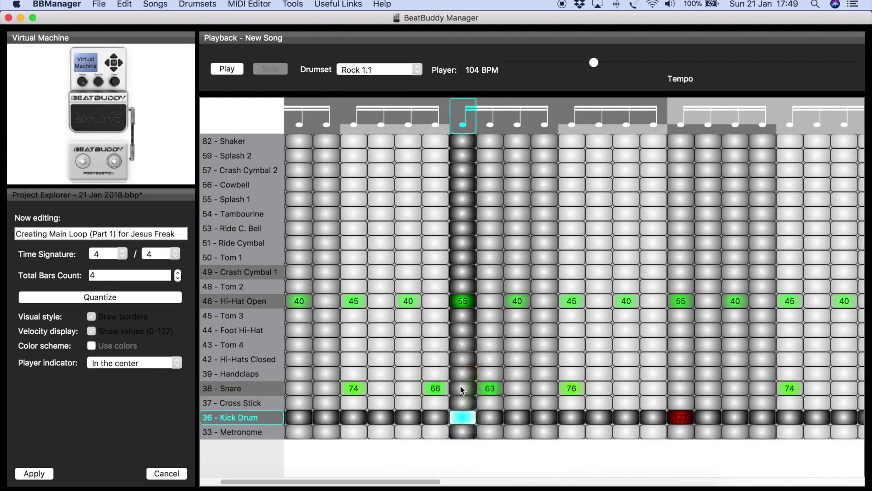
click(230, 71)
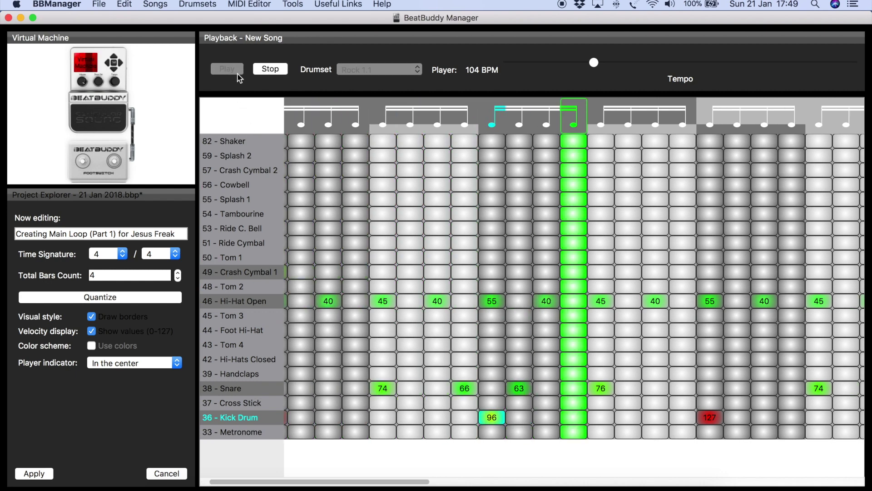
click(263, 70)
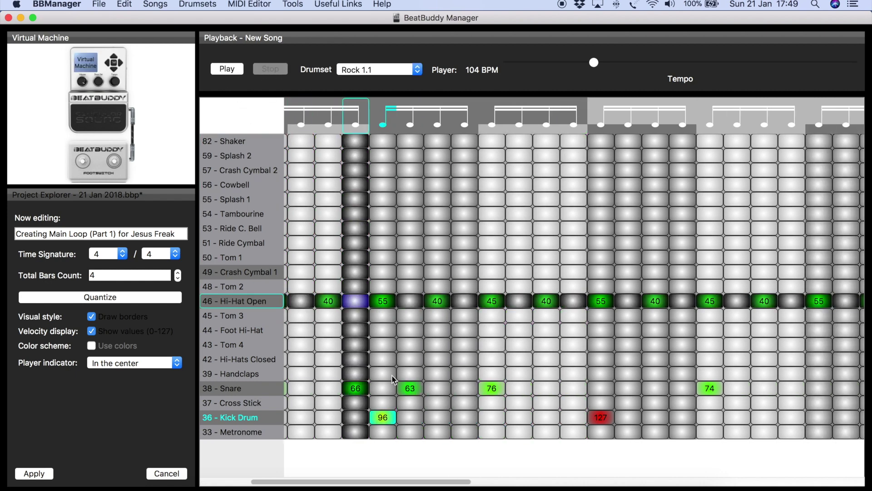
- Replace the kick on beat 3 of bar 1 with one at velocity 92 on that beat's third sixteenth, and play it back
double_click(383, 417)
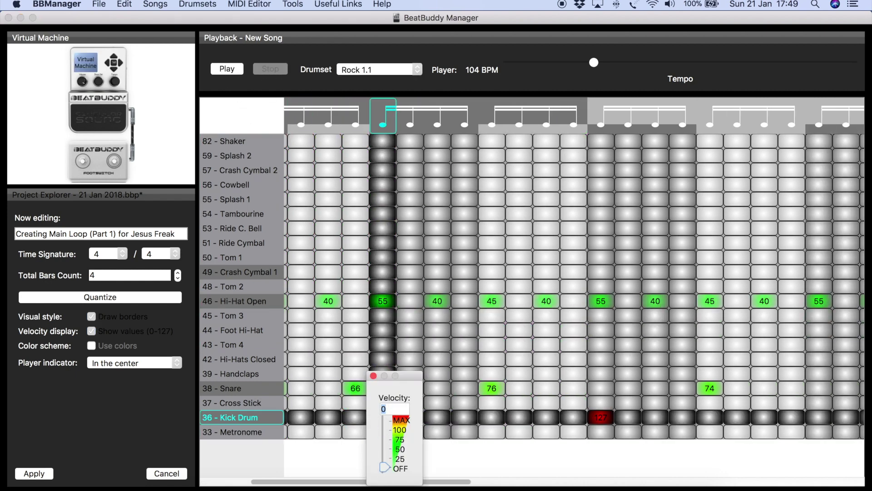
double_click(440, 411)
key(Return)
click(228, 71)
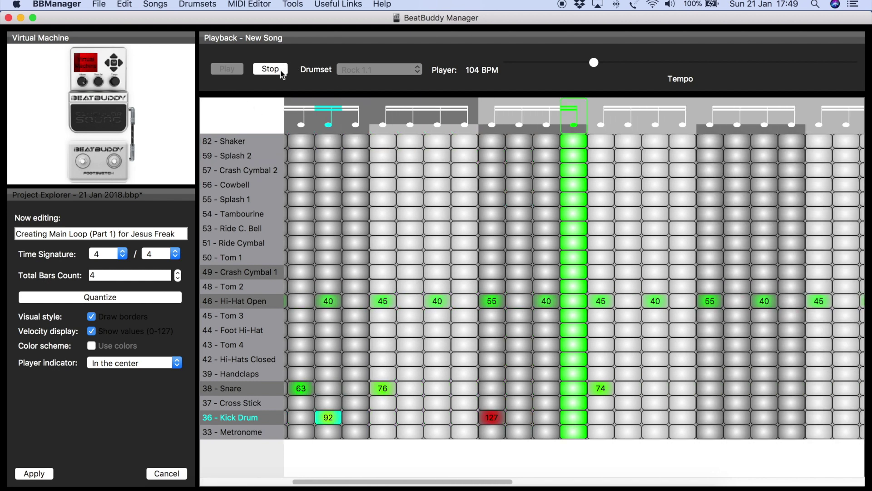
click(271, 69)
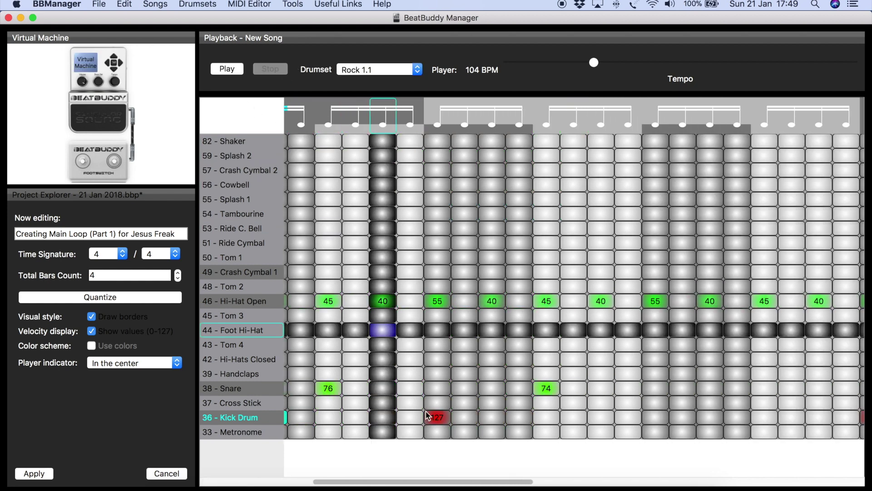
- Try removing the snare note on the second sixteenth of beat 3 in bar 1, and play back the loop
drag(482, 481, 412, 483)
click(420, 388)
click(409, 469)
click(240, 69)
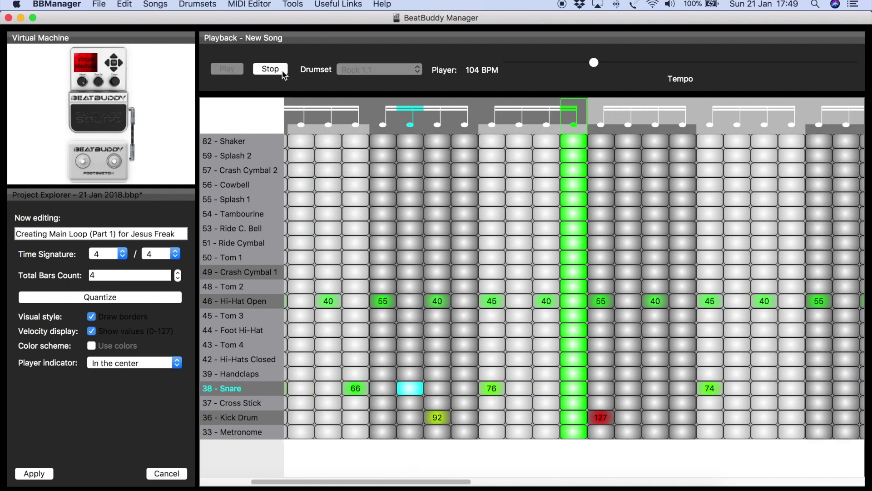
click(280, 69)
- Add a snare note at velocity 59 on the second sixteenth of beat 3 in bar 1 and play back the loop
drag(444, 482, 422, 456)
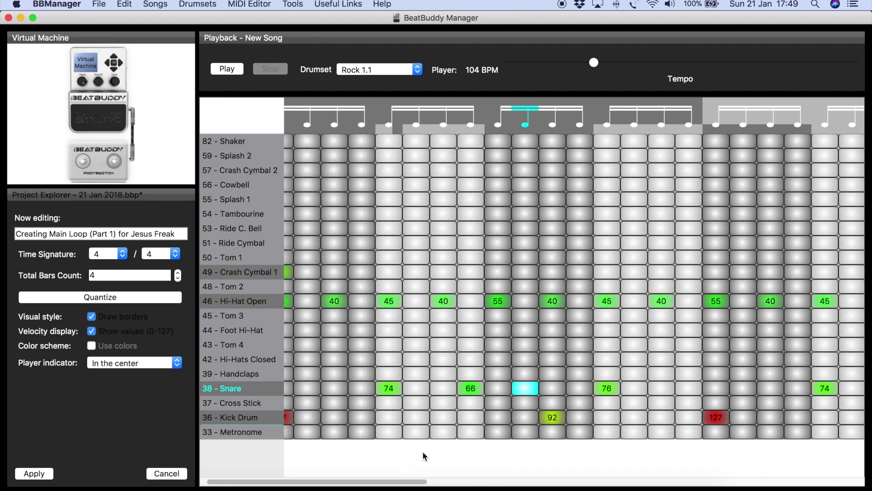
click(523, 388)
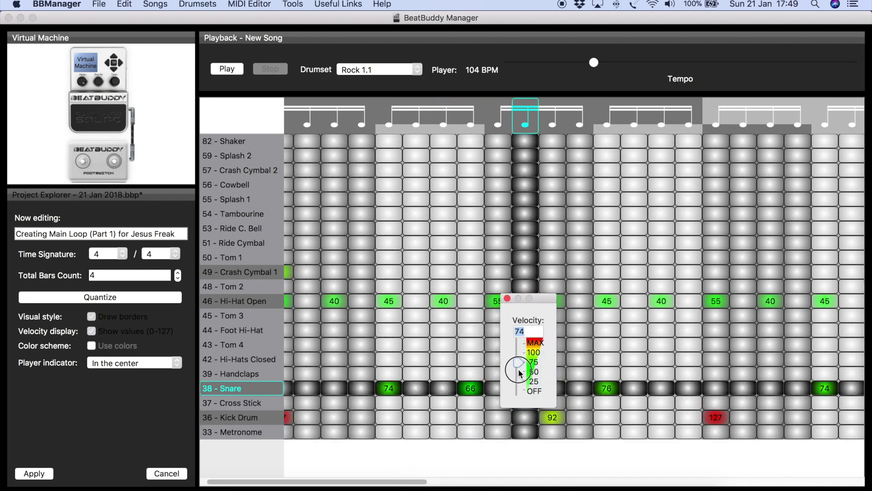
key(Return)
click(227, 69)
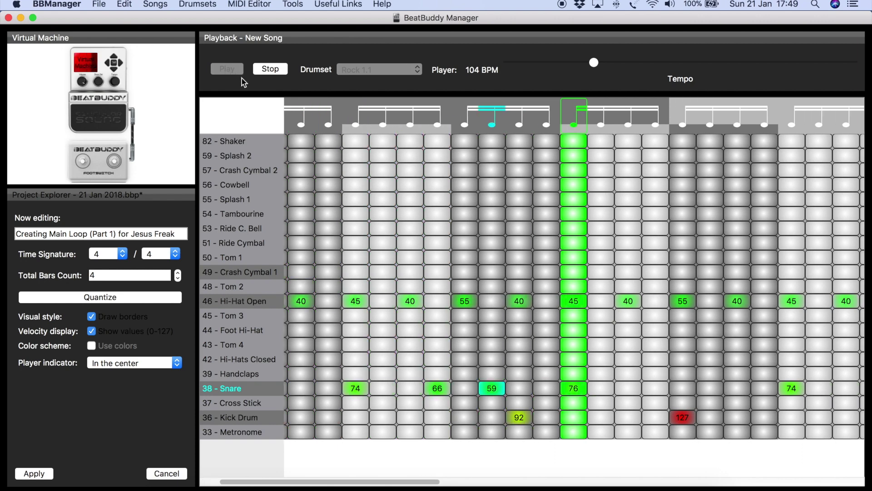
click(257, 68)
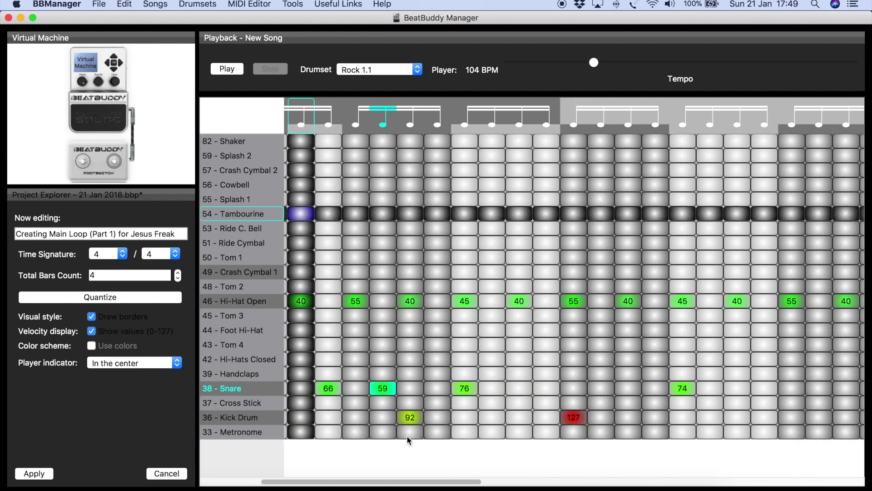
- Add kick drum notes at velocity 89 on the third sixteenth of beat 3 in bars 2 and 3
drag(429, 482, 365, 485)
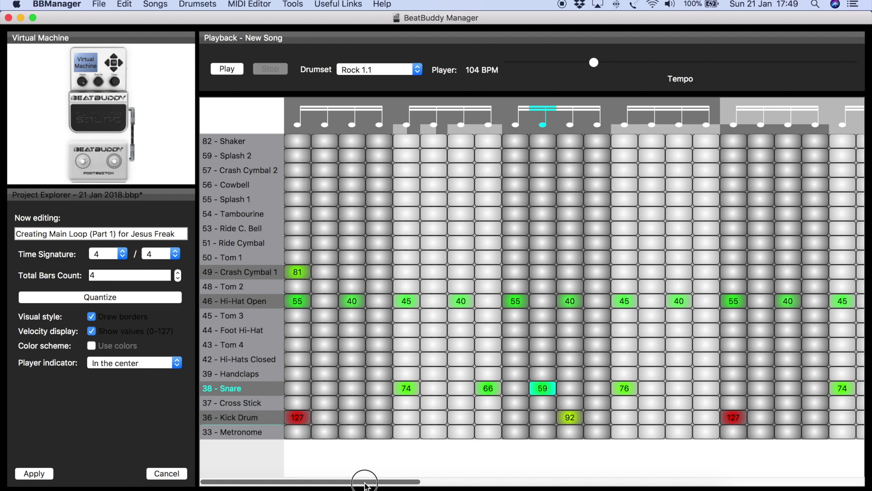
mouse_move(369, 485)
mouse_down()
mouse_move(417, 486)
mouse_move(360, 487)
mouse_up()
drag(364, 487, 530, 489)
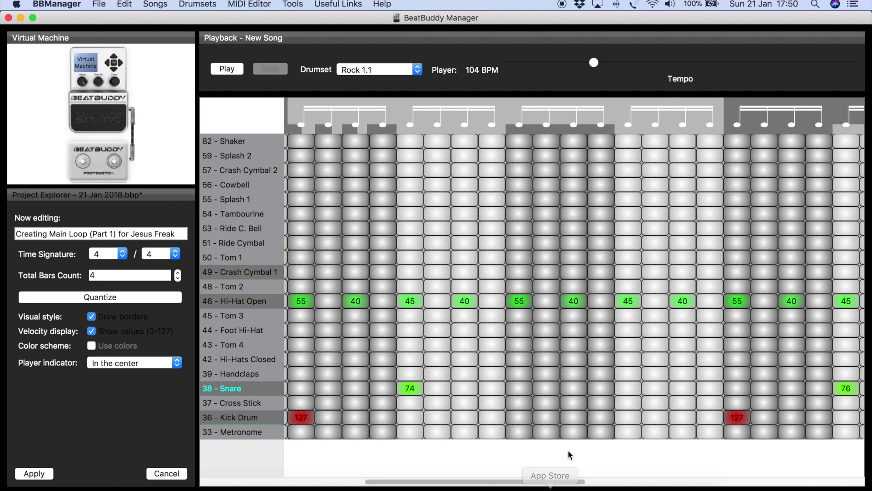
click(574, 419)
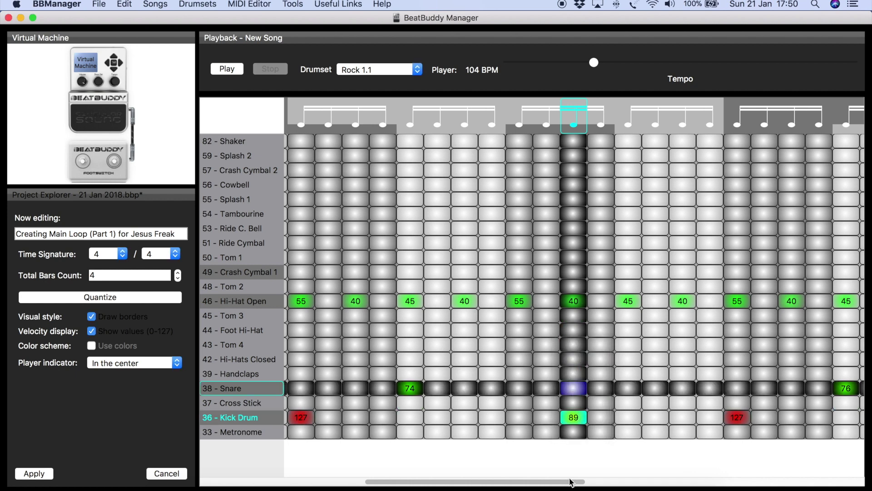
drag(574, 481, 733, 476)
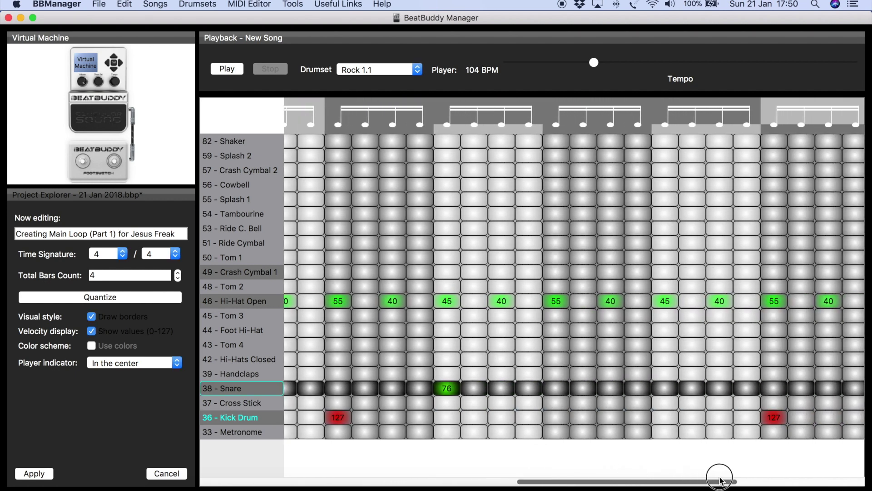
click(611, 417)
drag(612, 411, 611, 399)
- Add a kick drum note at velocity 92 on the third sixteenth of beat 3 in bar 4
drag(622, 480, 769, 473)
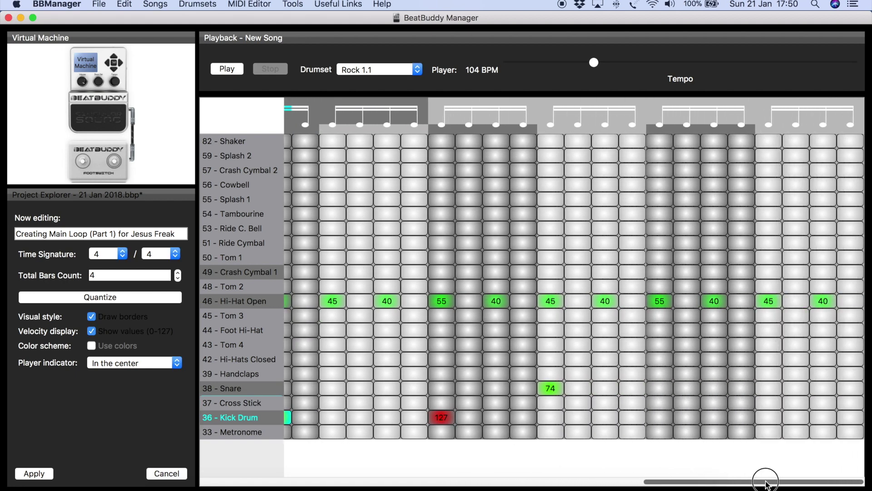
click(707, 418)
drag(706, 408, 705, 396)
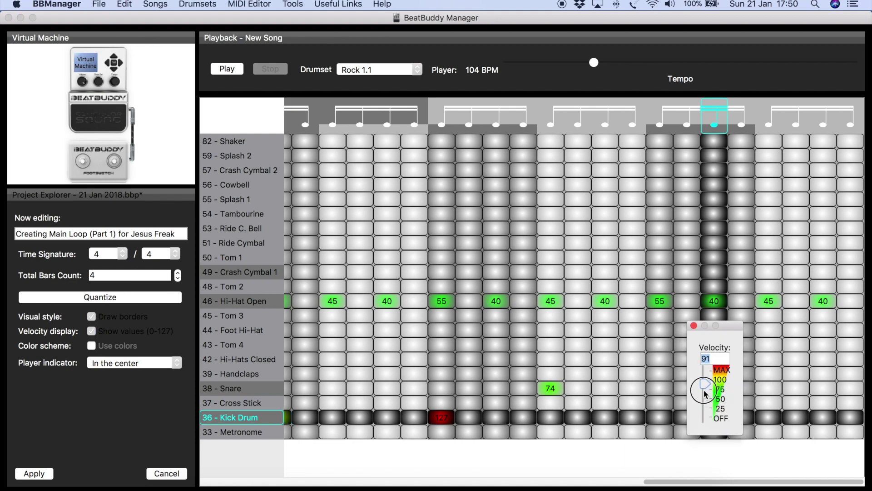
drag(705, 394, 705, 393)
- Add bar 2 snare notes: velocity 64 on beat 2's fourth sixteenth, 63 on beat 3's second sixteenth, and 74 on beat 4
drag(721, 482, 413, 486)
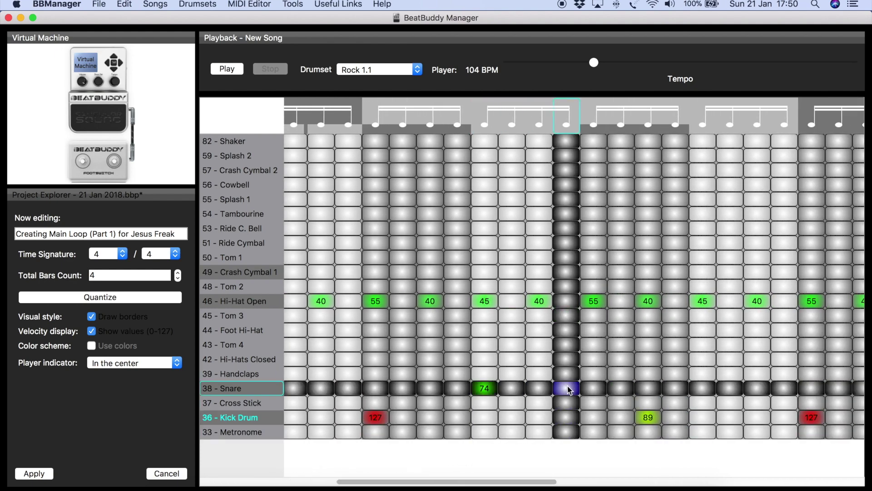
drag(565, 387, 568, 375)
drag(620, 387, 623, 374)
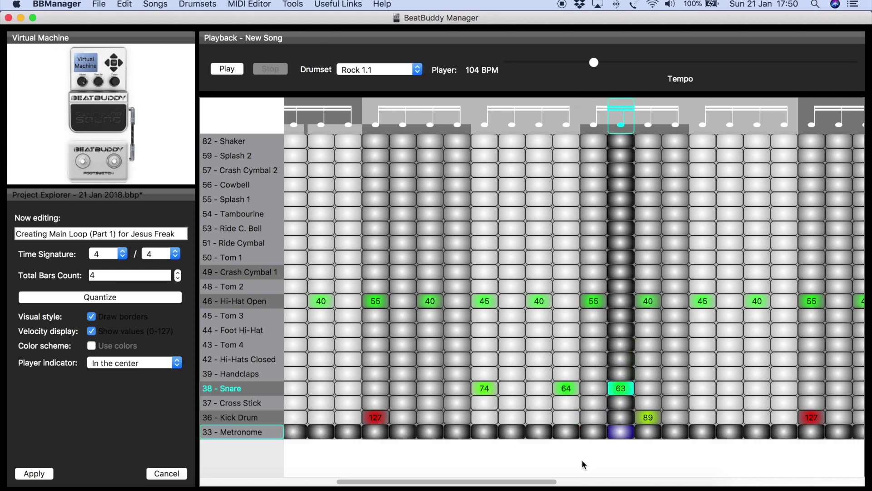
drag(530, 481, 593, 481)
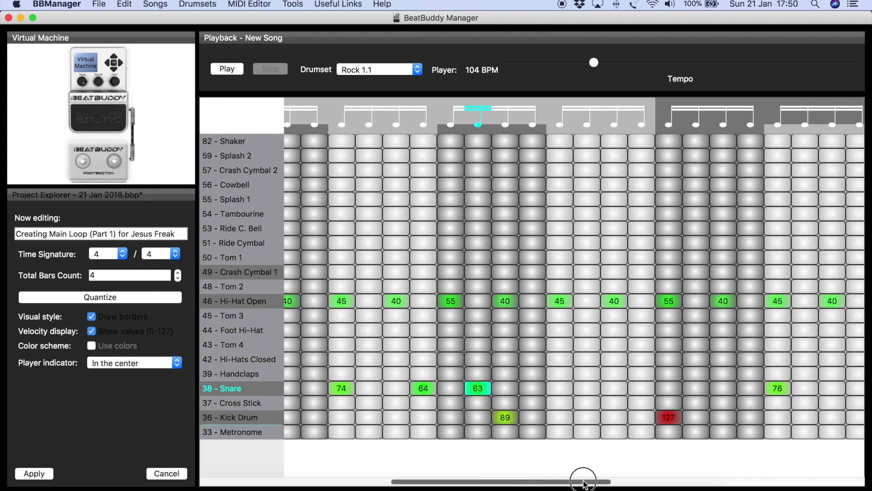
drag(560, 388, 559, 374)
- Add kick drum notes on the third sixteenth of beat 1, at velocity 102 in bar 2 and 96 in bar 4
drag(563, 479, 392, 481)
drag(677, 420, 676, 389)
drag(458, 480, 568, 476)
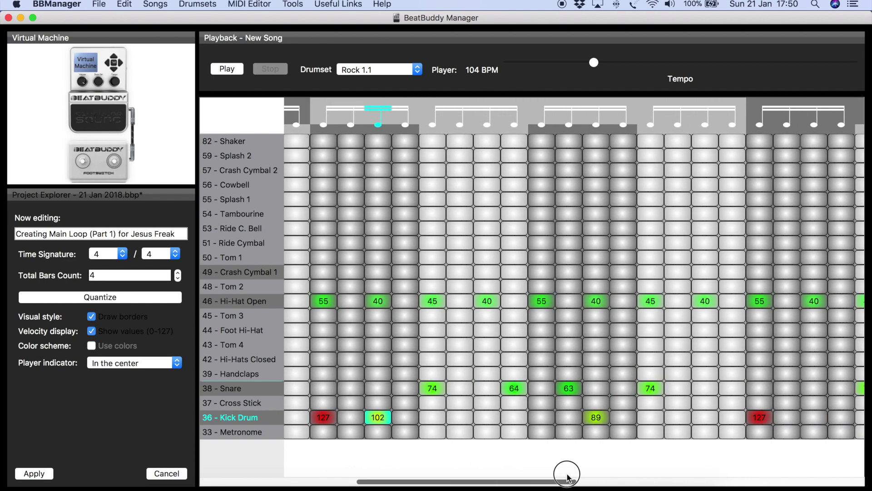
drag(567, 477, 563, 480)
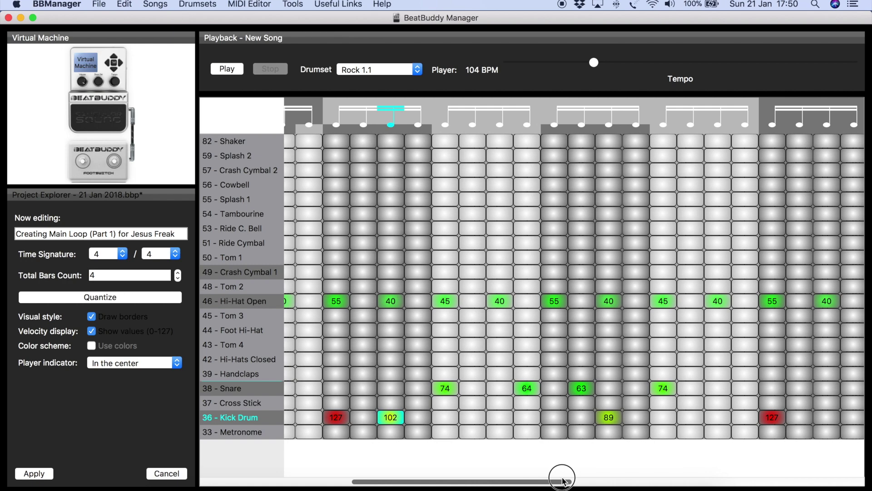
drag(563, 481, 772, 484)
mouse_move(731, 417)
mouse_down()
mouse_move(727, 391)
mouse_move(728, 431)
mouse_up()
- Add bar 3 snare notes: velocity 66 on beat 2's fourth sixteenth, 59 on beat 3's second sixteenth, and 76 on beat 4
drag(721, 484, 655, 484)
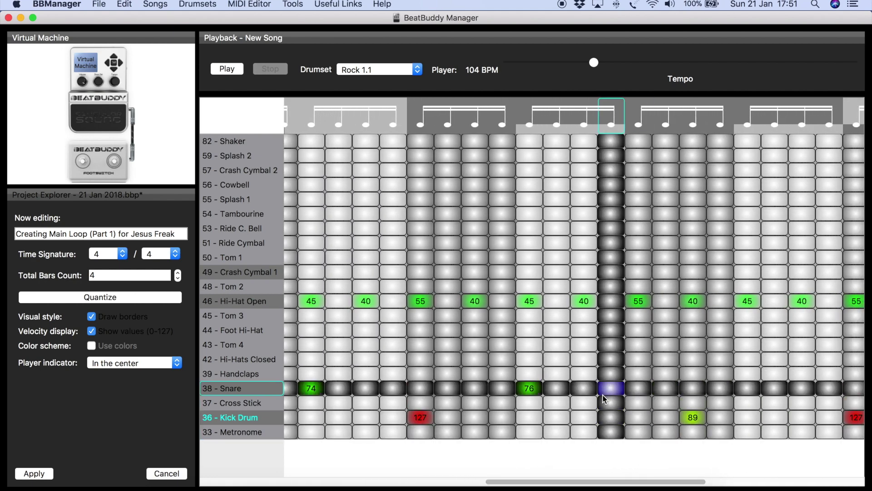
drag(608, 386, 608, 383)
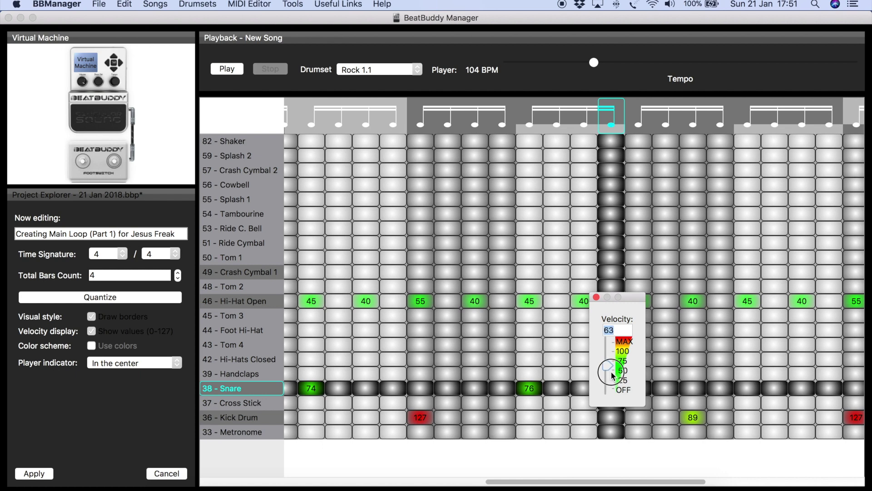
drag(613, 375, 613, 374)
drag(666, 388, 662, 377)
drag(622, 483, 695, 481)
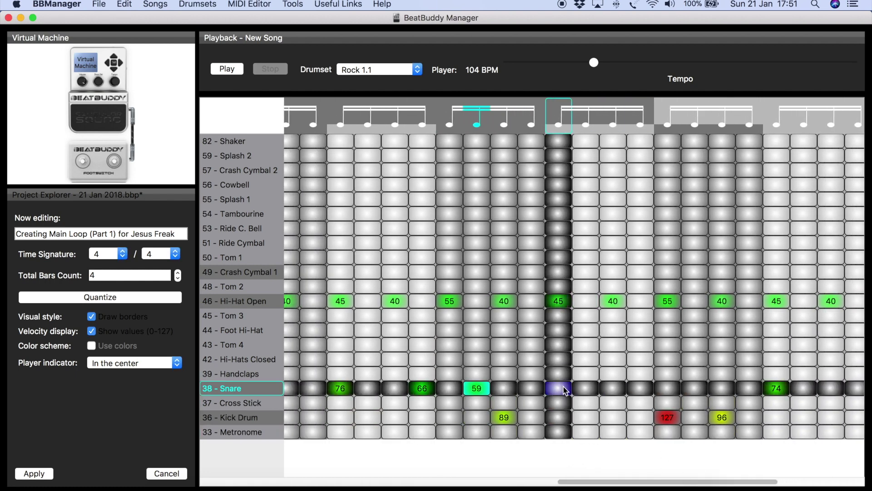
click(558, 388)
drag(565, 369, 565, 366)
- Add bar 4 snare notes: velocity 66 on beat 2's fourth sixteenth, 61 on beat 3's second sixteenth, and 74 on beat 4
drag(630, 482, 717, 482)
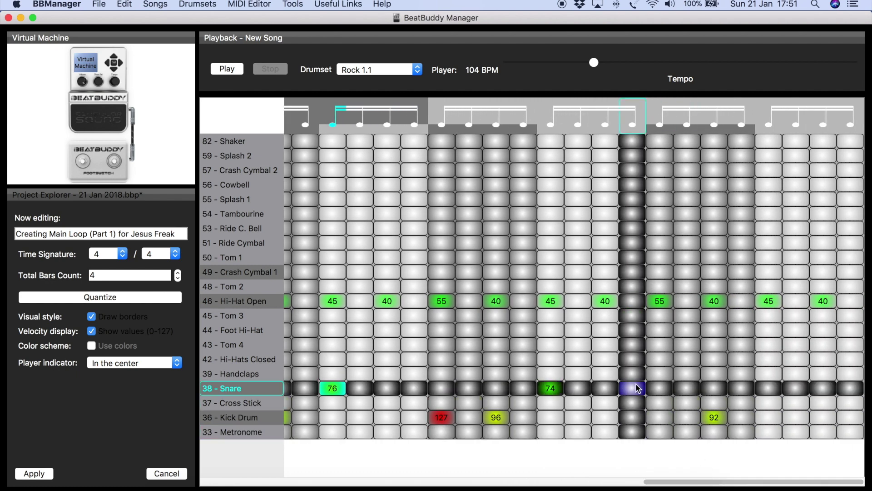
drag(632, 389, 635, 371)
drag(681, 389, 685, 375)
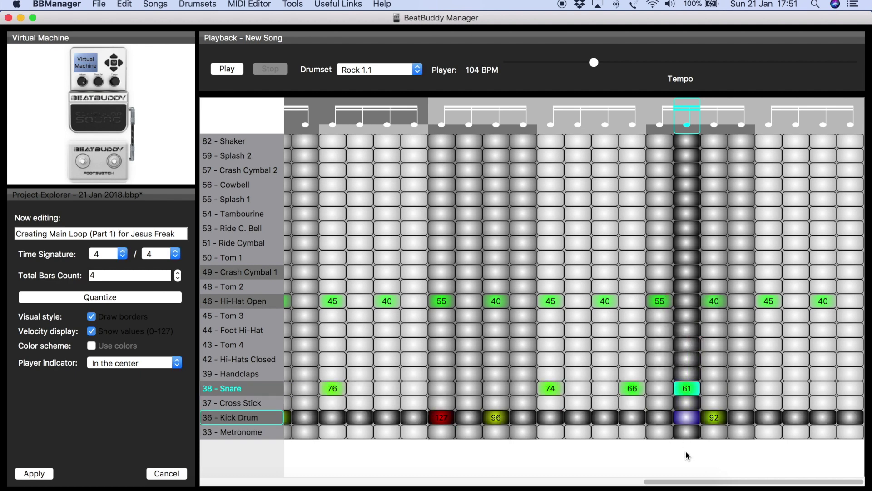
drag(768, 389, 770, 372)
- Add a Crash Cymbal 2 note on beat 1 of bar 3, audition it in the loop, and settle its velocity at 76
drag(721, 484, 517, 484)
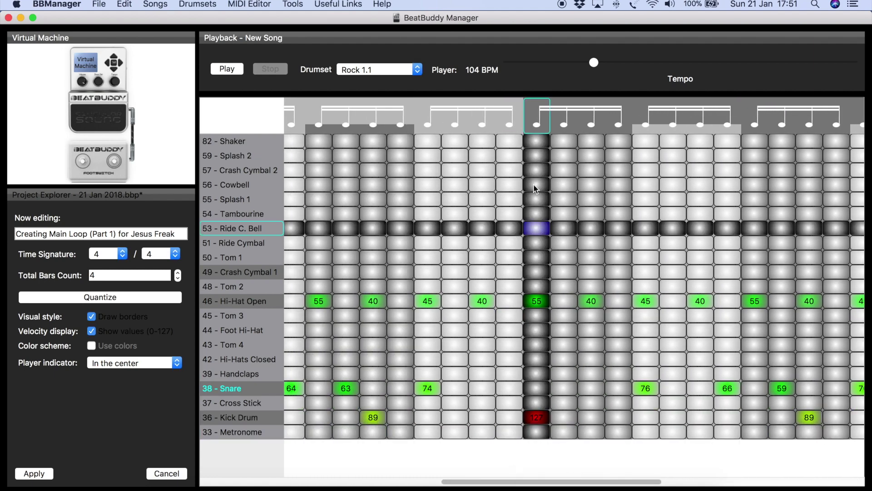
click(535, 170)
mouse_move(535, 170)
mouse_down()
mouse_move(536, 157)
mouse_move(537, 164)
mouse_up()
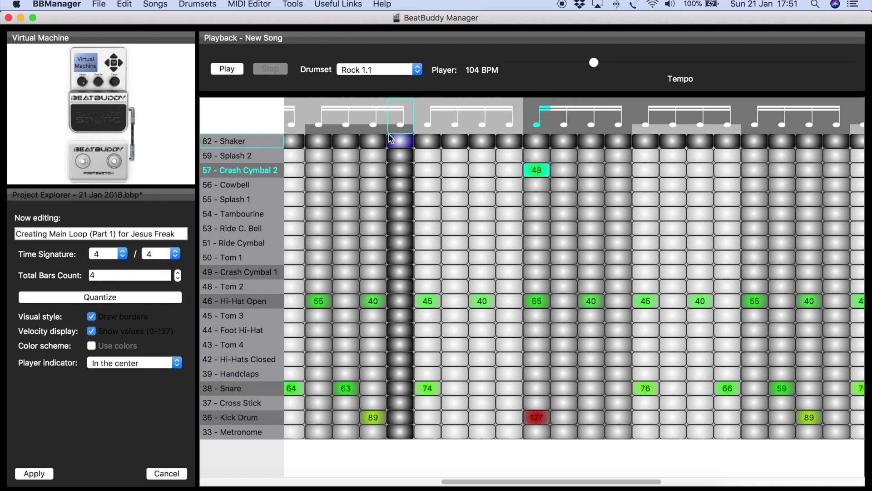
click(235, 69)
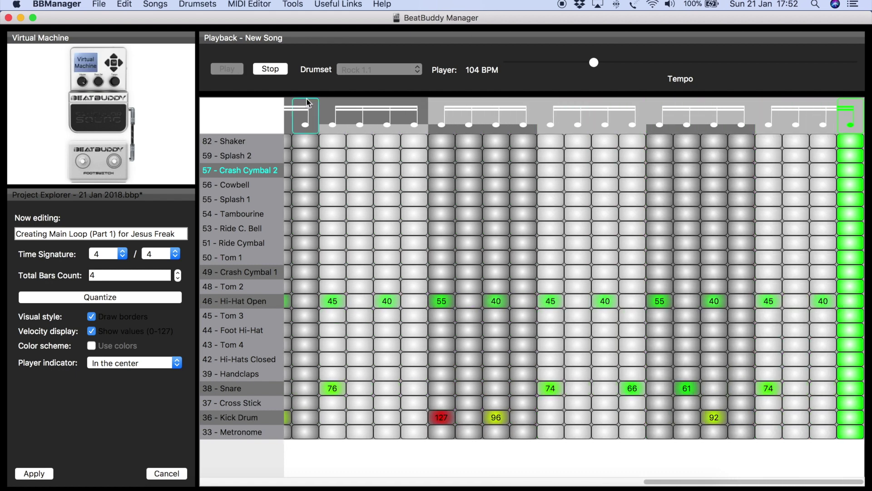
click(264, 71)
drag(671, 483, 465, 479)
drag(516, 174, 517, 164)
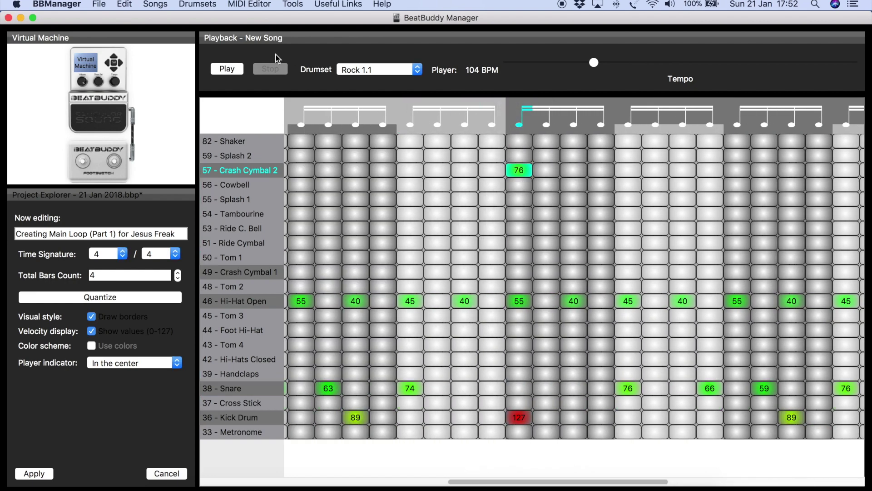
- Add a snare note at velocity 56 on the second sixteenth of beat 4 in bar 4
drag(537, 482, 815, 482)
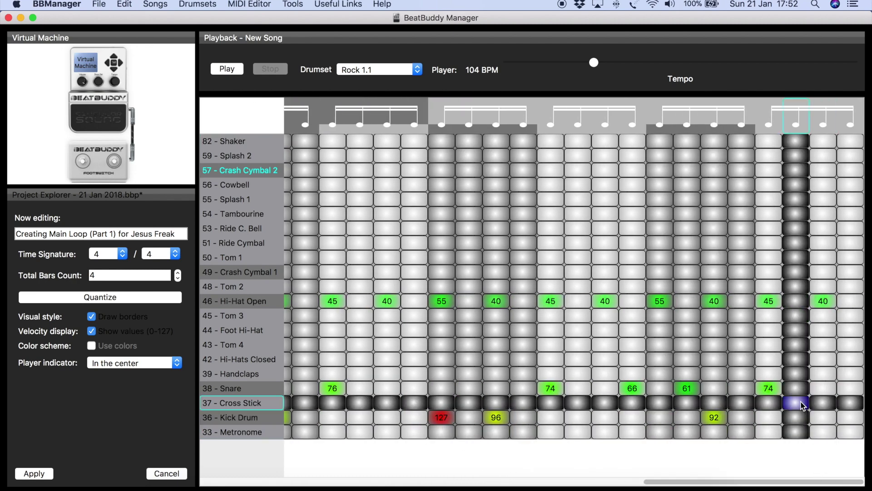
drag(791, 393, 791, 378)
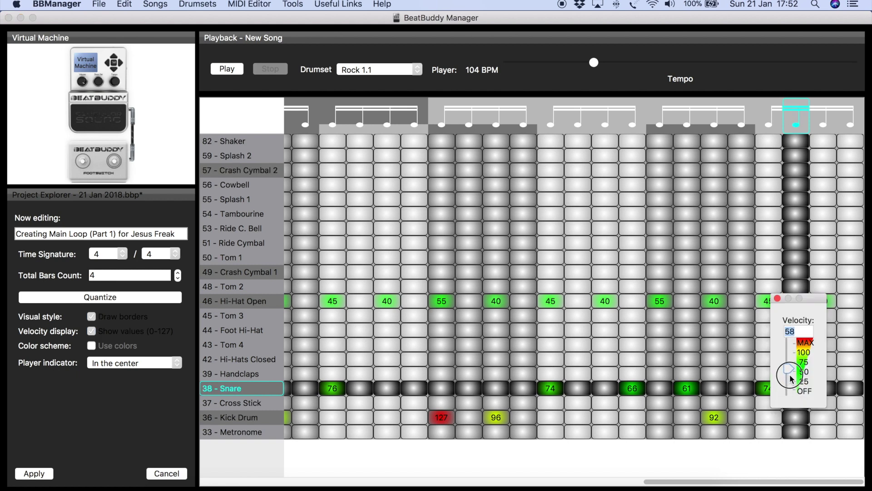
drag(791, 378, 796, 370)
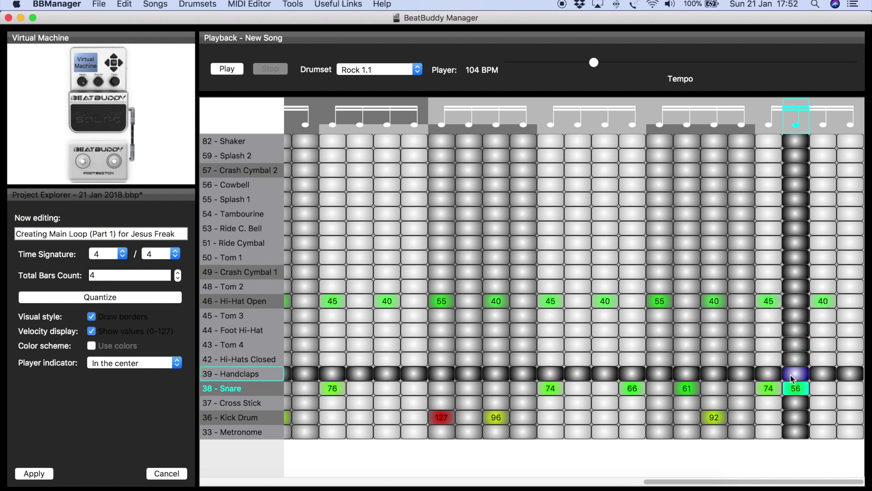
- In bar 4, beat 4, replace the third sixteenth's open hi-hat with Tom 2 at velocity 54 and add Tom 3 at velocity 43 on the fourth
drag(822, 301, 822, 389)
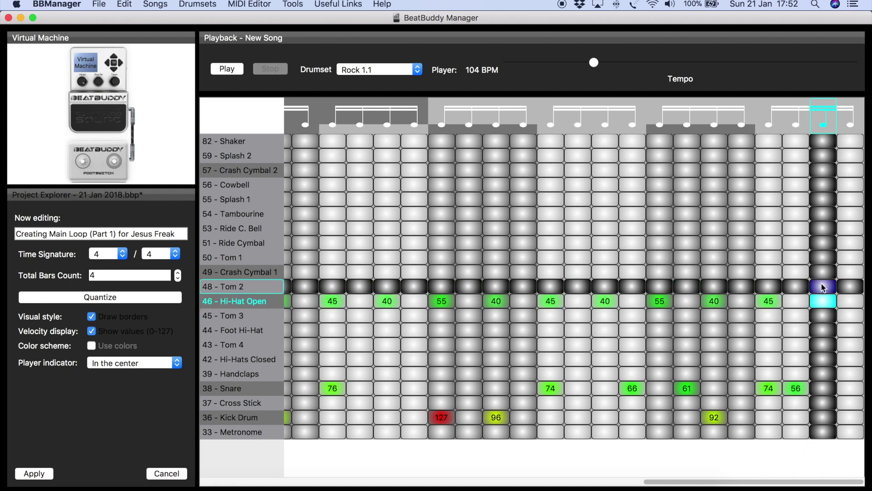
drag(822, 287, 822, 276)
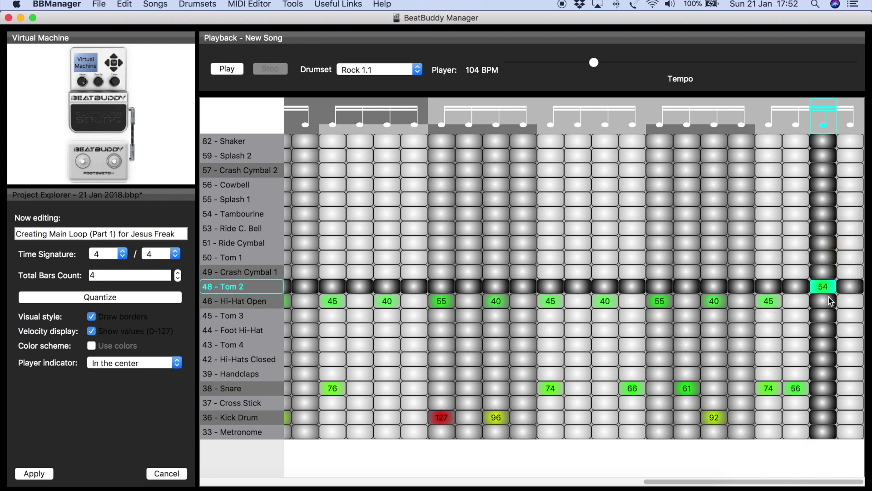
click(847, 315)
drag(846, 315, 851, 309)
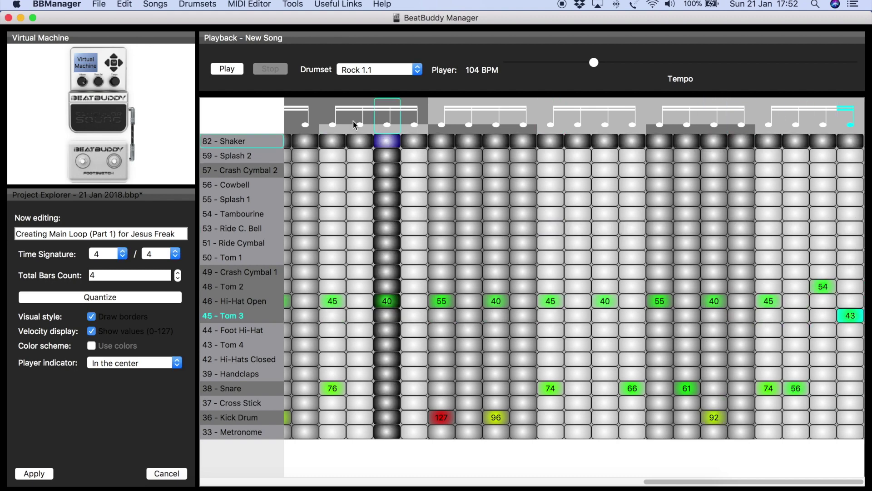
- Play back the finished four-bar loop and apply the edits to the song's main loop
click(227, 68)
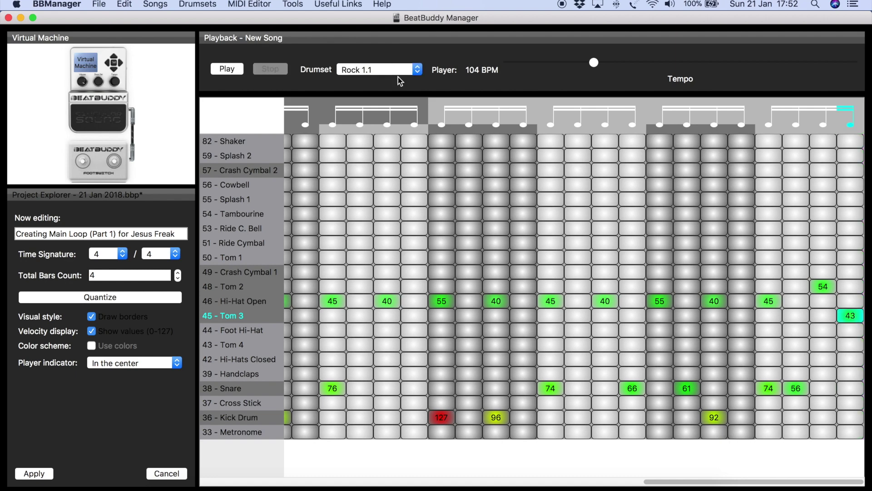
drag(713, 481, 249, 473)
click(44, 472)
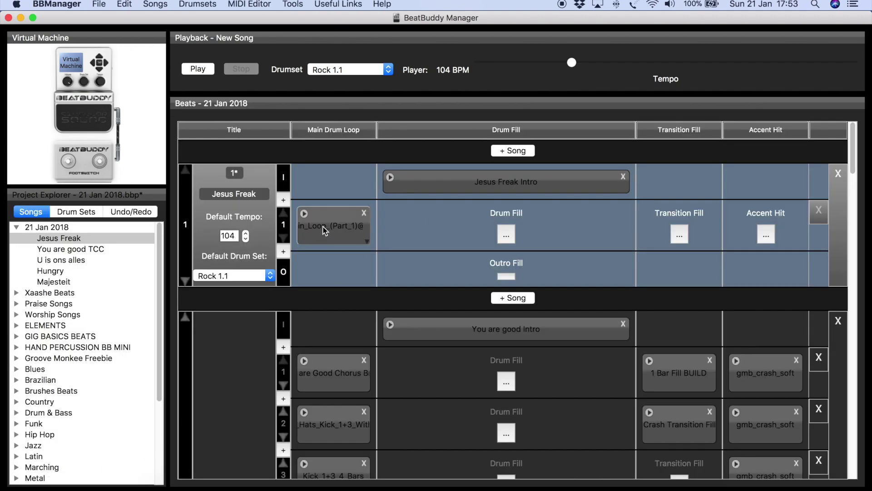
- Export the Jesus Freak main drum loop to the midi_sources folder as Jesus Freak Part 1.mid
right_click(300, 237)
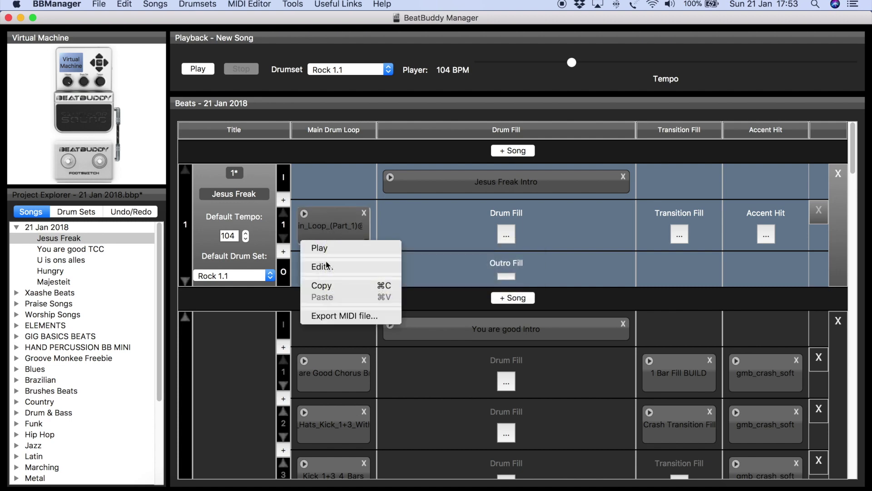
click(334, 322)
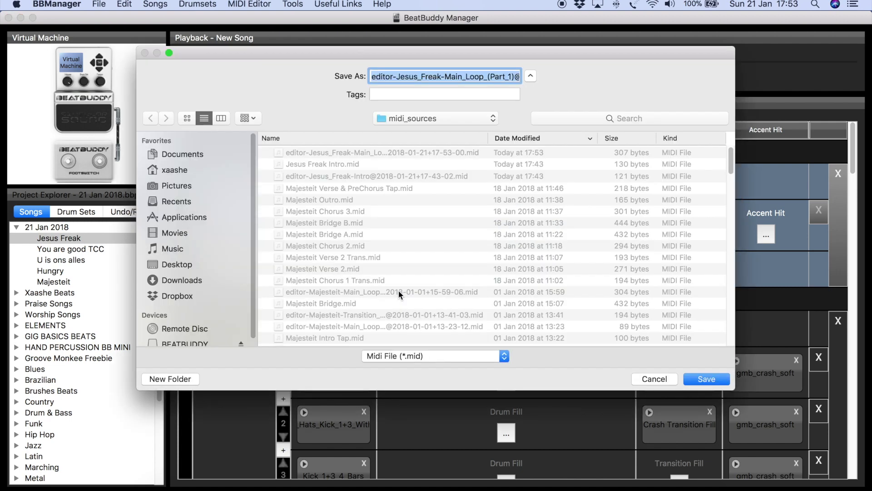
text(Jesus Freak Part 1.mid)
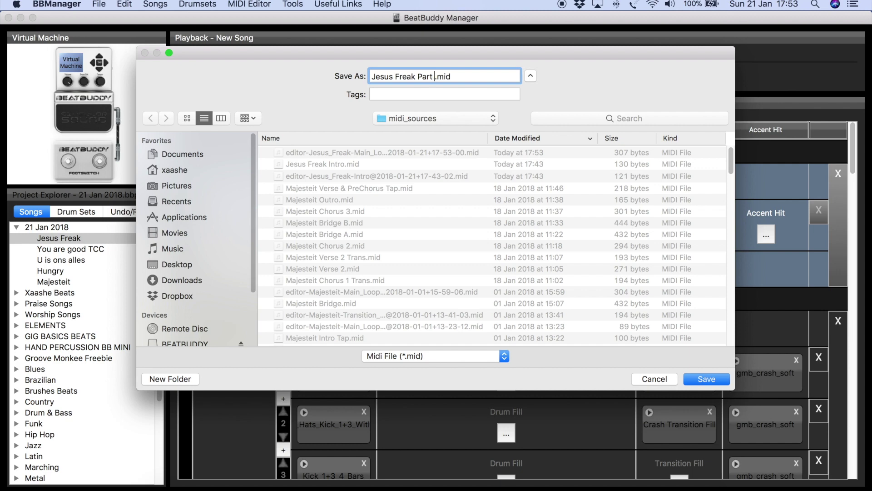
click(706, 380)
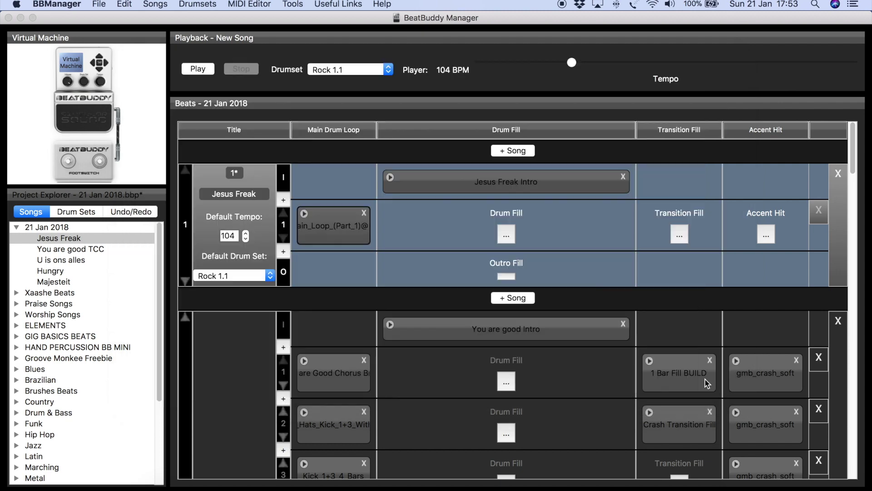
- Replace the Jesus Freak main drum loop with the file Jesus Freak Part 1.mid
click(329, 225)
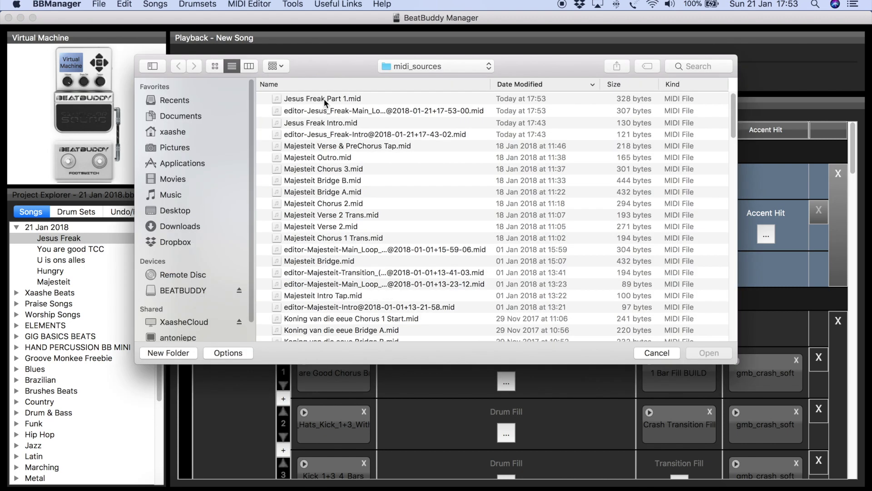
click(325, 100)
click(707, 353)
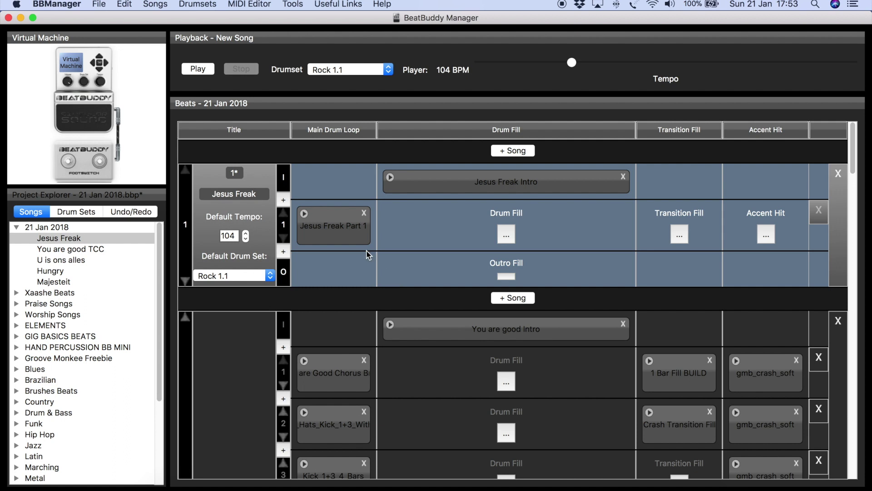
- Start the Jesus Freak song on the virtual pedal, saving its changes for playback
click(97, 127)
click(524, 268)
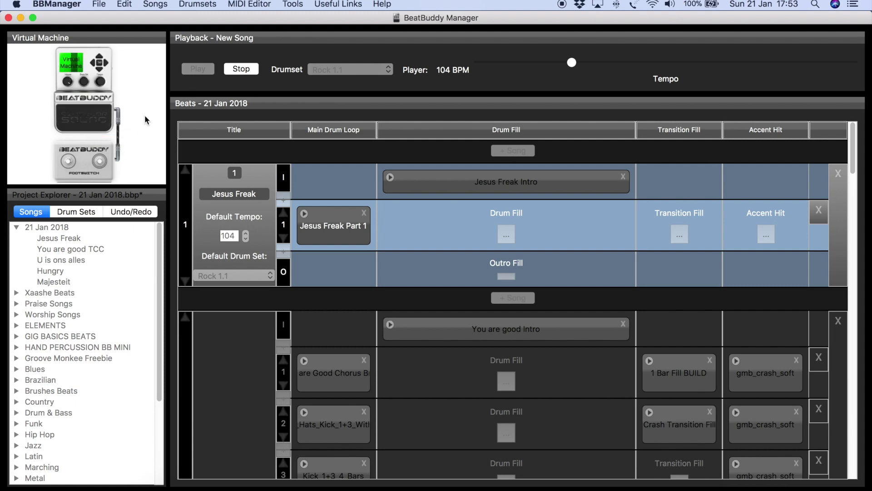
- Stop the song's playback and copy the Jesus Freak Part 1 main drum loop into the same part's transition fill
click(253, 69)
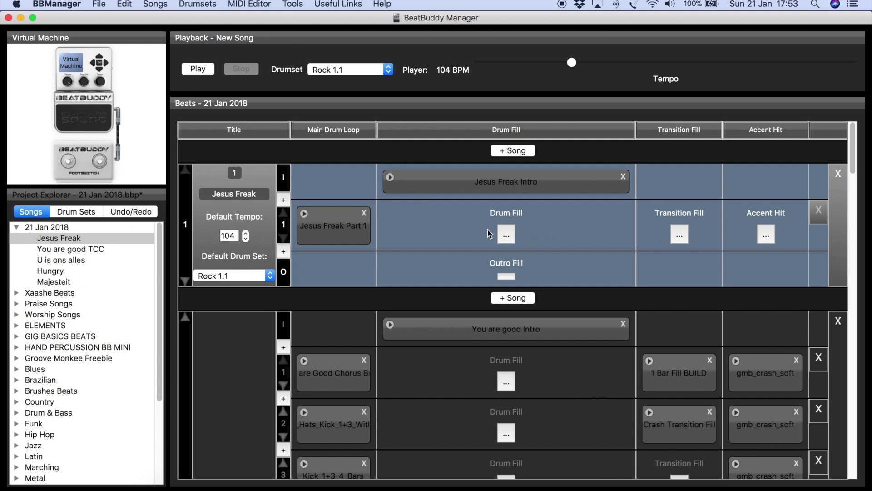
click(342, 229)
click(656, 353)
drag(676, 240, 675, 241)
- Export the Jesus Freak transition fill to the midi_sources folder as Jesus Freak Part 1 Transition.mid
right_click(665, 234)
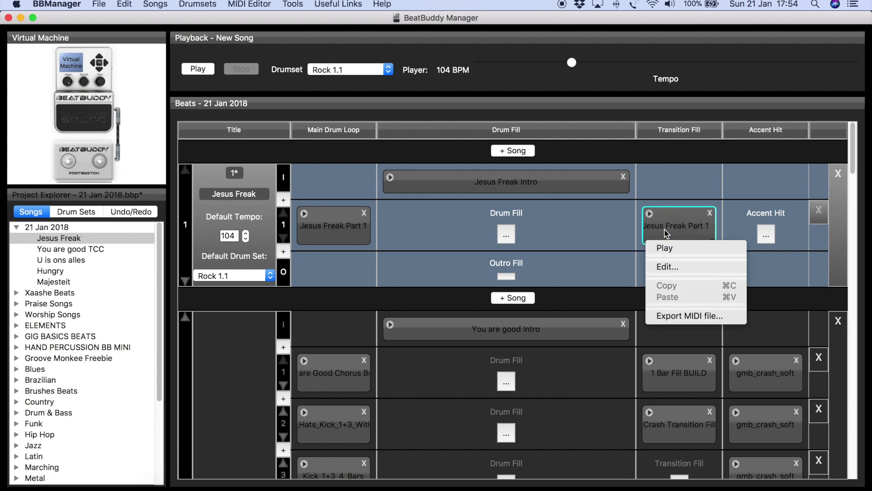
click(681, 316)
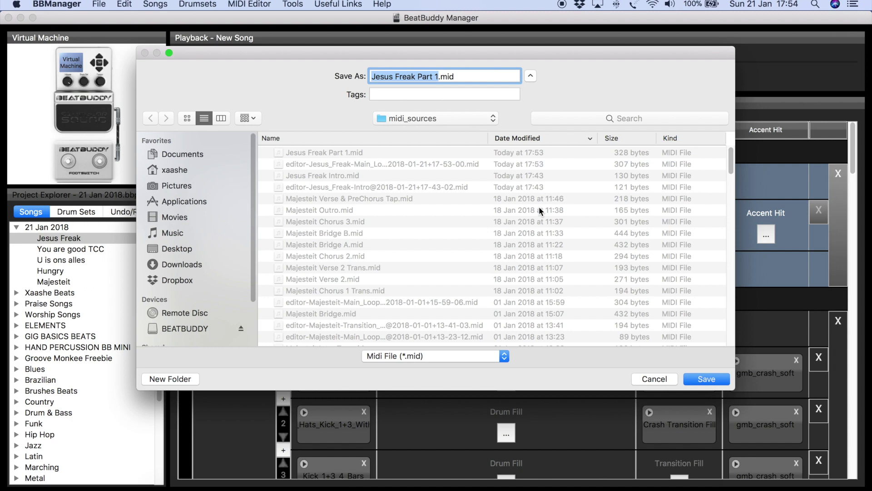
key(Right)
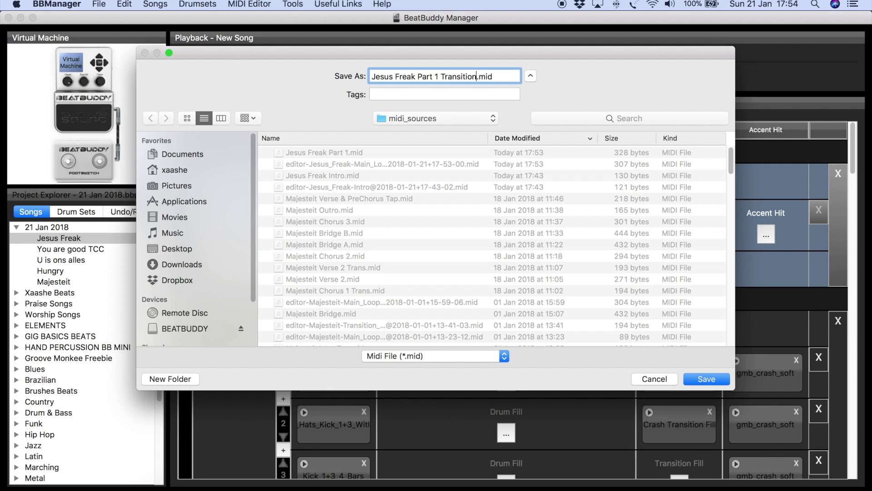
text(Transition)
key(Return)
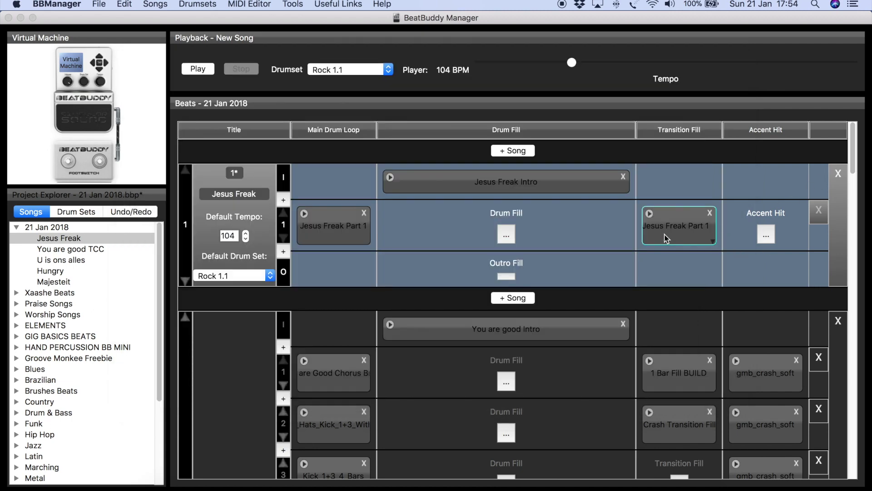
- Replace the Jesus Freak transition fill with the file Jesus Freak Part 1 Transition.mid
double_click(665, 233)
click(384, 97)
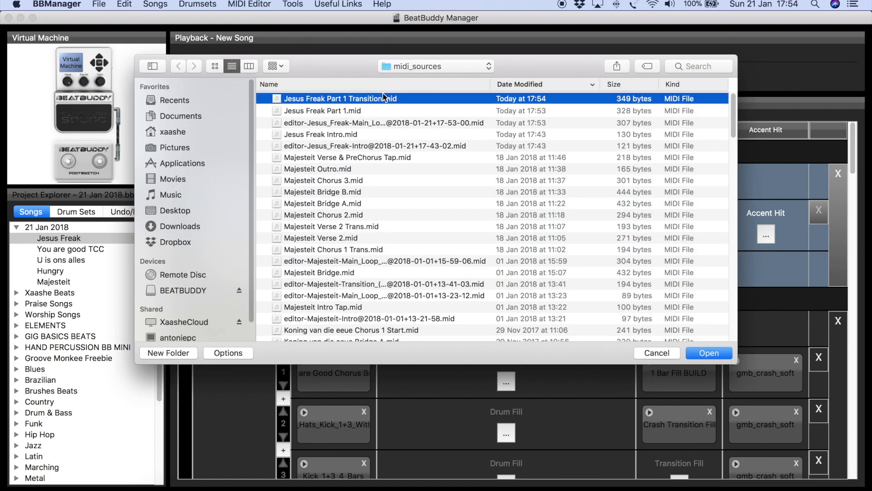
click(703, 353)
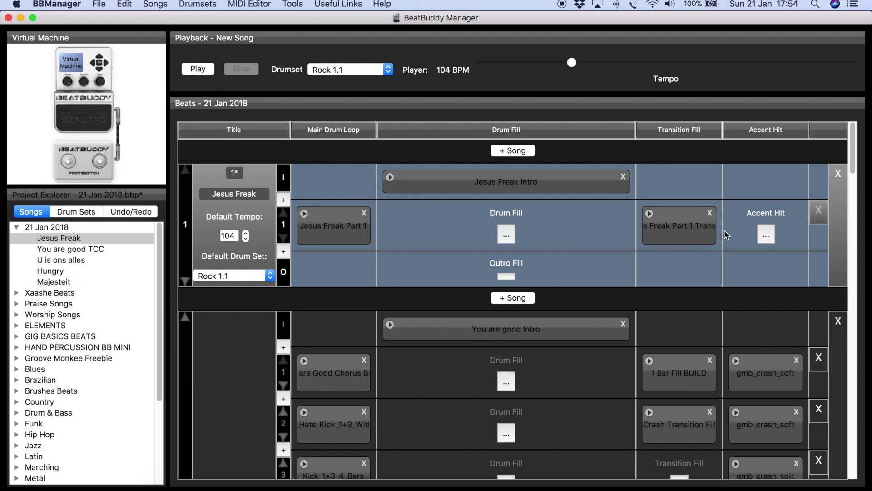
- Open the Part 1 transition fill for editing and remove all notes from its fourth bar
right_click(684, 232)
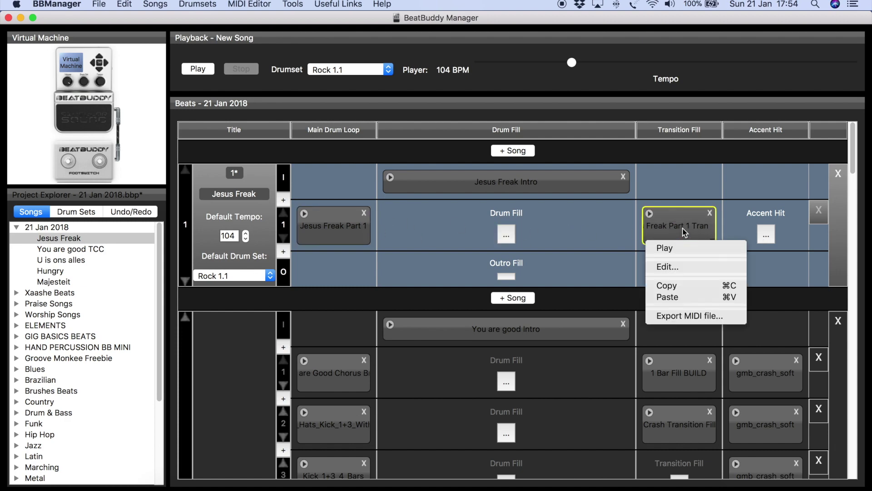
click(681, 262)
drag(401, 479, 863, 481)
click(850, 315)
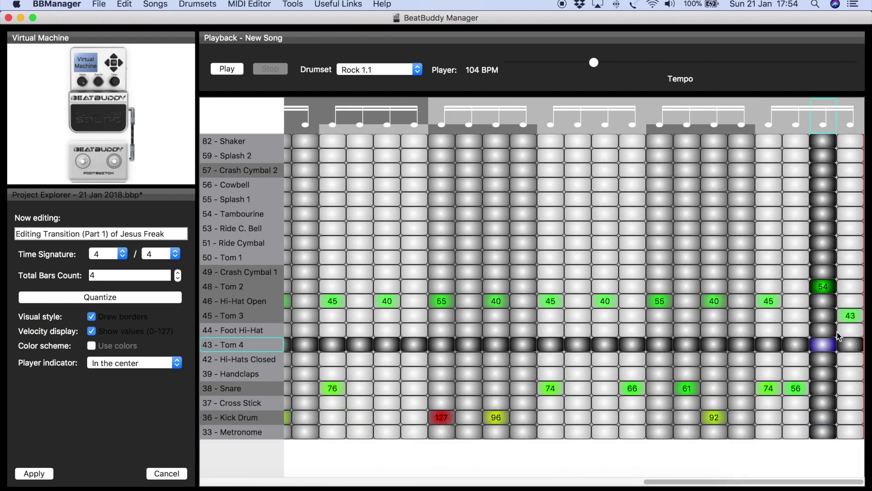
drag(851, 318, 850, 345)
drag(768, 301, 768, 328)
drag(769, 388, 771, 460)
drag(796, 388, 774, 450)
drag(714, 417, 713, 472)
drag(686, 388, 684, 468)
drag(714, 300, 714, 340)
drag(660, 300, 661, 353)
drag(641, 384, 627, 468)
drag(551, 388, 540, 463)
drag(555, 300, 552, 325)
drag(605, 301, 605, 325)
drag(496, 417, 499, 441)
drag(442, 418, 449, 474)
drag(496, 417, 500, 462)
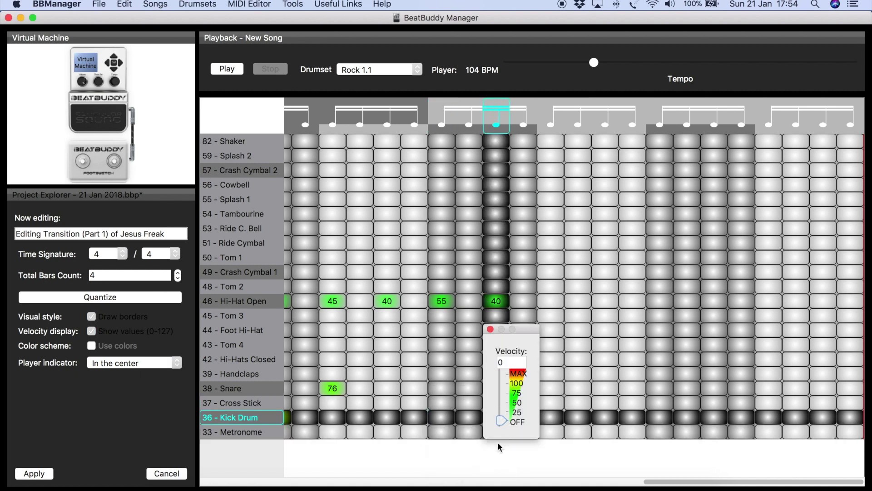
drag(496, 301, 494, 401)
drag(441, 300, 442, 459)
- Remove all hi-hat, snare, kick and crash cymbal notes from the third bar of the transition fill
drag(660, 485, 527, 483)
drag(735, 301, 704, 358)
drag(681, 301, 672, 454)
drag(626, 416, 628, 468)
drag(599, 388, 593, 447)
drag(626, 301, 627, 431)
drag(544, 387, 541, 439)
drag(572, 300, 553, 401)
drag(517, 301, 462, 434)
drag(462, 301, 459, 401)
drag(600, 480, 489, 480)
drag(700, 301, 699, 328)
drag(645, 417, 644, 470)
drag(639, 358, 641, 359)
drag(646, 300, 619, 421)
drag(650, 175, 615, 331)
- Reduce the transition fill's total bars count to 2
drag(576, 482, 406, 482)
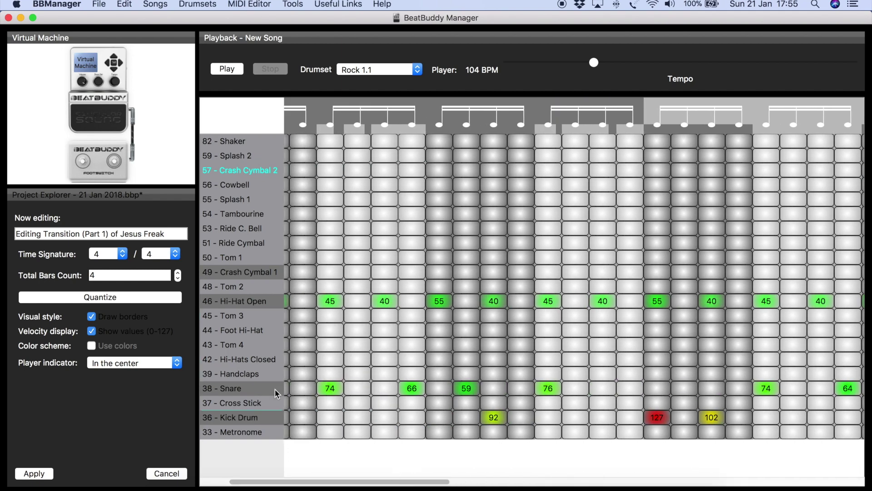
click(177, 278)
click(178, 278)
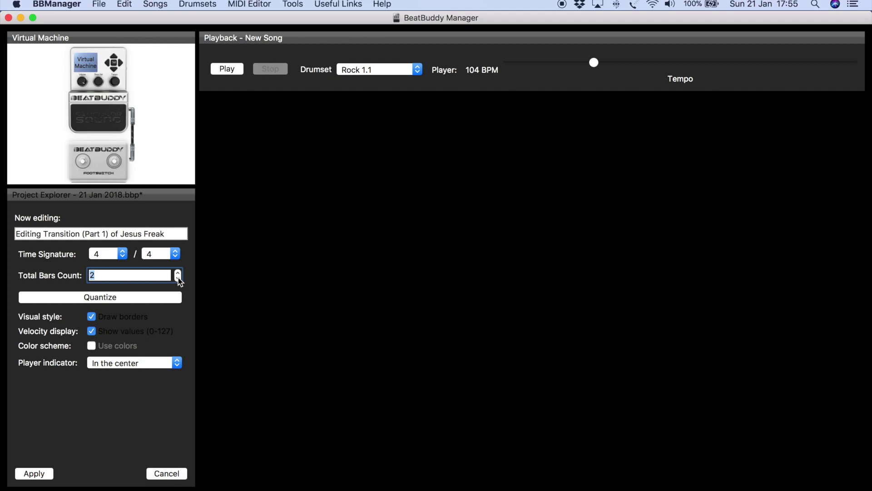
- Remove all hi-hat, snare and kick notes from the second bar of the transition fill
drag(599, 481, 865, 482)
drag(823, 301, 763, 431)
drag(714, 417, 699, 460)
drag(687, 388, 689, 459)
drag(769, 301, 746, 385)
drag(714, 301, 707, 377)
drag(714, 417, 715, 473)
drag(632, 388, 630, 407)
click(605, 306)
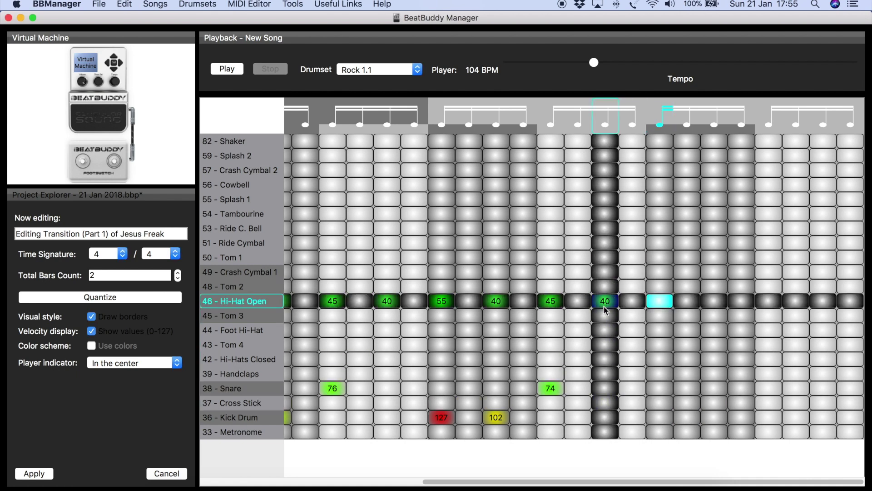
drag(550, 300, 547, 345)
drag(550, 388, 544, 450)
drag(496, 417, 496, 464)
drag(496, 301, 496, 436)
drag(441, 417, 446, 420)
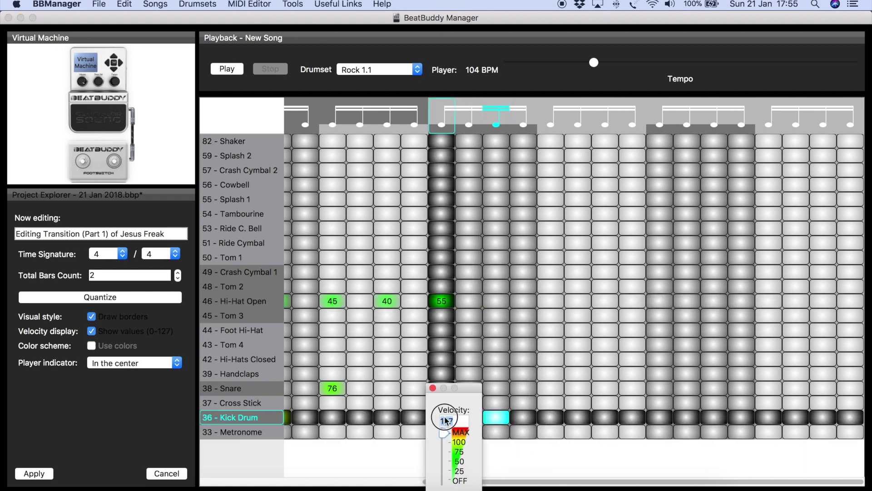
drag(446, 481, 446, 480)
drag(444, 301, 461, 445)
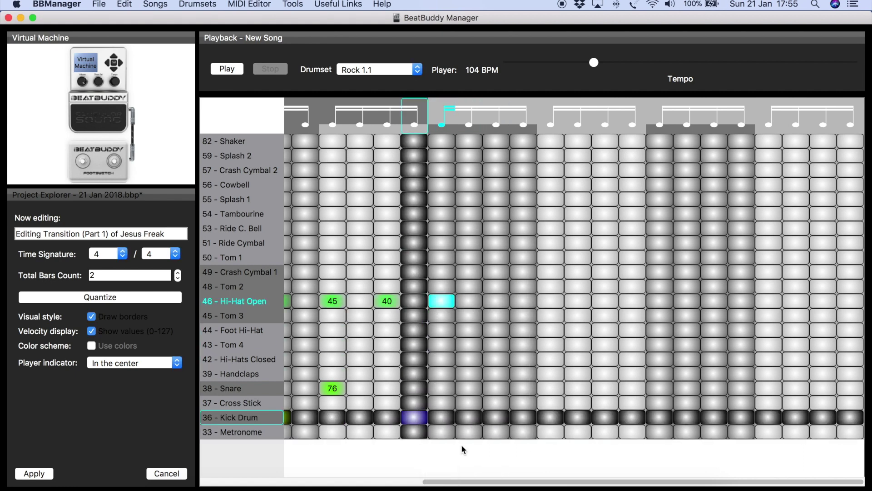
drag(545, 485, 317, 467)
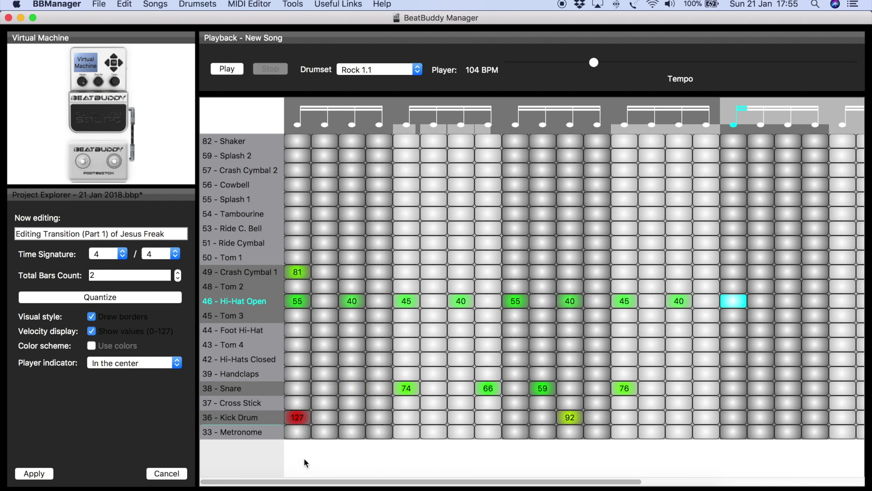
- Set the transition fill's total bars count to 1 and play back the remaining bar
click(178, 279)
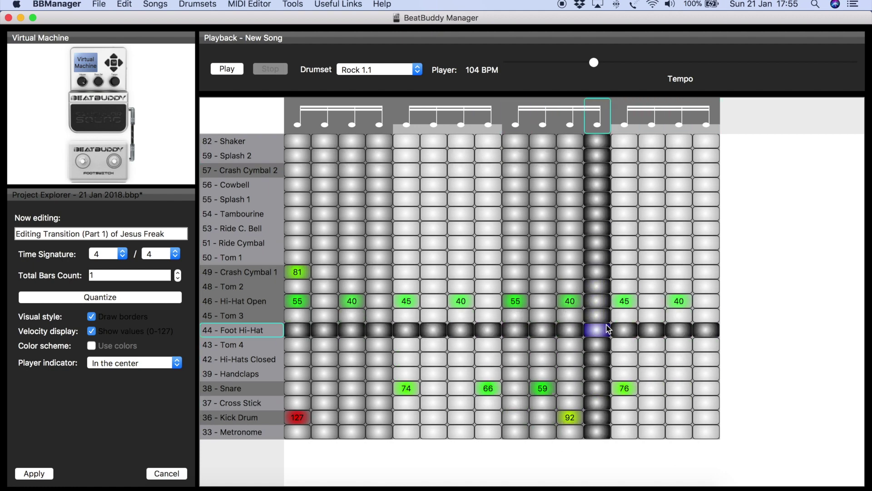
click(239, 68)
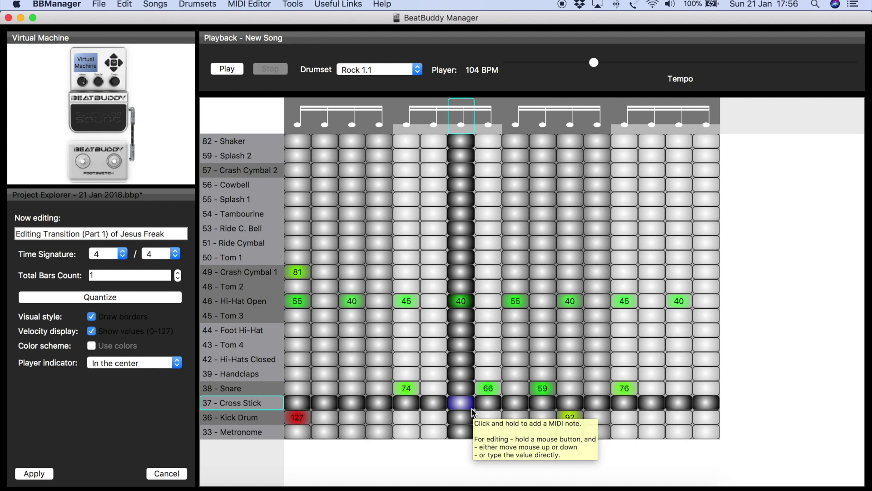
- Split the last sixteenth step of beat 1 in two and try a kick drum note of velocity 97 on its second half
click(377, 121)
click(395, 130)
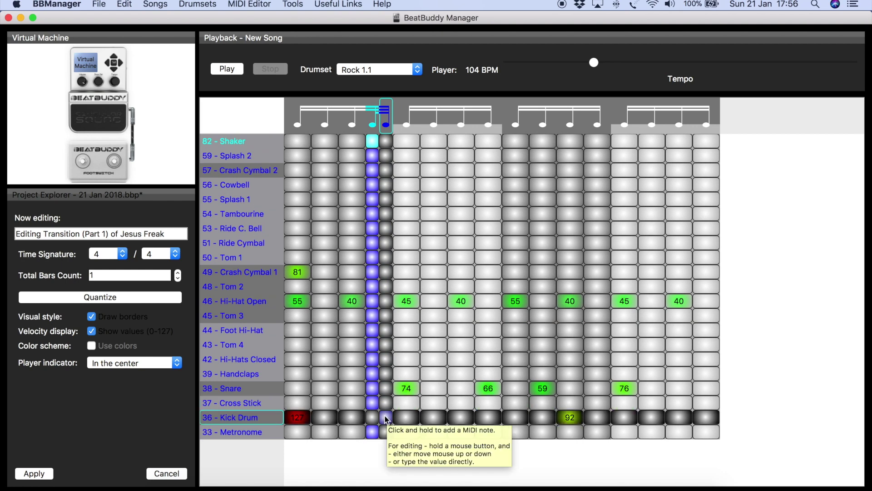
drag(385, 418, 387, 391)
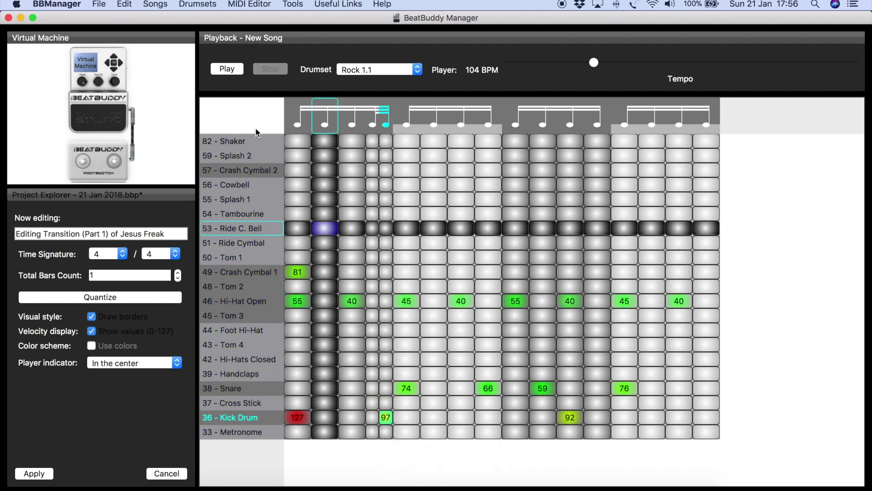
click(222, 71)
click(257, 69)
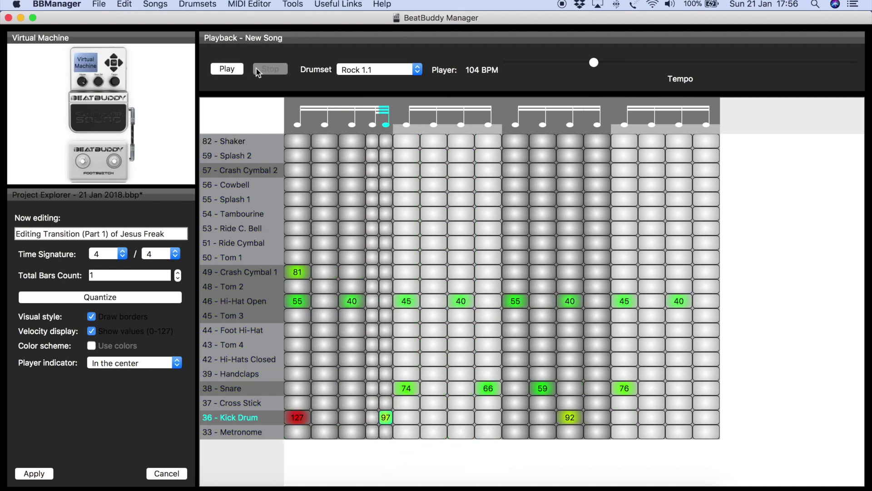
- Put a kick drum note of velocity 86 on the first half of beat 1's split last step instead, and play the bar
drag(385, 417, 371, 392)
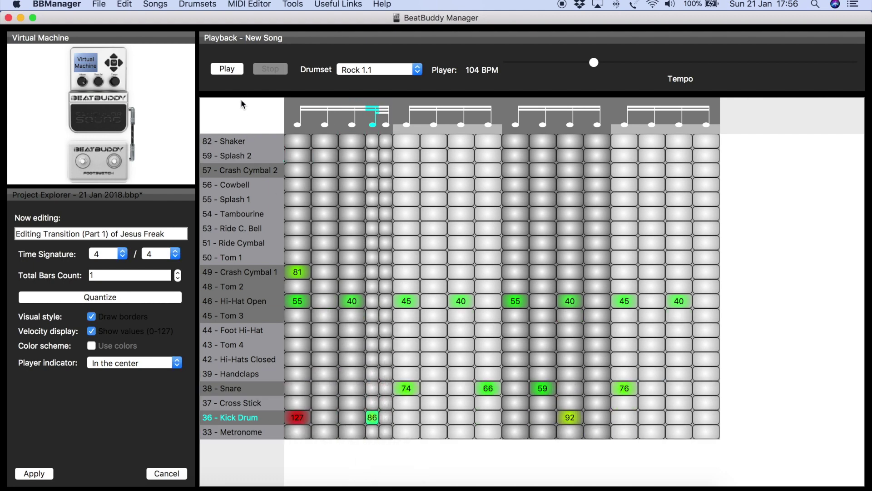
click(234, 70)
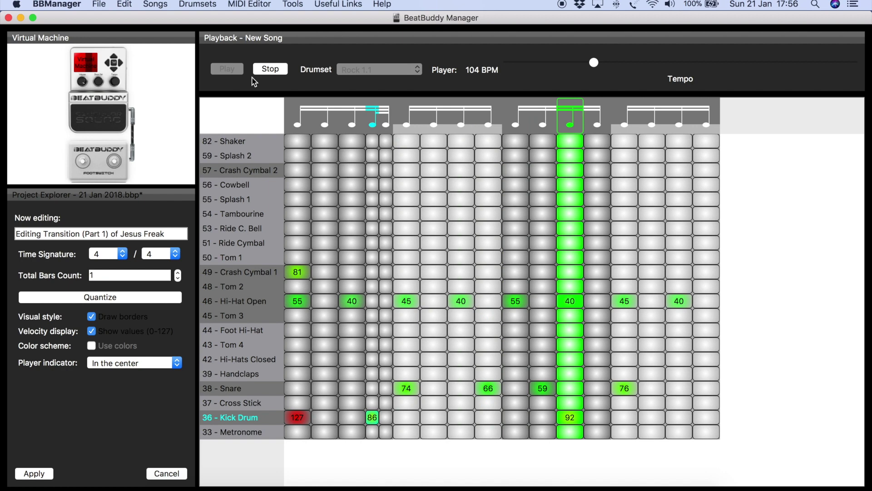
click(266, 72)
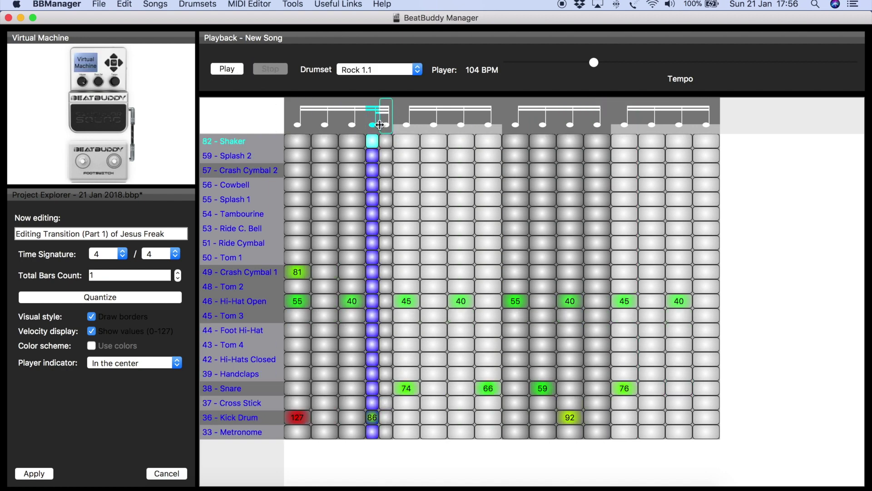
- Merge the two halves of beat 1's split step back into one sixteenth and listen to the transition fill
right_click(377, 128)
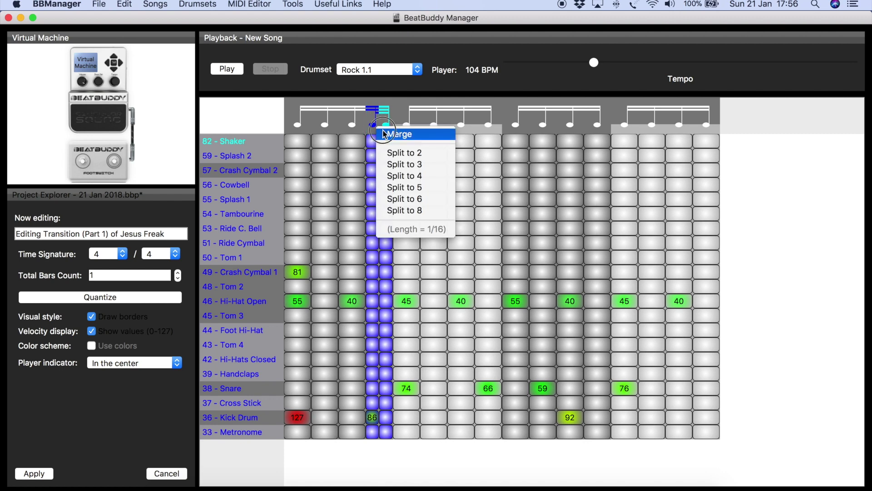
click(383, 133)
click(233, 70)
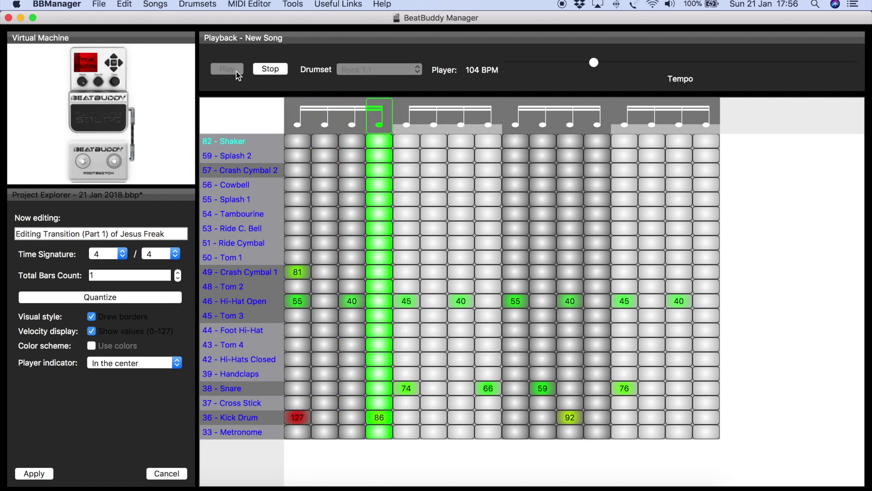
click(270, 68)
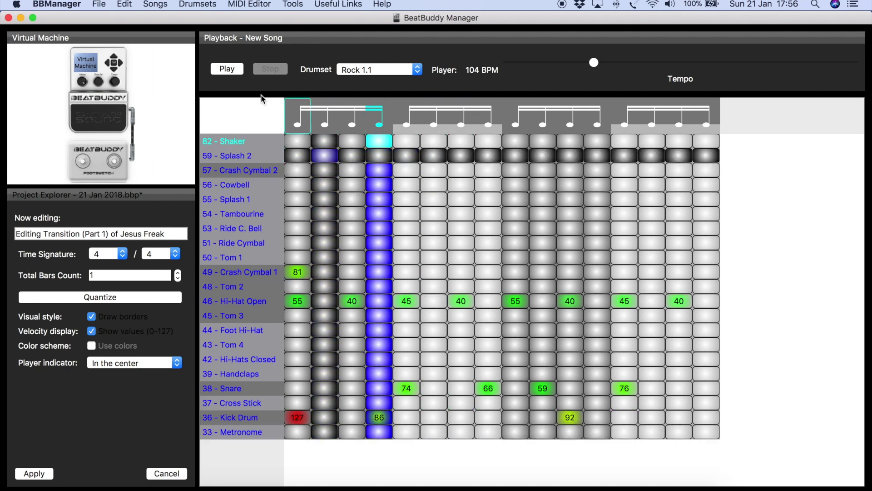
click(234, 70)
click(270, 69)
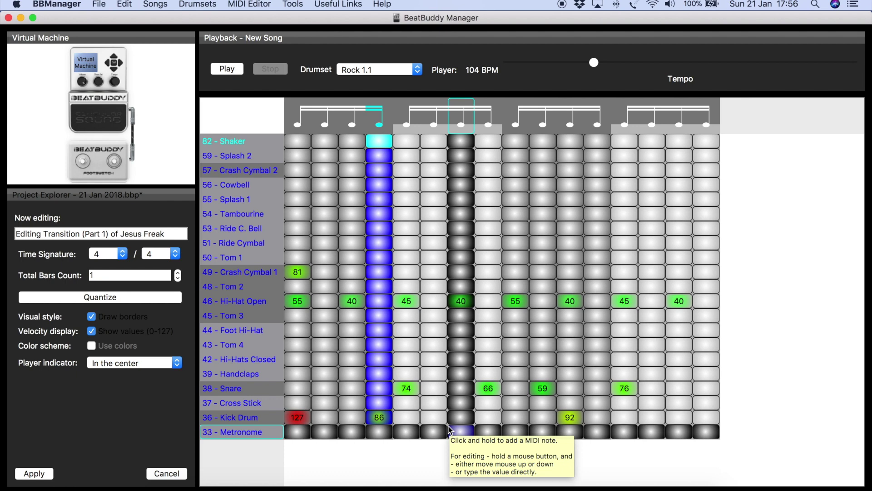
- Remove every note after the third step of beat 2, leaving beats 3 and 4 empty, and play back the fill
click(488, 389)
click(545, 389)
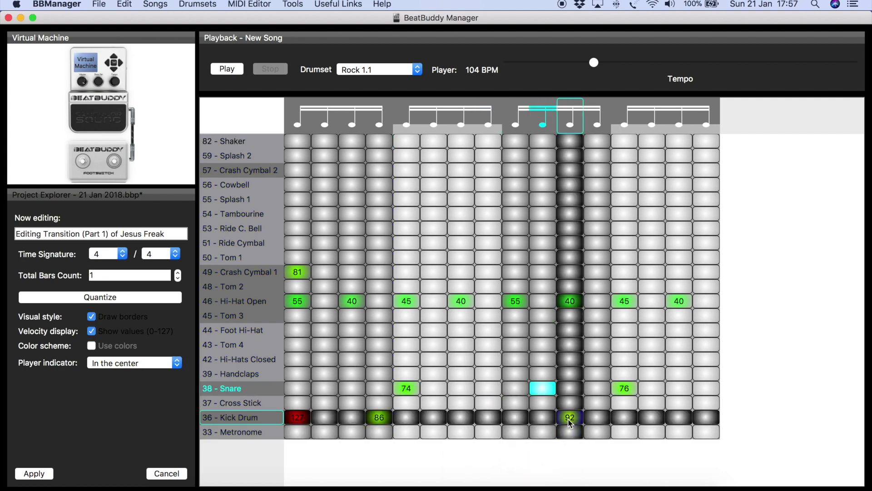
click(624, 389)
click(635, 403)
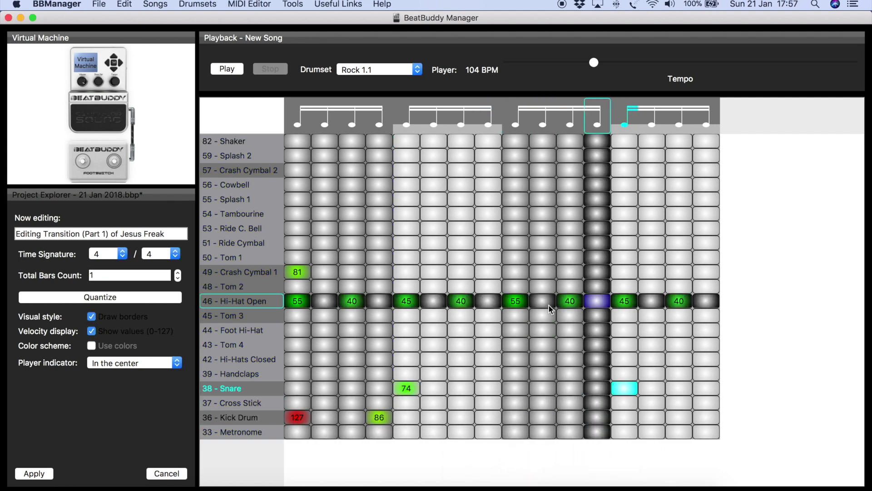
drag(530, 415, 530, 411)
drag(567, 302, 571, 372)
drag(624, 301, 629, 384)
click(691, 305)
click(690, 338)
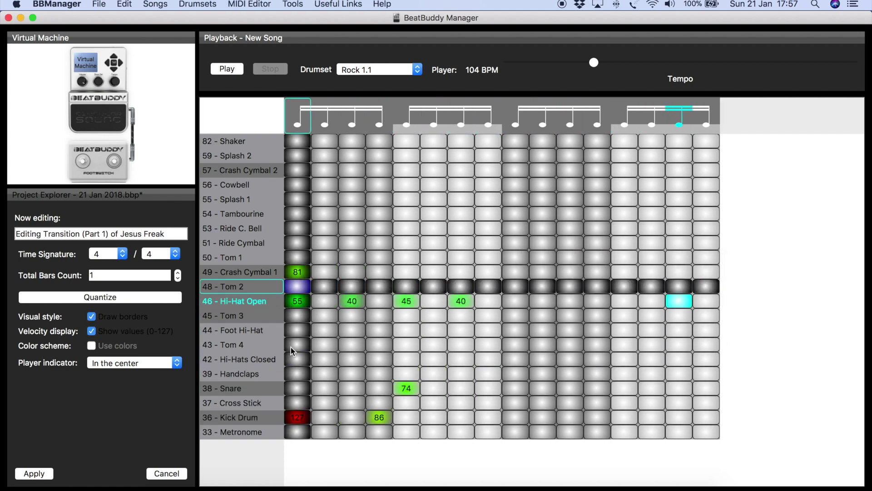
click(227, 68)
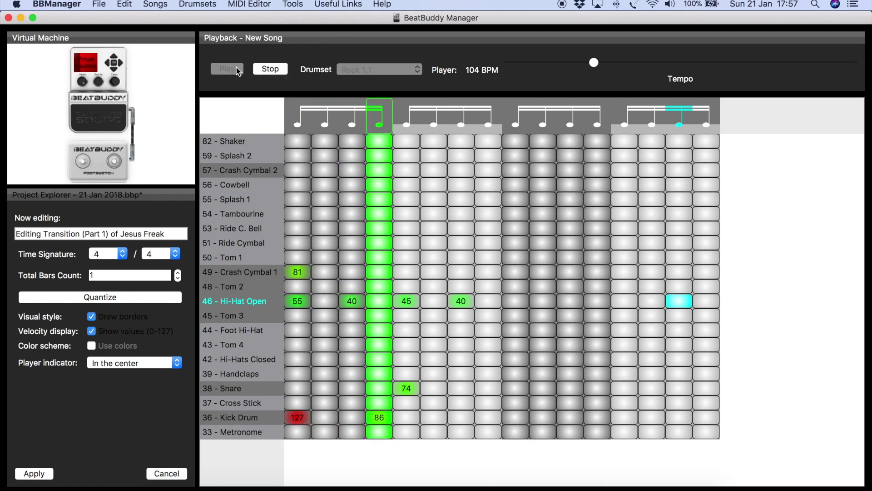
click(270, 68)
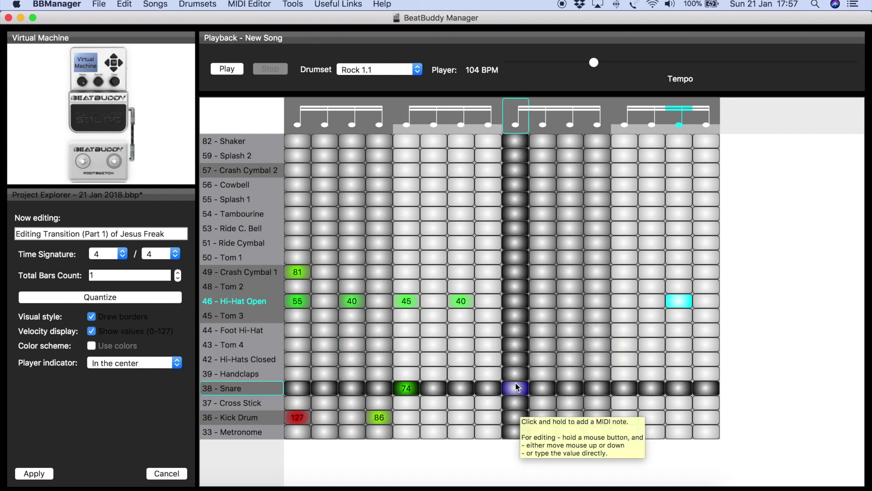
- Program one note per sixteenth step in beat 3: snare at velocity 61, Tom 2 at 56, Tom 3 at 59 and Tom 4 at 56
drag(514, 387, 540, 375)
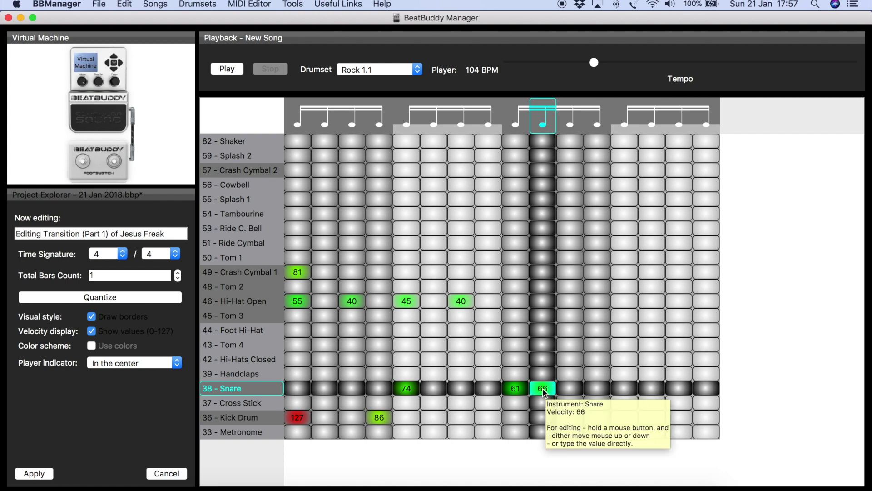
drag(543, 391, 543, 482)
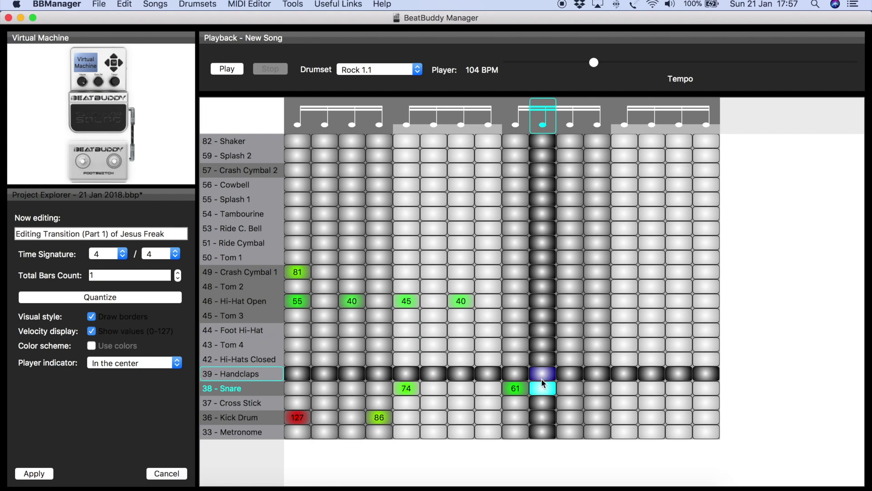
drag(542, 288, 543, 278)
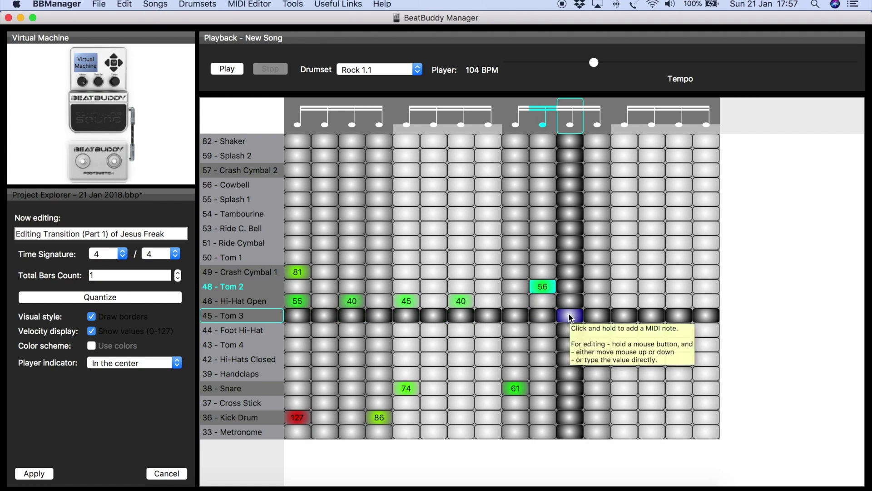
drag(569, 317, 571, 313)
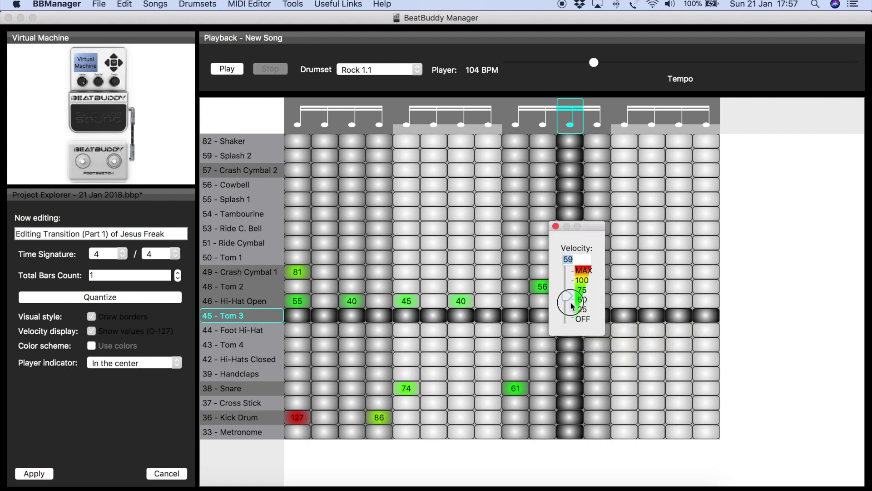
drag(570, 301, 571, 301)
drag(592, 342, 593, 330)
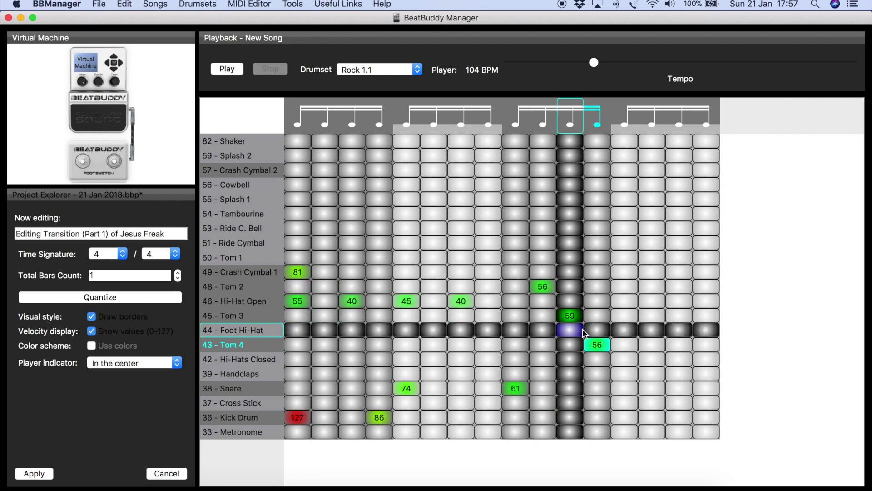
click(629, 125)
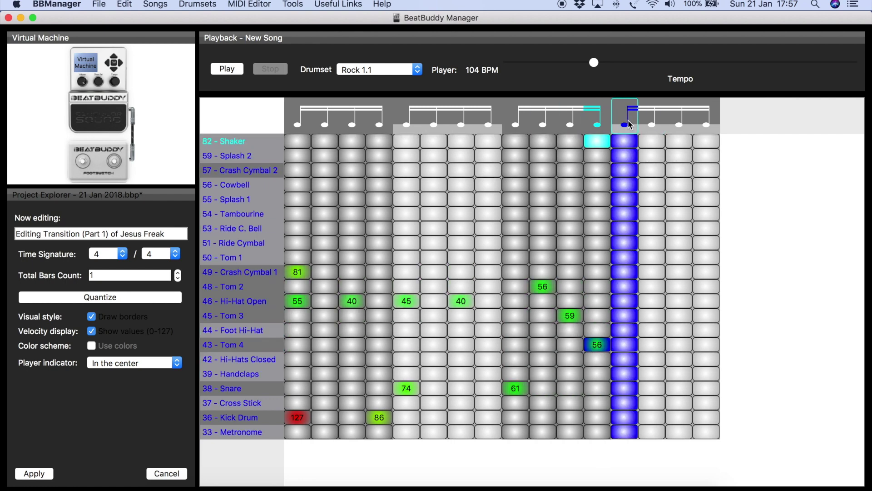
click(630, 125)
click(652, 124)
shift+click(632, 125)
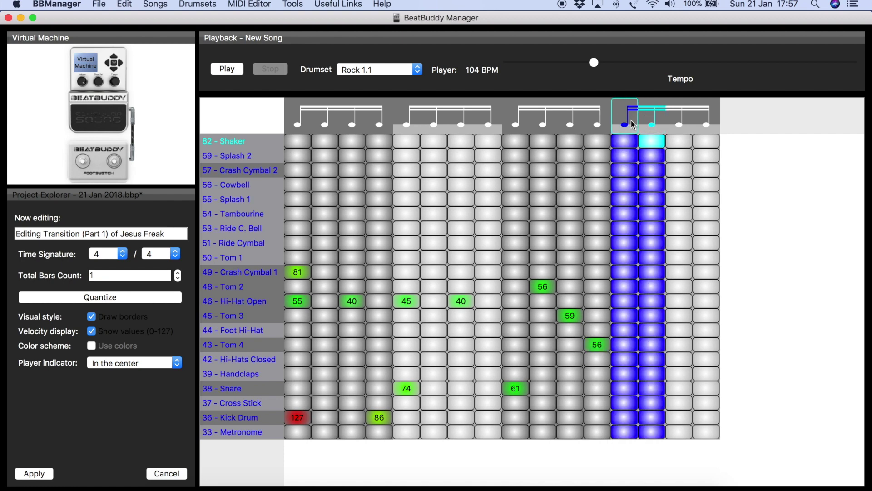
shift+click(679, 122)
shift+click(707, 122)
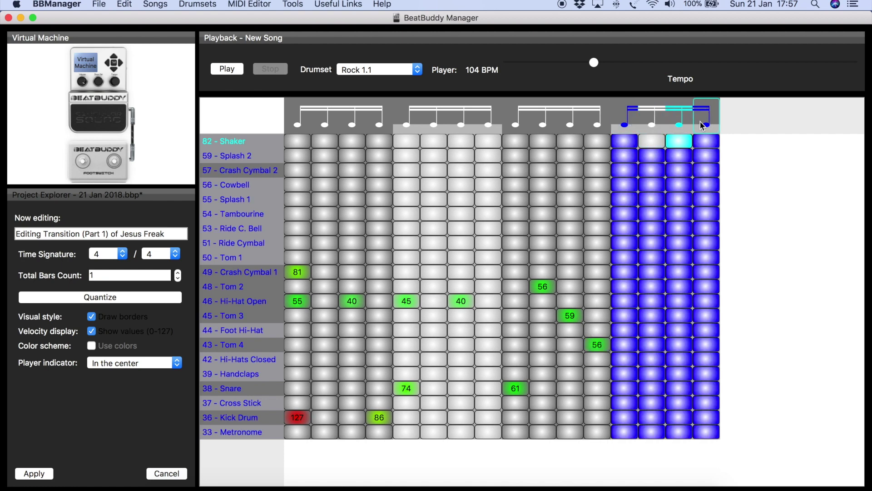
right_click(669, 125)
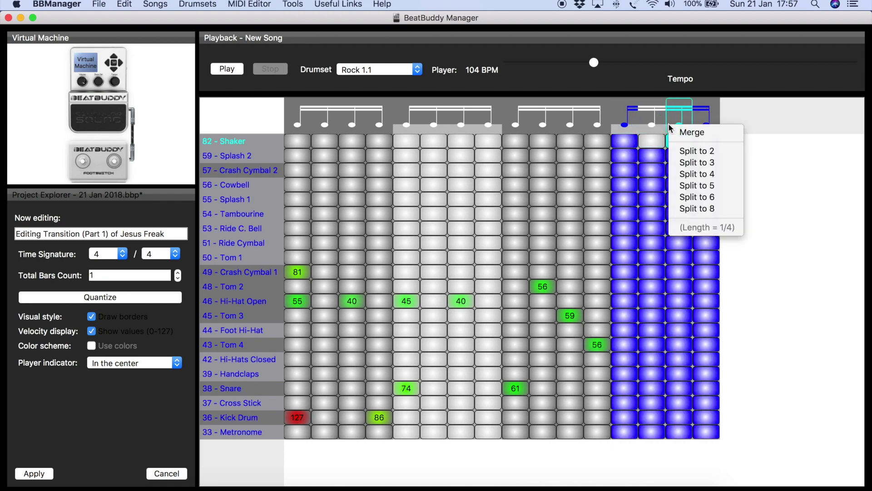
shift+click(701, 117)
shift+click(628, 125)
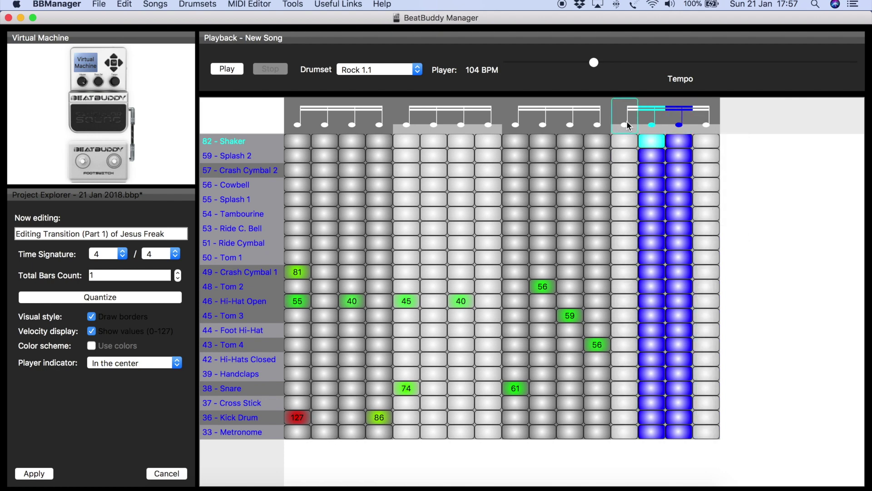
click(652, 123)
shift+click(679, 123)
shift+click(654, 127)
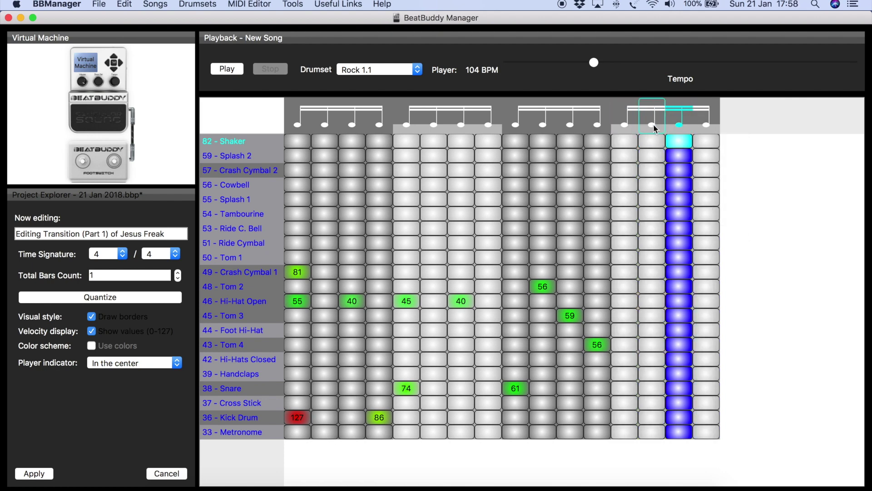
- Split the first and third sixteenth steps of beat 4 into two halves each
click(633, 127)
right_click(620, 125)
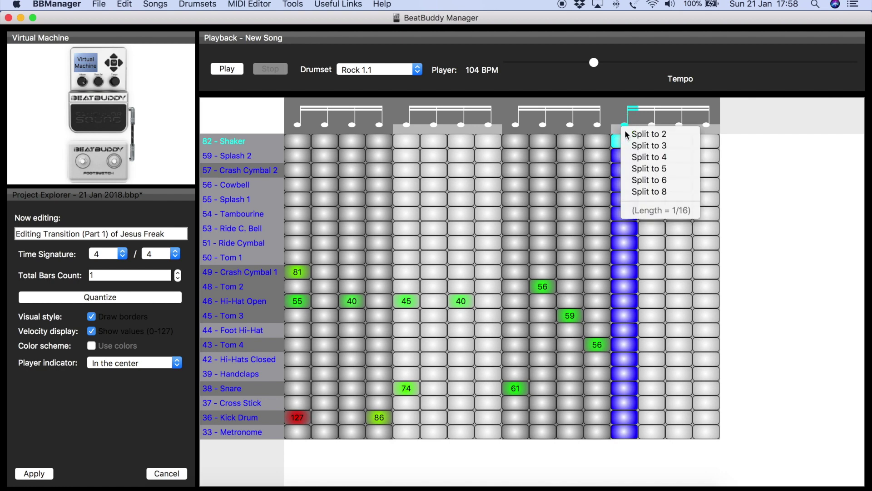
click(633, 134)
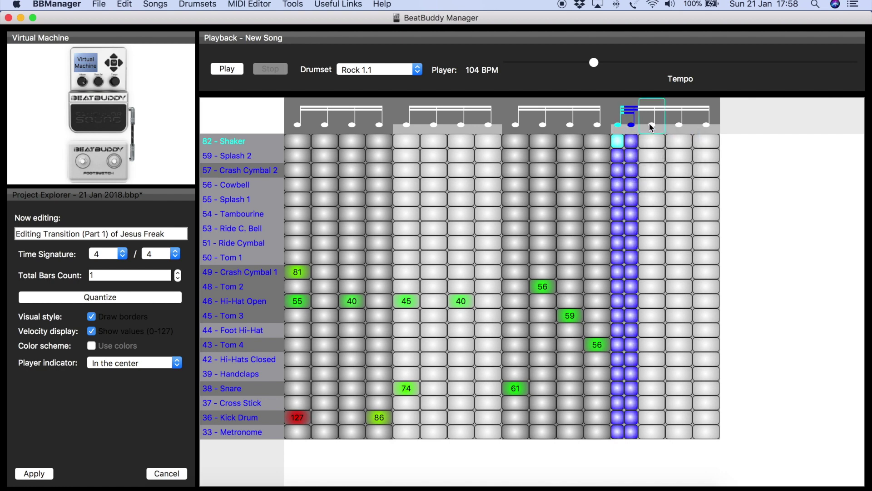
click(678, 125)
right_click(683, 127)
click(699, 135)
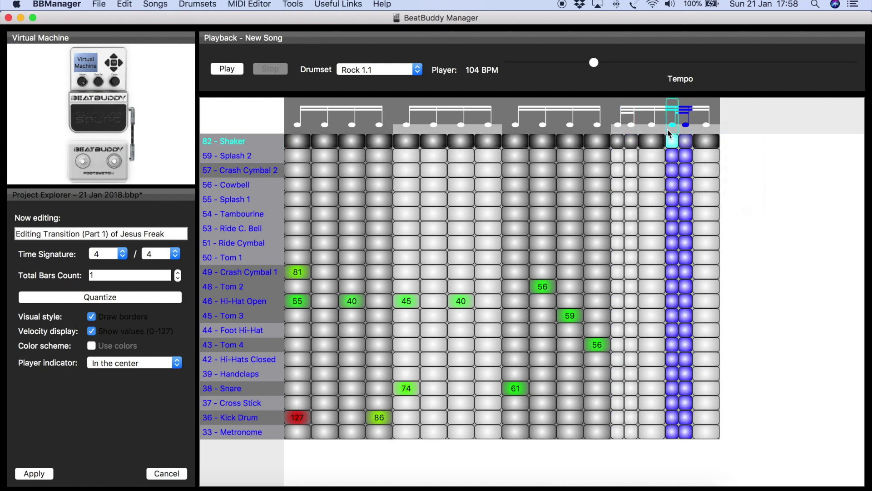
- Split the two remaining sixteenth steps of beat 4, the second and the fourth, into two halves each
click(658, 125)
click(671, 125)
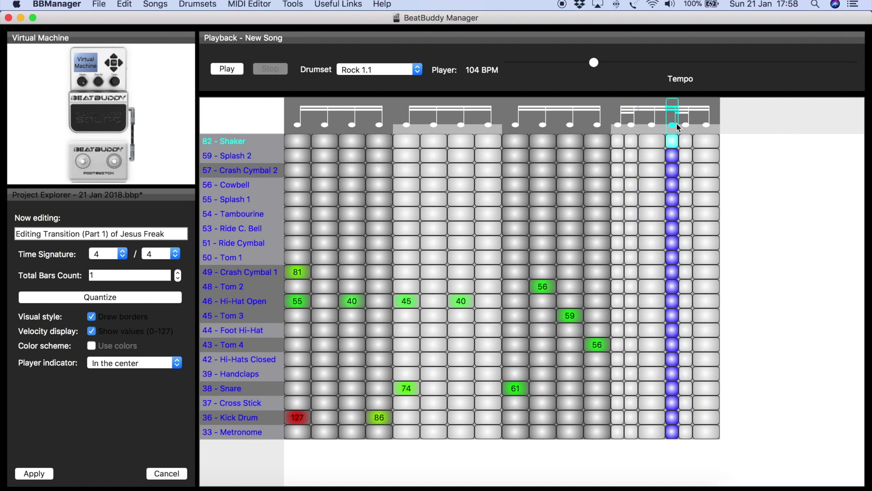
shift+click(651, 125)
click(674, 132)
click(654, 129)
right_click(660, 128)
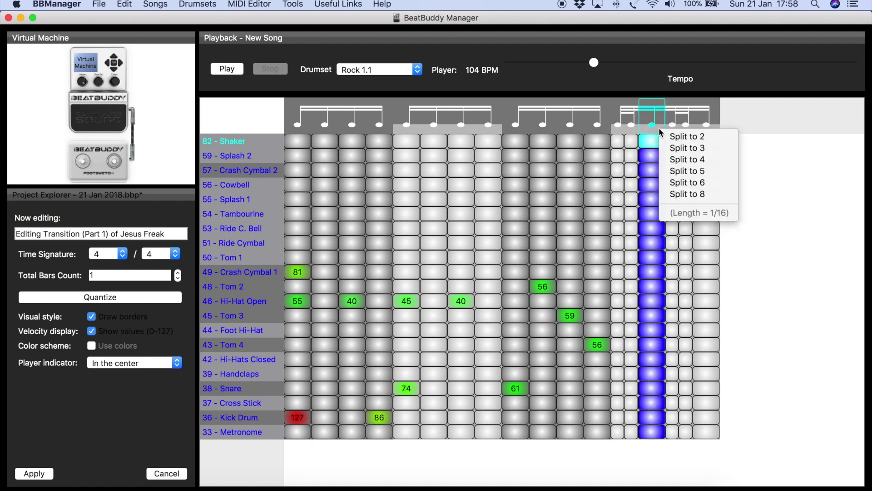
click(673, 136)
click(707, 132)
right_click(707, 132)
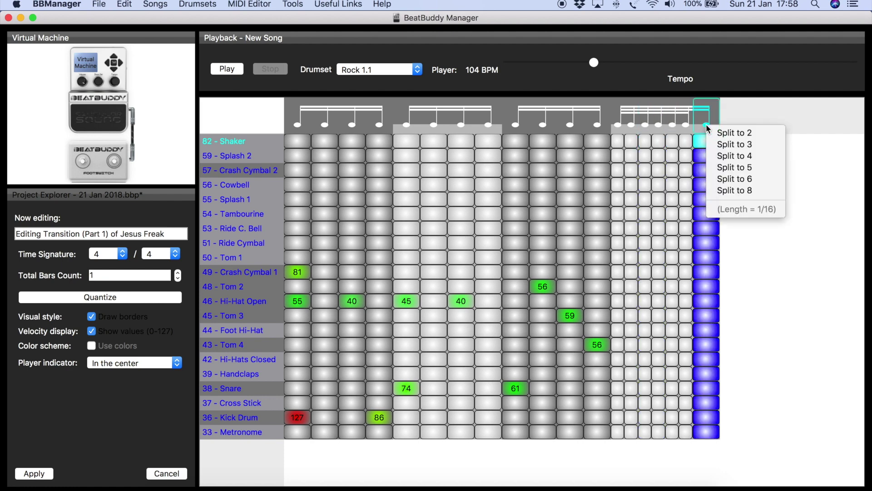
click(726, 138)
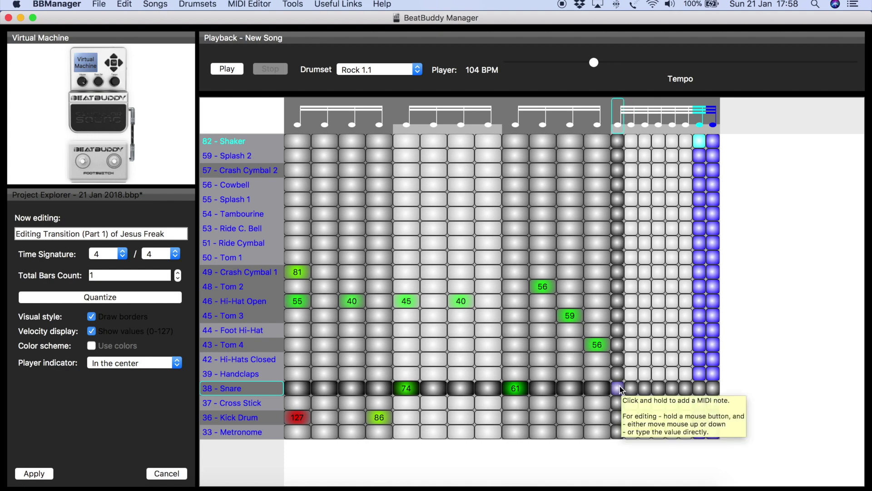
- Fill beat 4's first four split steps with snare notes of velocity 59 and 56, Tom 3 at 53 and Tom 2 at 56
drag(621, 389, 632, 375)
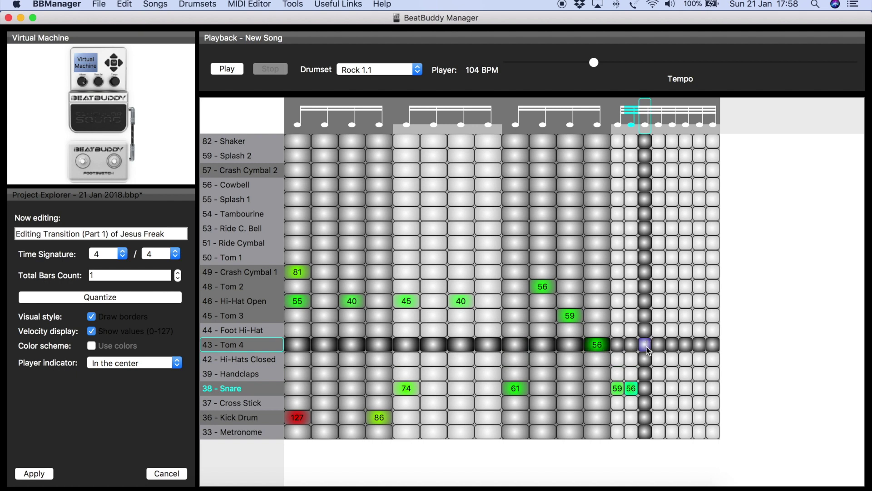
drag(645, 317, 648, 307)
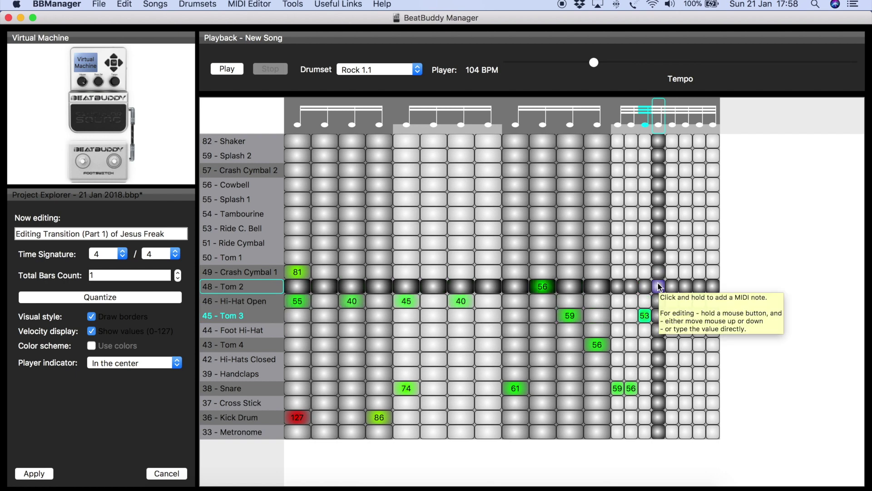
drag(659, 286, 660, 274)
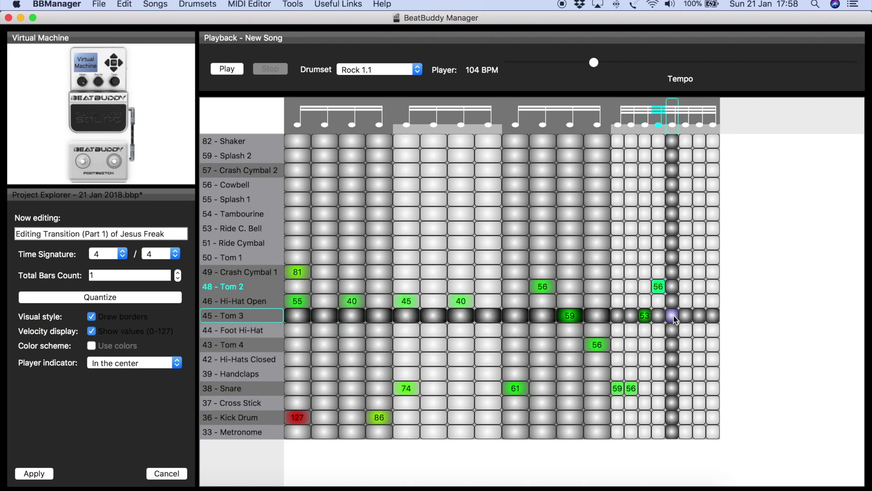
- Fill beat 4's last four split steps with snare at 61, Tom 2 at 63, Tom 3 at 56 and Tom 4 at 54, and play the fill
drag(674, 387, 678, 373)
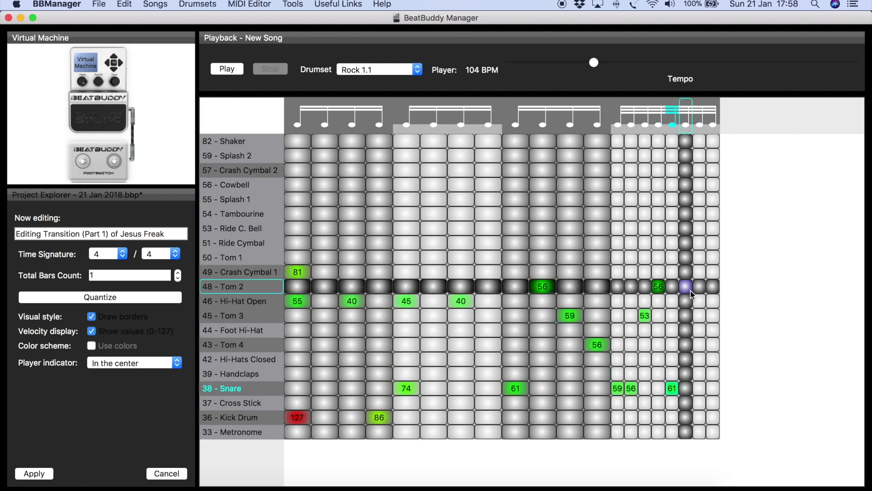
drag(689, 292, 689, 273)
drag(698, 314, 703, 311)
drag(713, 344, 717, 335)
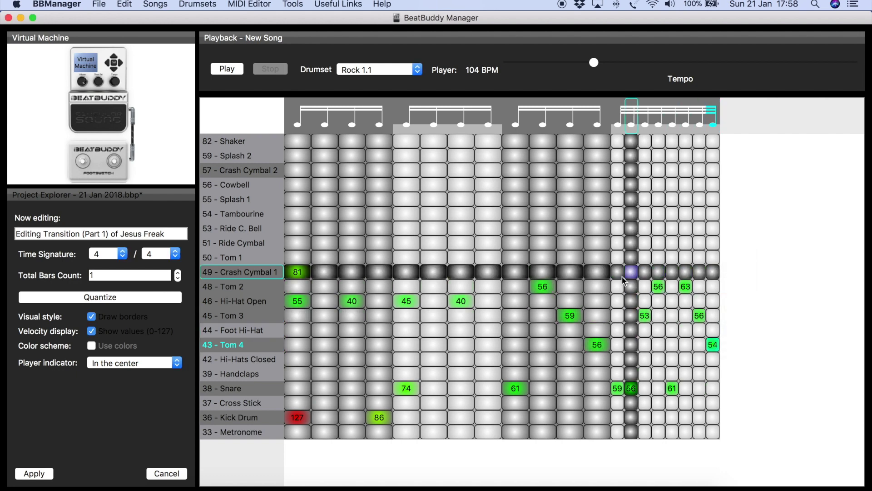
click(225, 69)
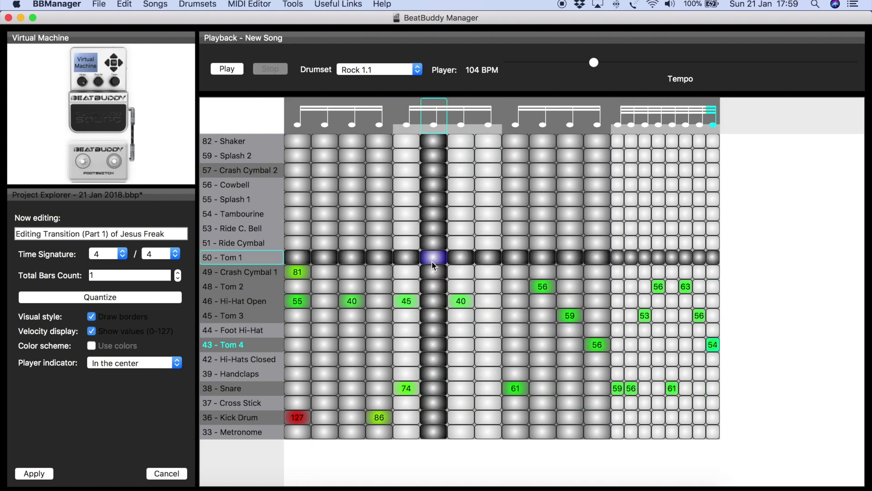
click(227, 69)
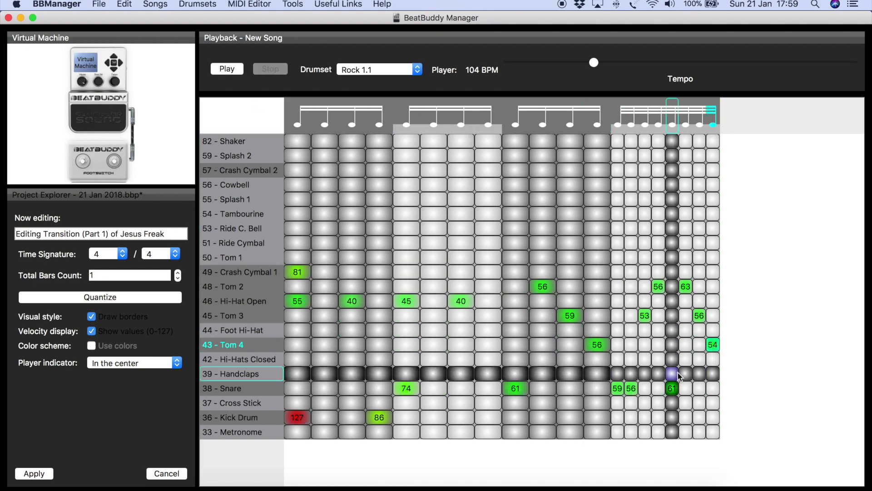
click(241, 72)
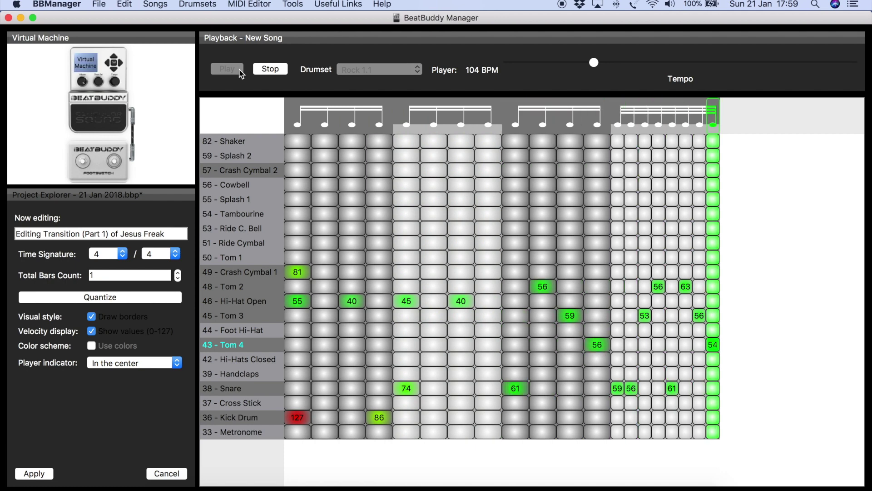
- Set beat 4's last three notes to velocity 45 for Tom 2, 45 for Tom 3 and 40 for Tom 4, and play the fill
click(686, 286)
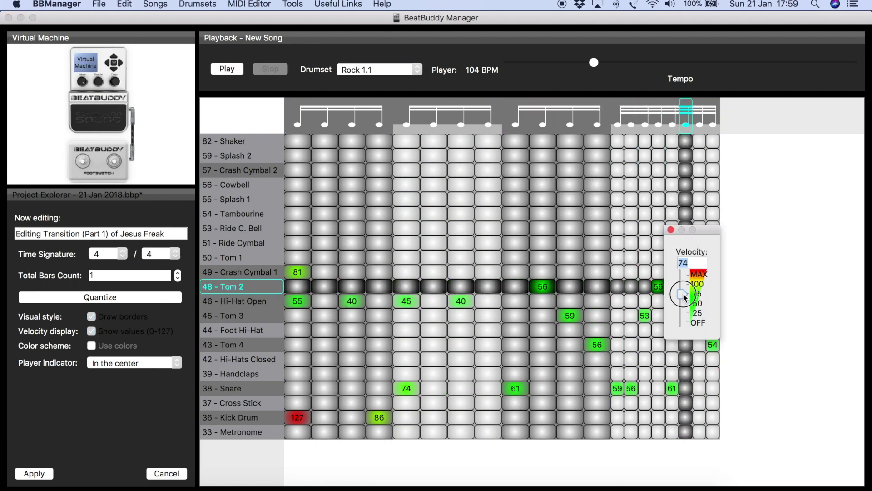
click(698, 320)
drag(698, 320, 716, 362)
click(713, 344)
click(227, 69)
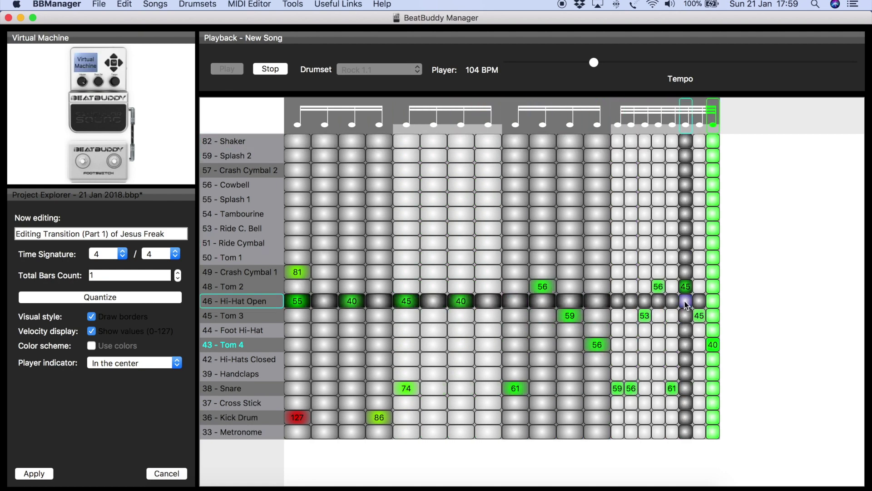
- Lower the snare note on beat 4's fifth split step to velocity 54 and listen to the fill
click(672, 389)
drag(672, 389, 672, 396)
click(227, 68)
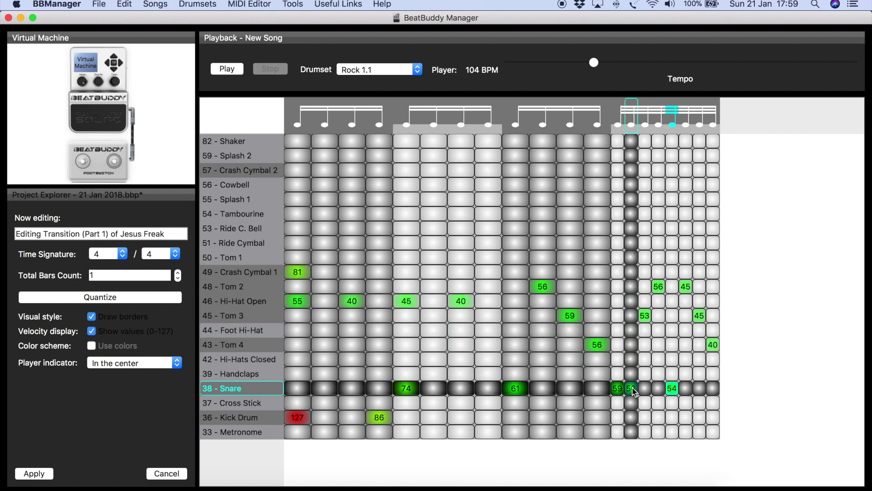
- Remove the snare note on beat 4's second split step and the Tom 2 note on its fourth, play the fill and apply the edits
drag(634, 393, 622, 460)
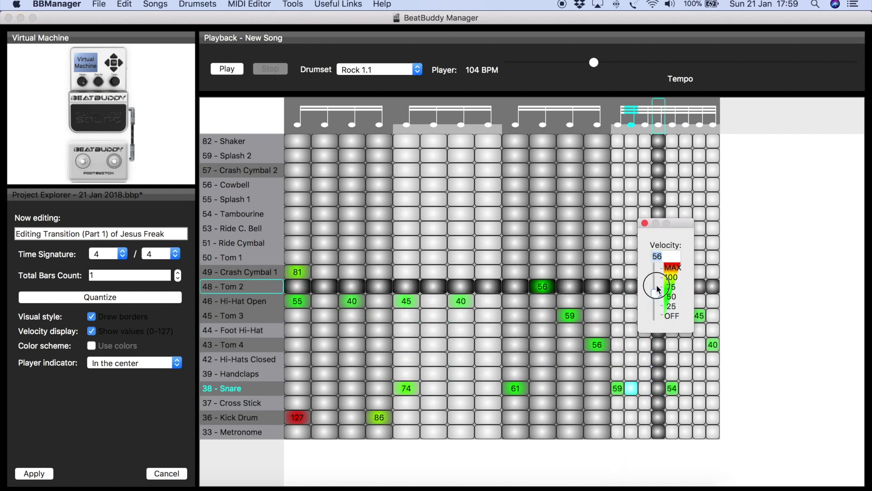
click(226, 69)
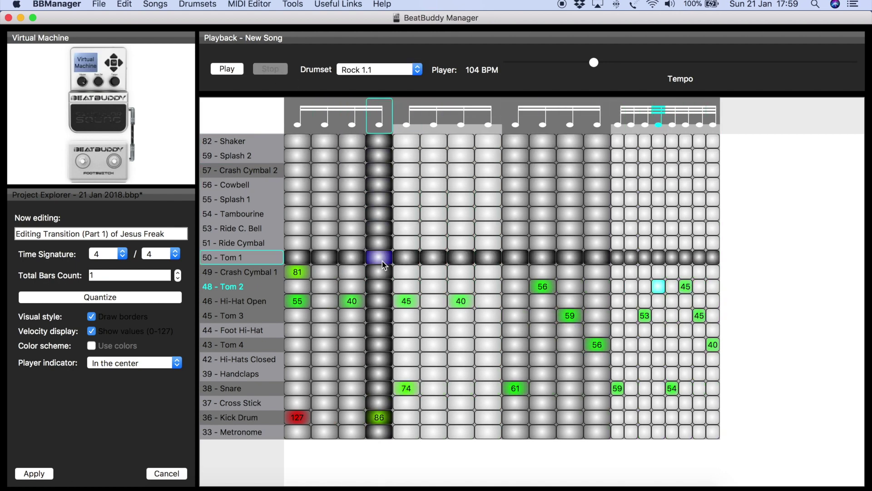
click(34, 473)
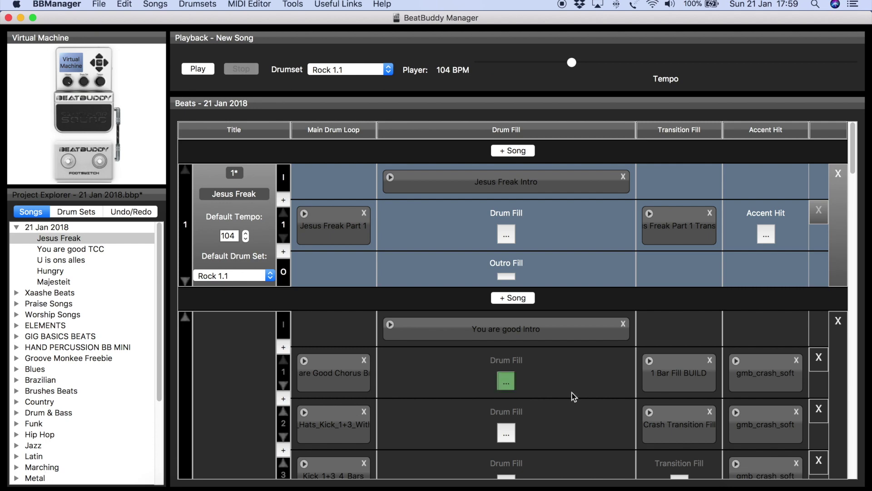
- Export the Part 1 transition fill of Jesus Freak as Jesus Freak Part 1 Transition.mid in the midi_sources folder
right_click(675, 232)
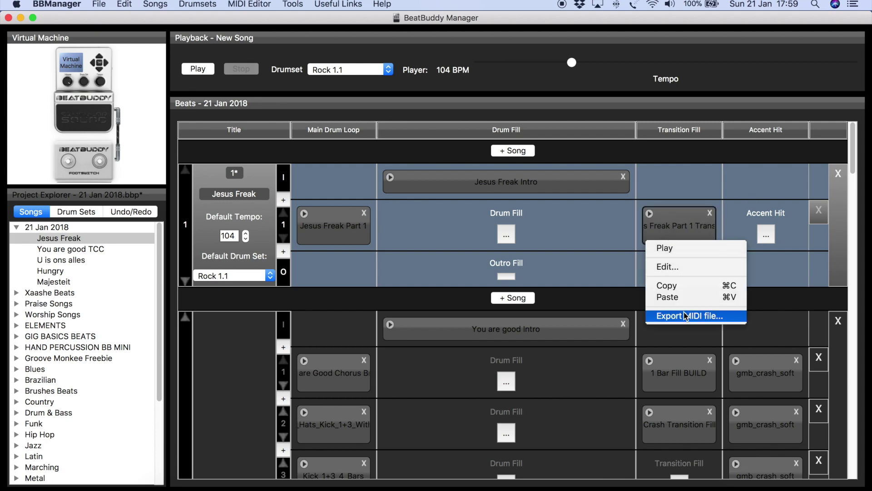
click(688, 196)
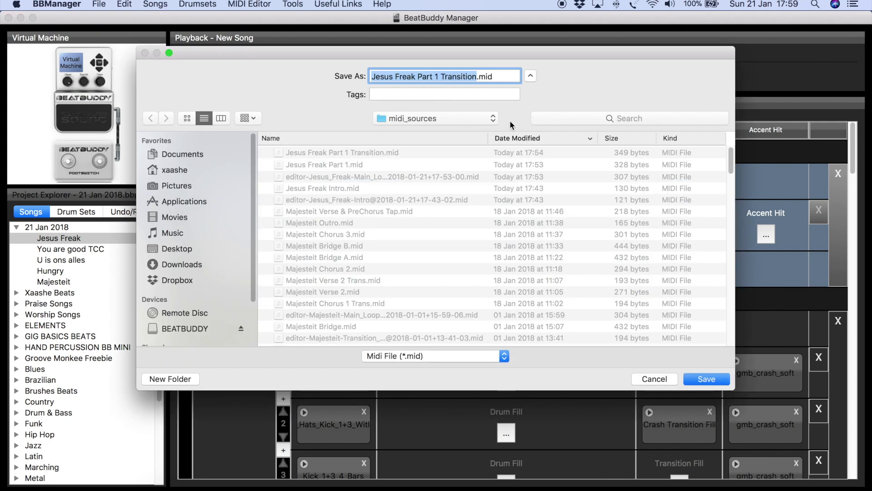
click(707, 379)
click(529, 129)
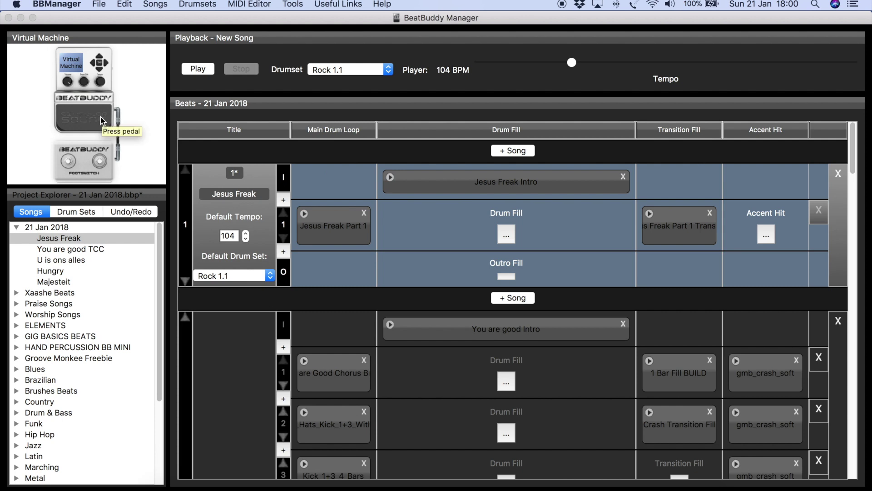
- Save the modified Jesus Freak song and start playing it on the virtual pedal, adjusting the system volume
key(XF86AudioRaiseVolume)
key(XF86AudioRaiseVolume)
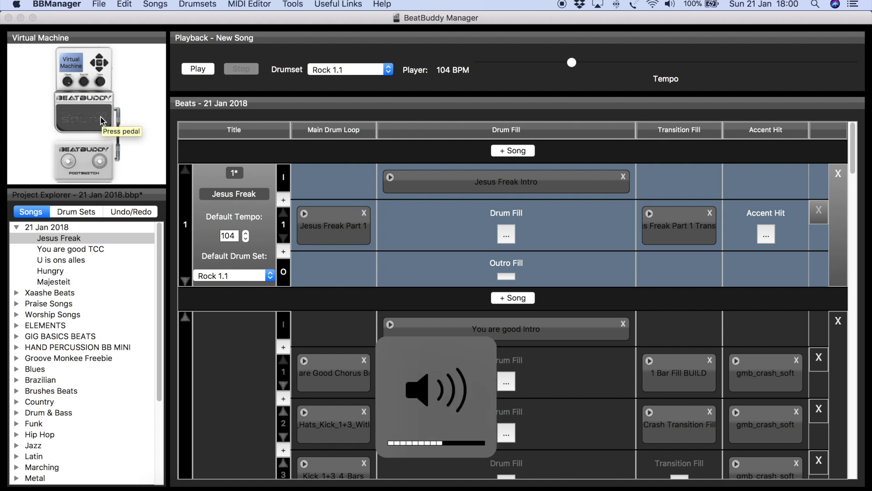
click(101, 120)
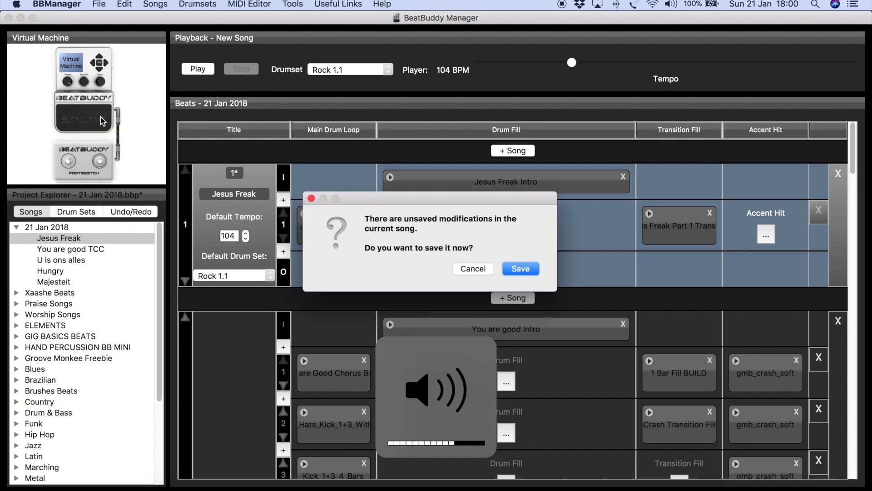
click(518, 269)
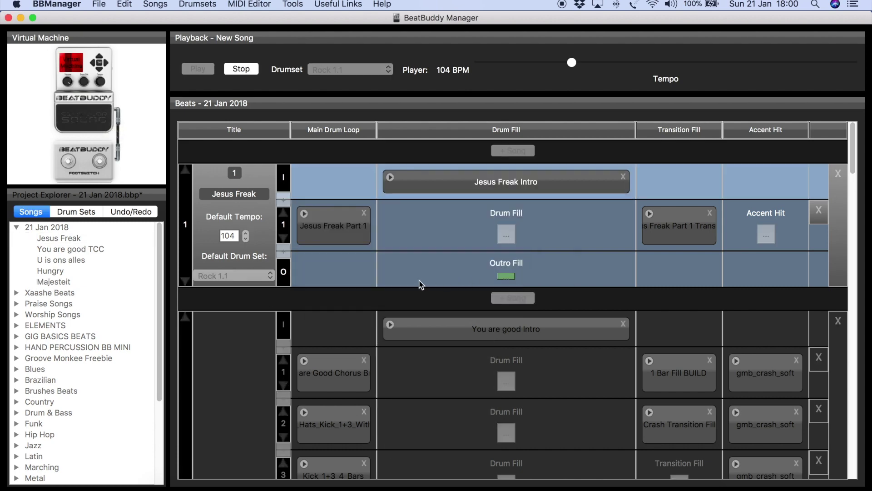
key(XF86AudioRaiseVolume)
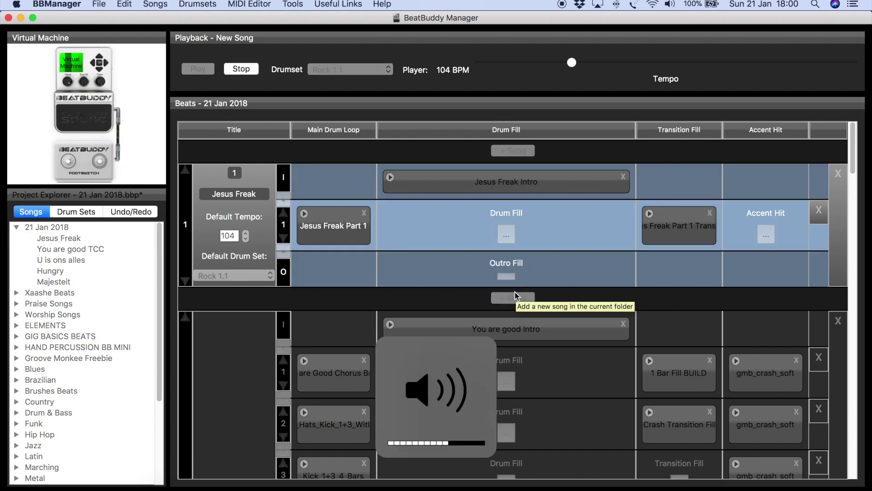
key(XF86AudioLowerVolume)
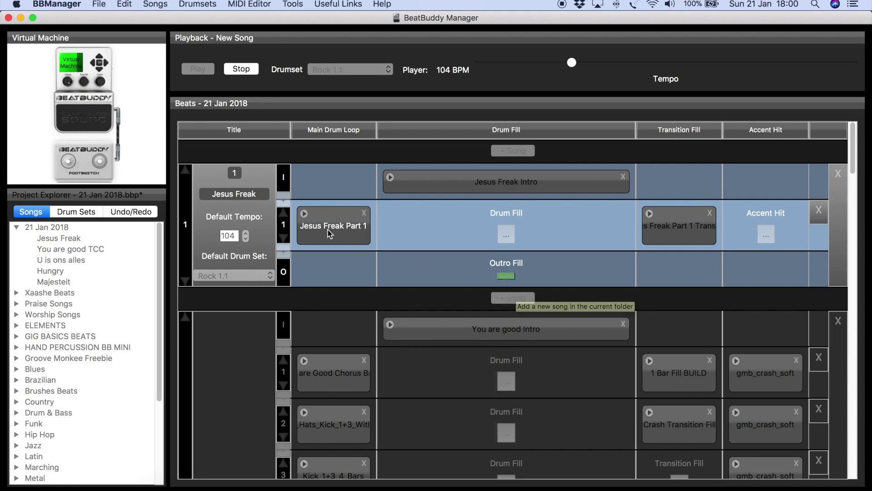
- Trigger the Part 1 transition fill of Jesus Freak with the virtual pedal and stop playback
click(96, 125)
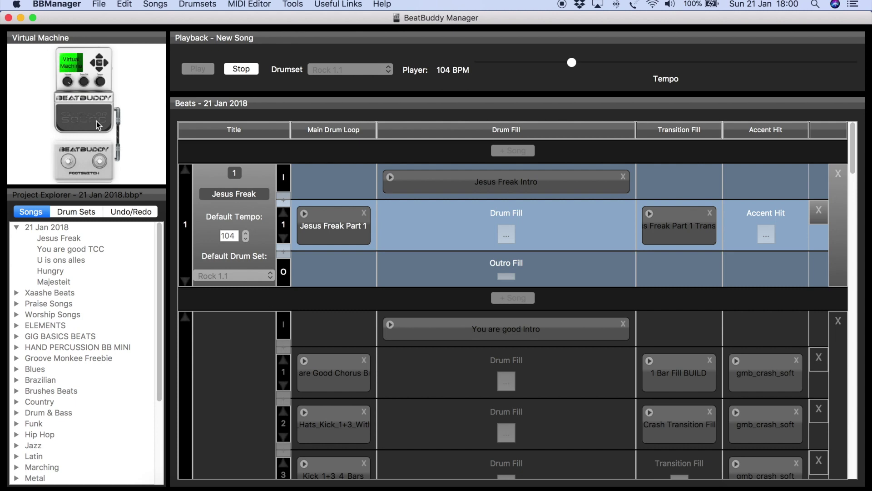
click(98, 125)
click(233, 71)
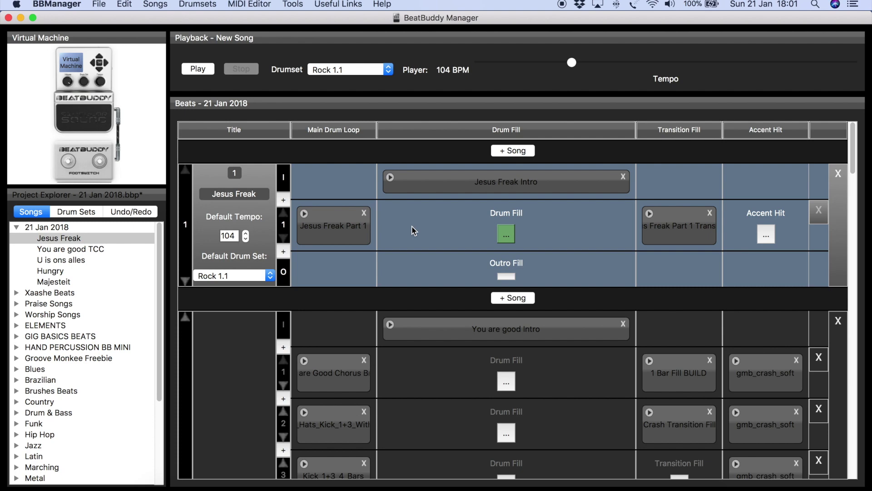
- Expand the Praise Songs folder and open its song You are good to view the parts with transition fills
click(17, 304)
scroll(28, 314, down, 3)
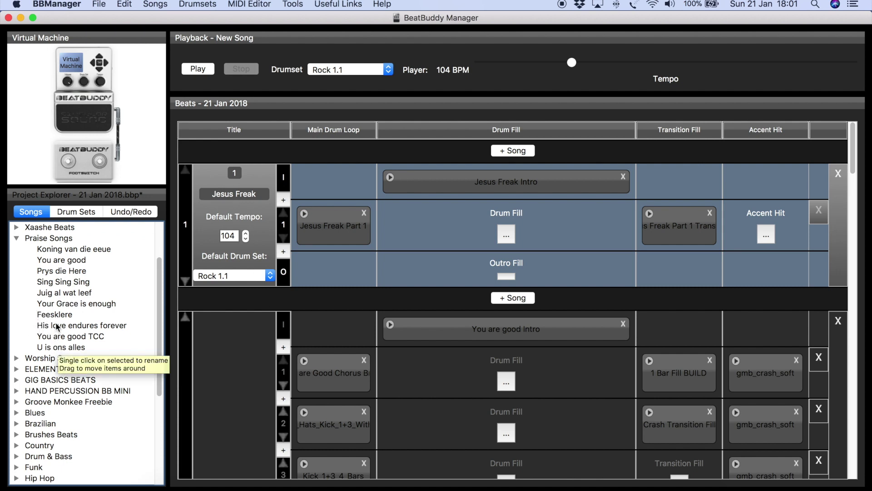
click(77, 262)
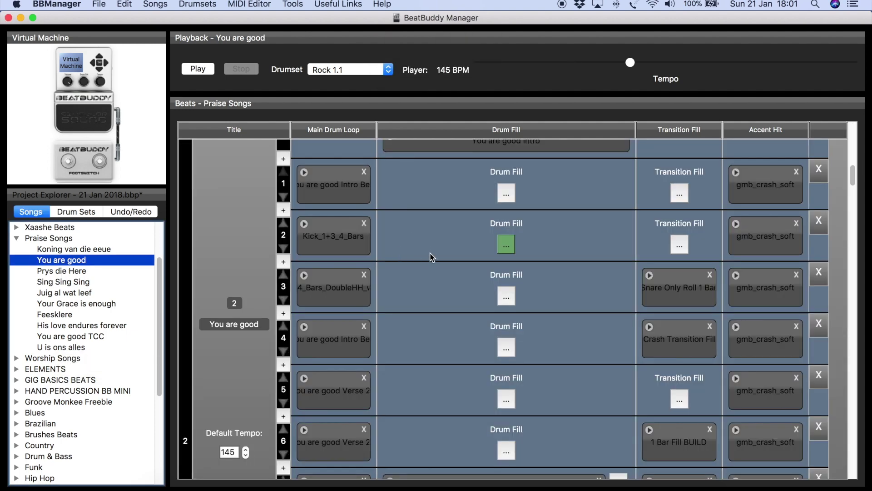
scroll(431, 258, down, 1)
scroll(438, 261, down, 1)
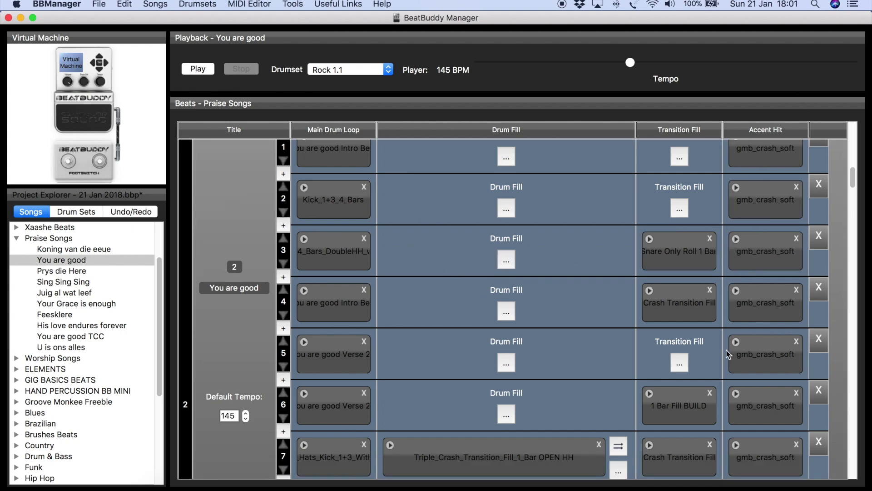
scroll(547, 277, down, 1)
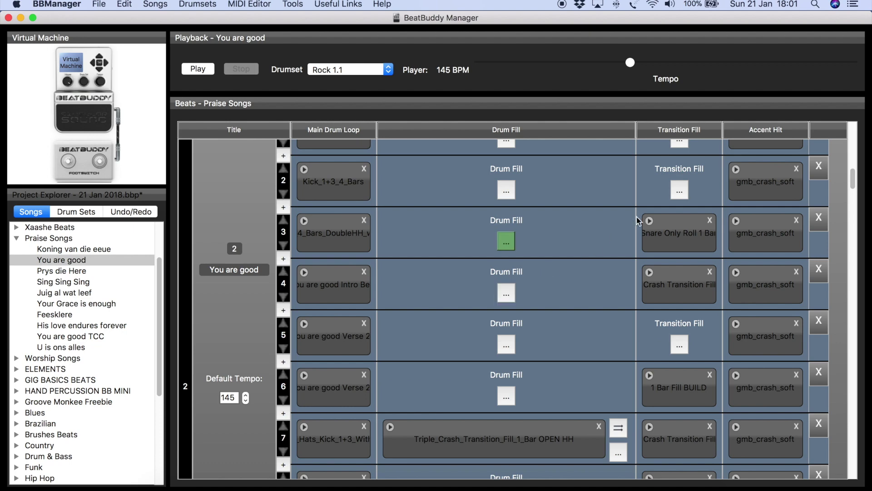
- Play Part 3's snare-only transition fill, examine its note velocities in the editor and close it without applying changes
click(650, 221)
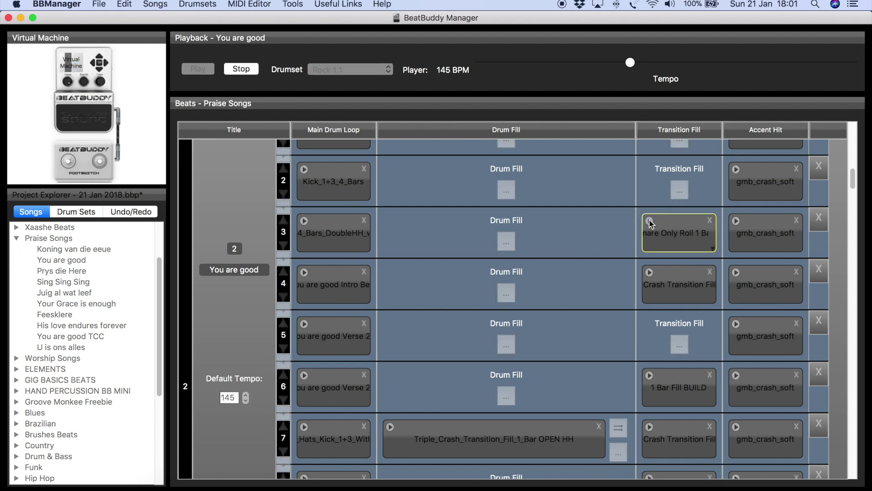
right_click(668, 236)
click(673, 272)
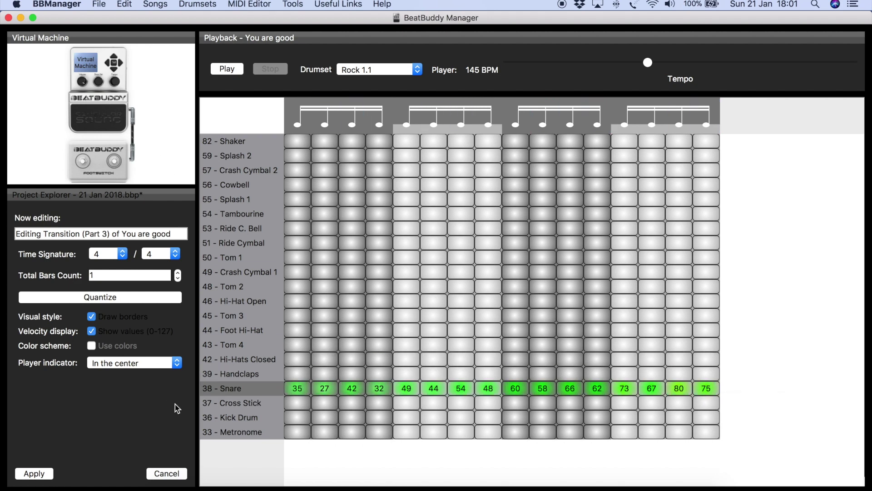
click(167, 473)
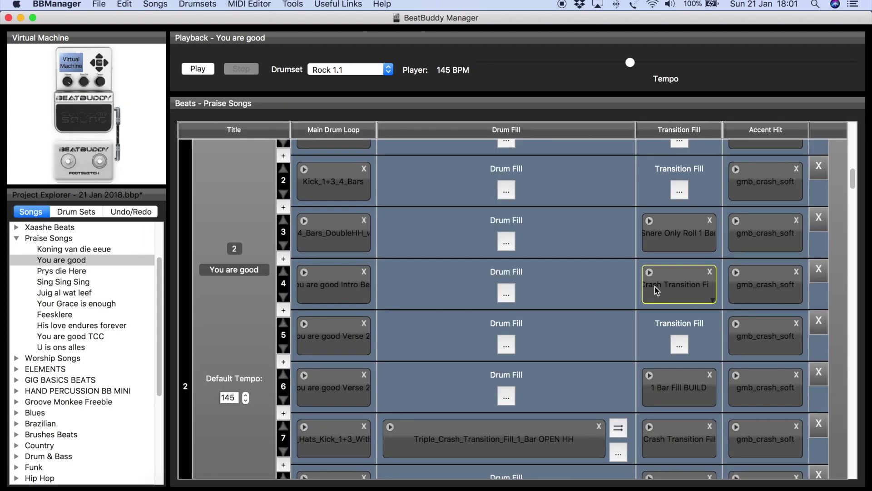
- Play Part 4's transition fill, examine and play Part 4's main loop in the editor, and close it without applying changes
click(649, 272)
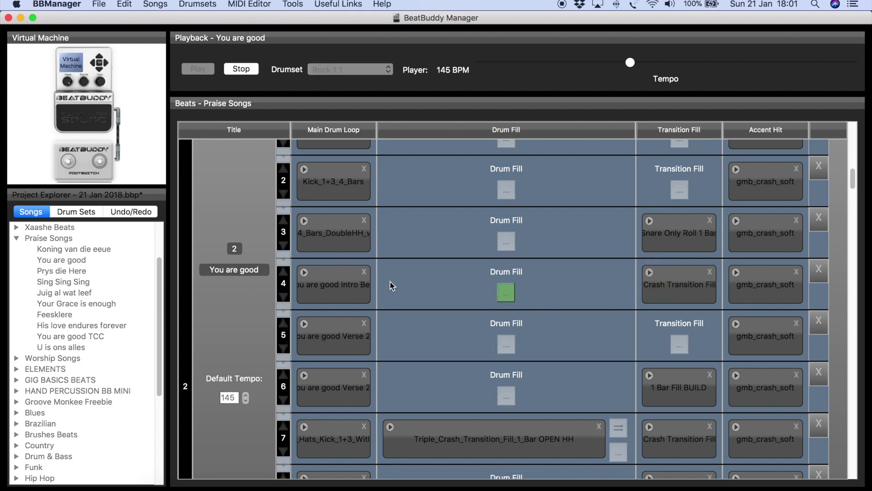
right_click(322, 283)
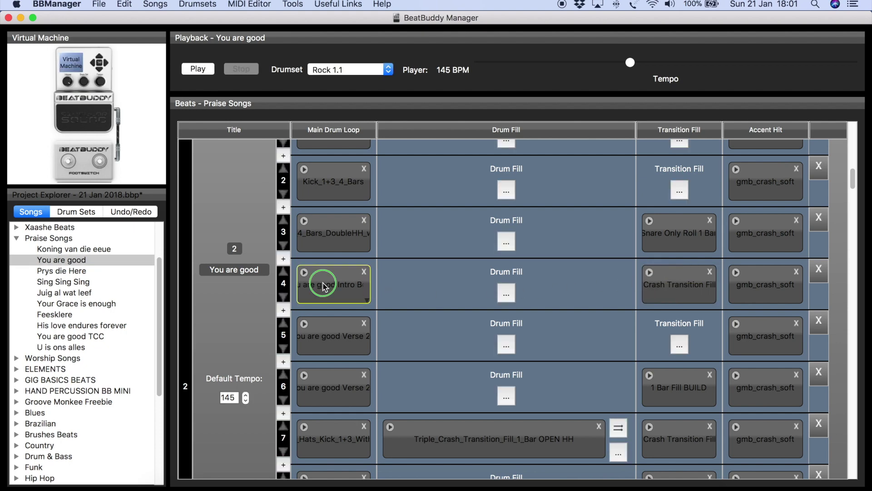
click(331, 326)
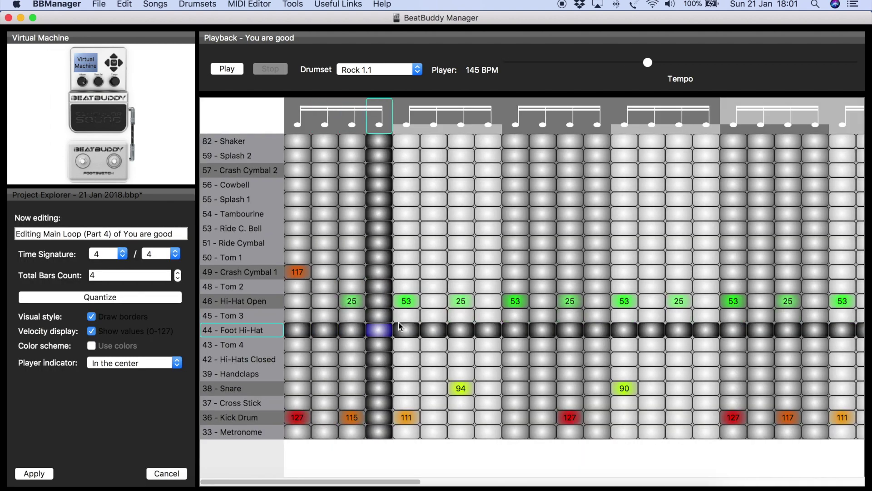
drag(368, 482, 302, 479)
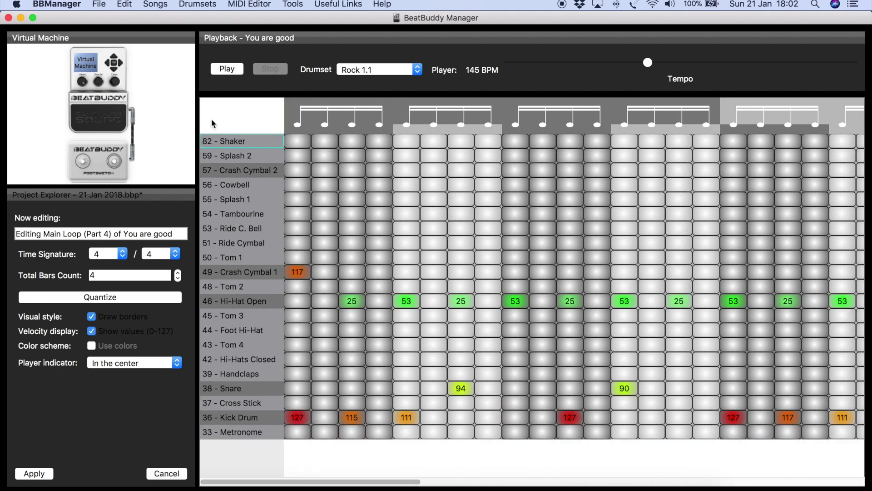
click(226, 69)
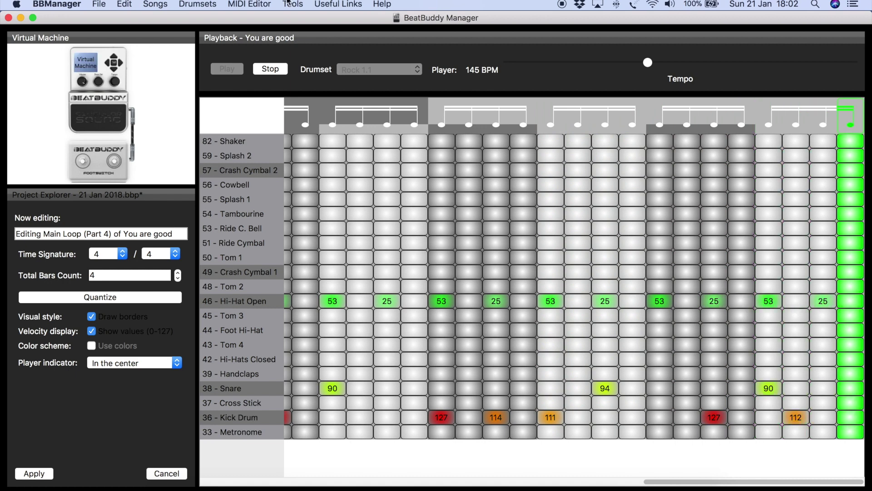
click(272, 66)
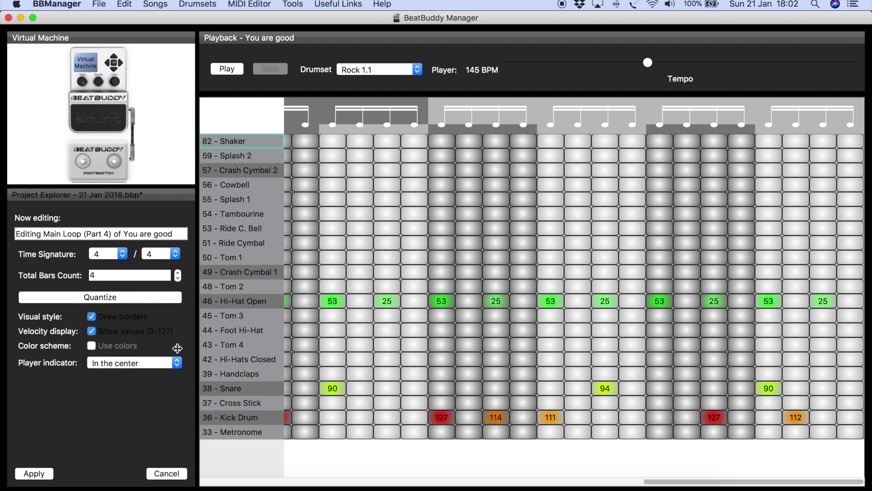
click(178, 466)
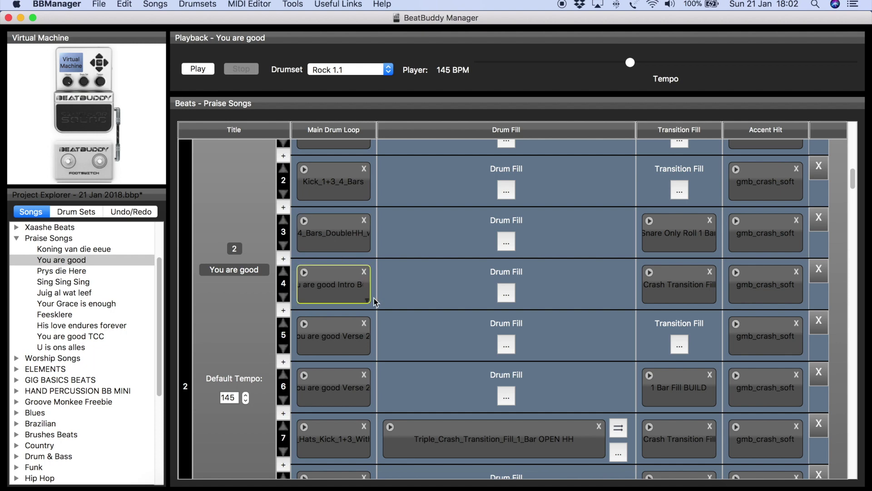
- Examine Part 4's transition fill in the editor, play it and close it without applying changes
scroll(451, 324, up, 3)
scroll(451, 324, up, 3)
scroll(451, 324, down, 3)
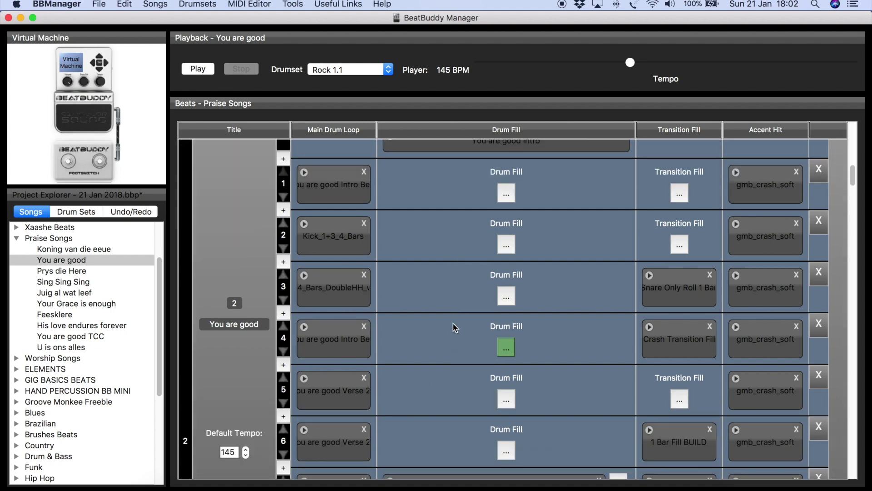
scroll(453, 320, down, 2)
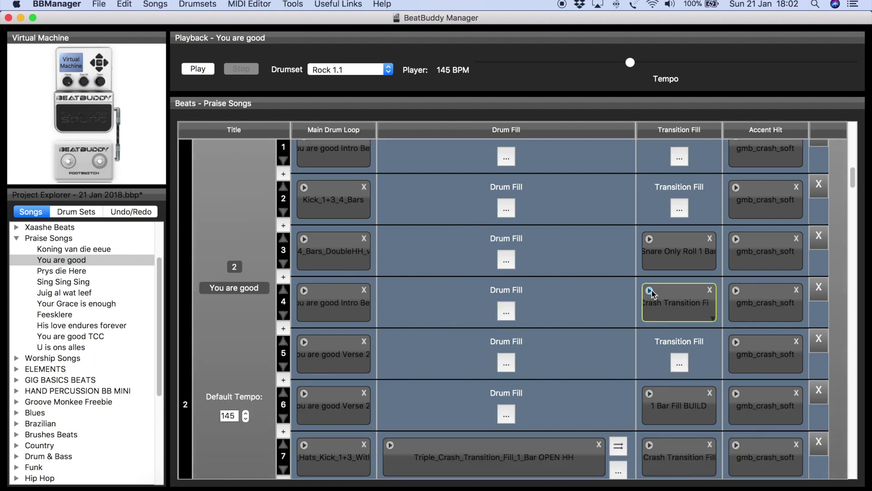
right_click(665, 298)
click(690, 342)
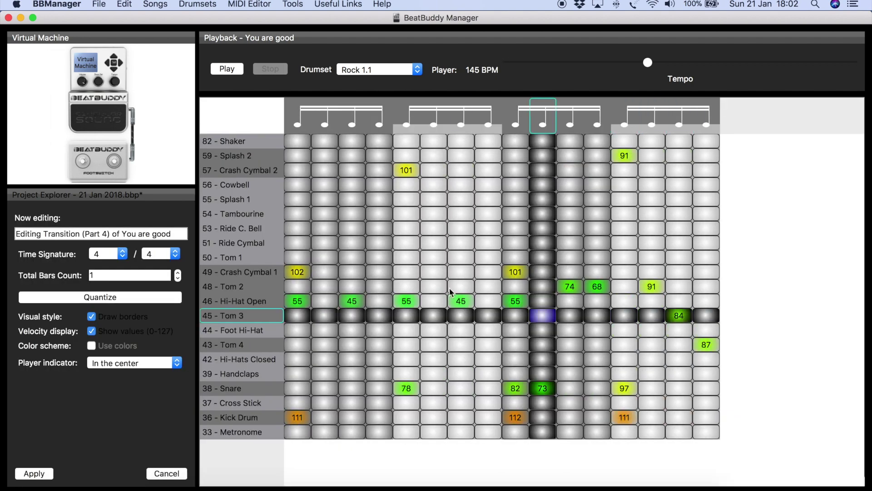
click(229, 70)
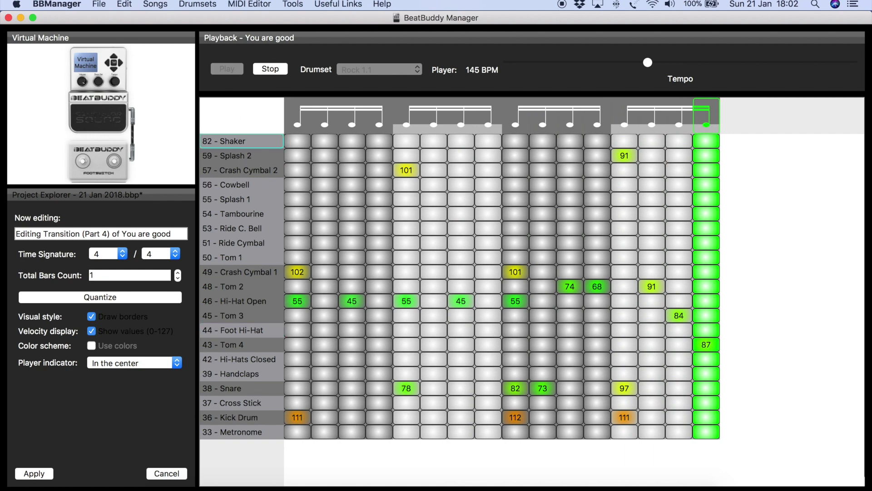
click(164, 476)
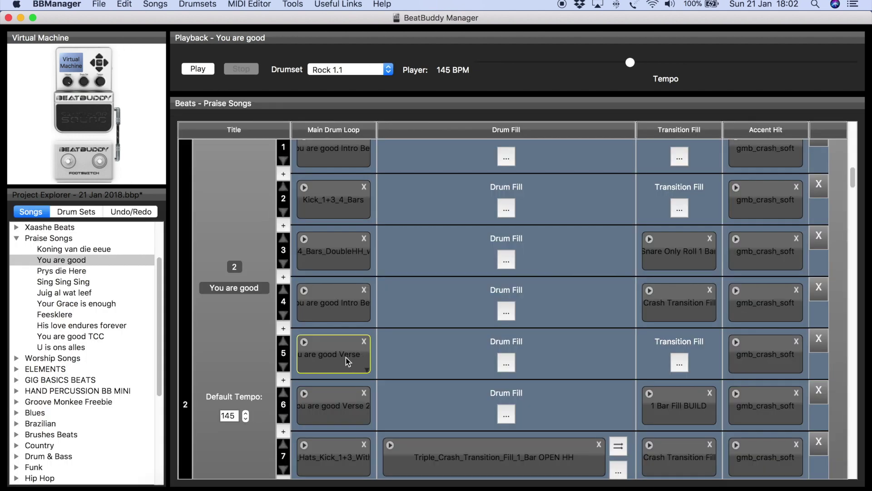
- Check the copy, paste and MIDI export options for Part 4's main loop, and review the song's parts from 5 onward
right_click(337, 308)
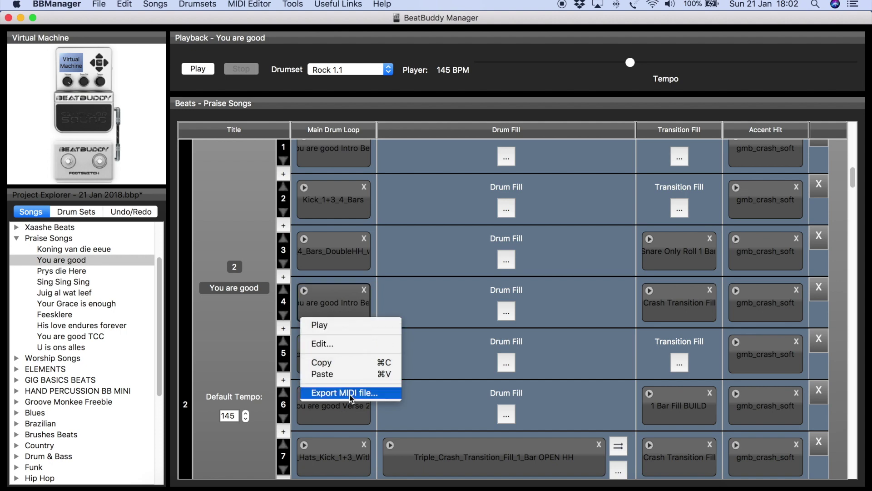
click(424, 332)
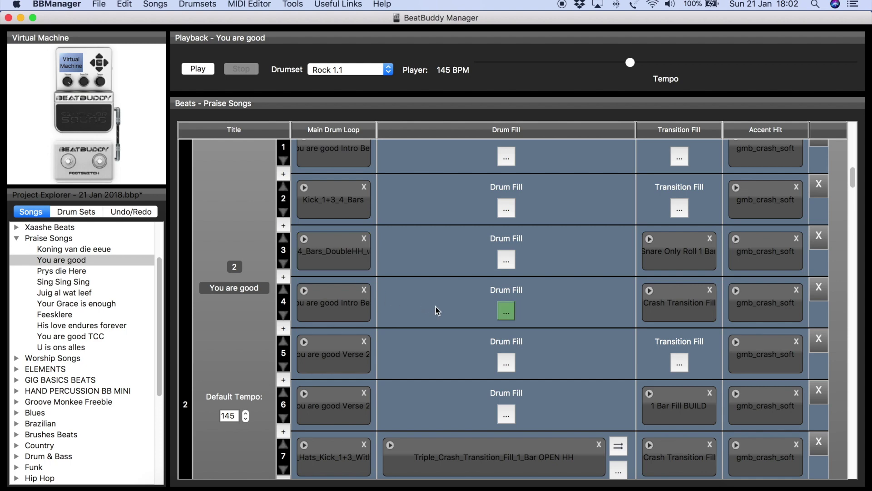
scroll(437, 310, down, 8)
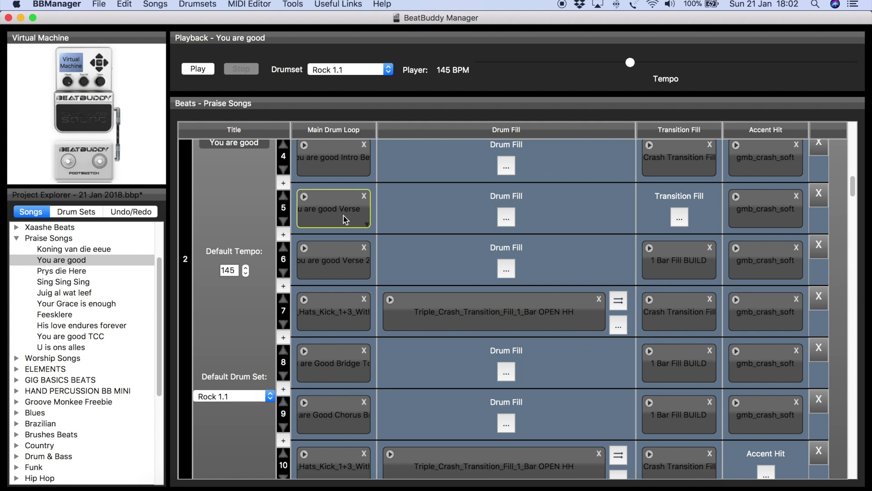
key(ctrl+v)
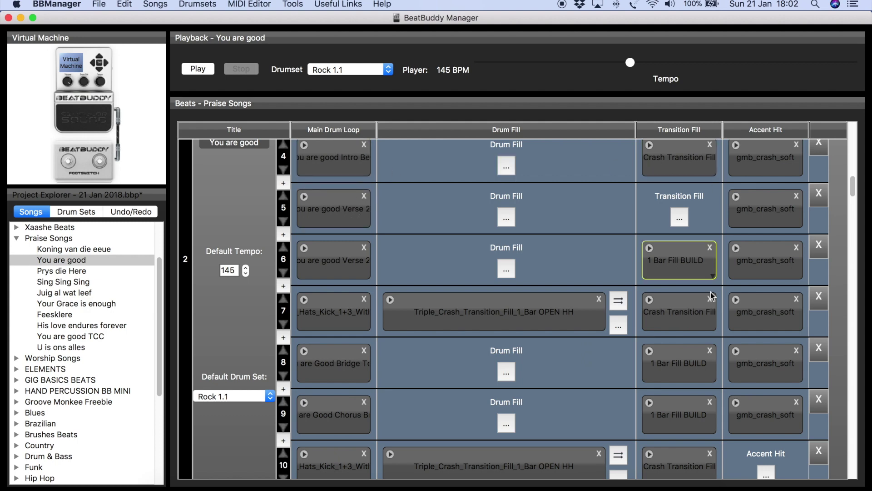
mouse_move(416, 326)
mouse_down()
mouse_move(450, 367)
mouse_move(412, 312)
mouse_up()
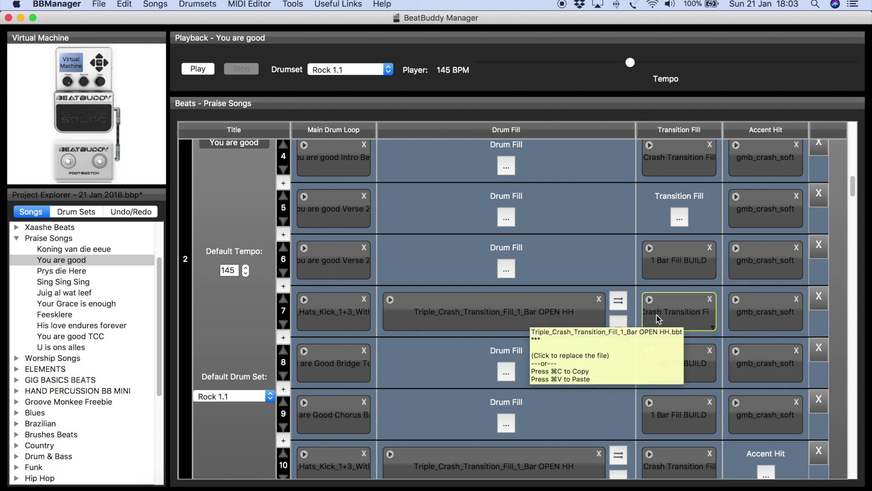
- Play Part 6's transition fill 1 Bar Fill BUILD, then examine and play its notes in the editor
click(649, 248)
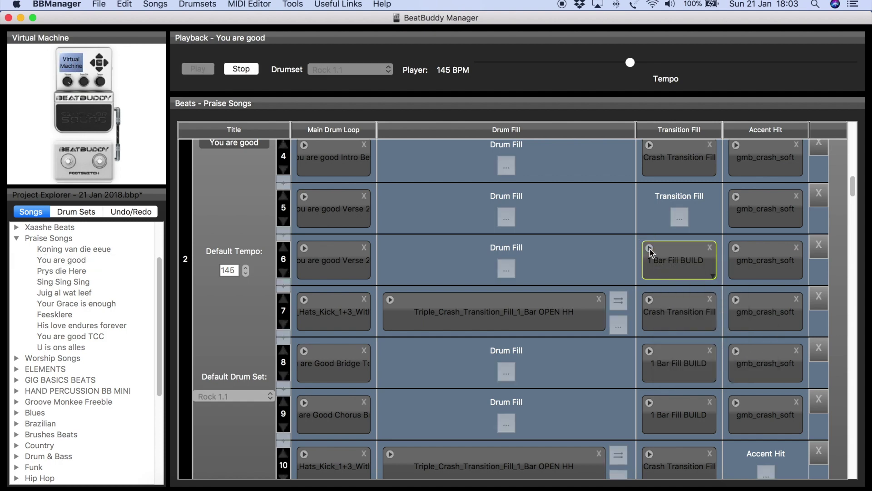
right_click(665, 261)
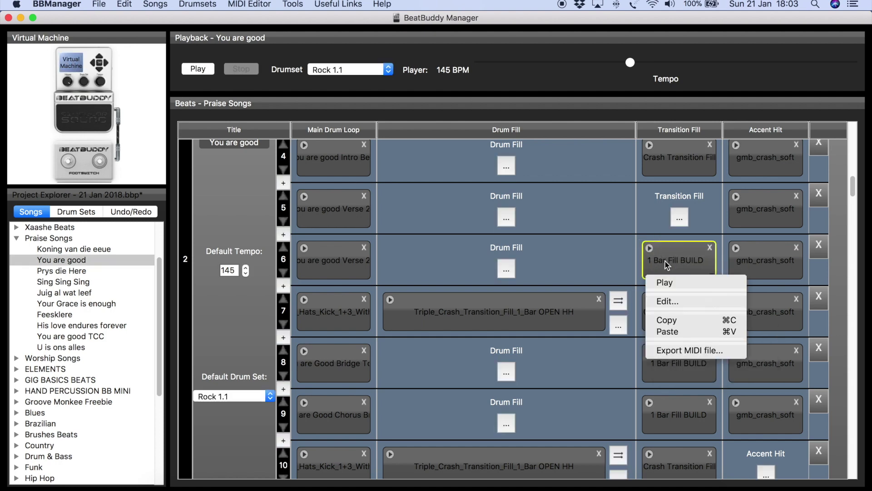
click(667, 302)
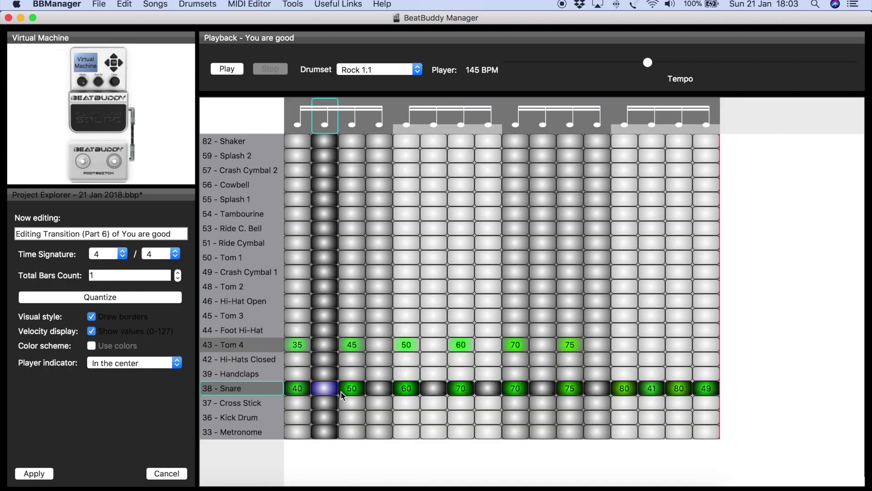
click(238, 73)
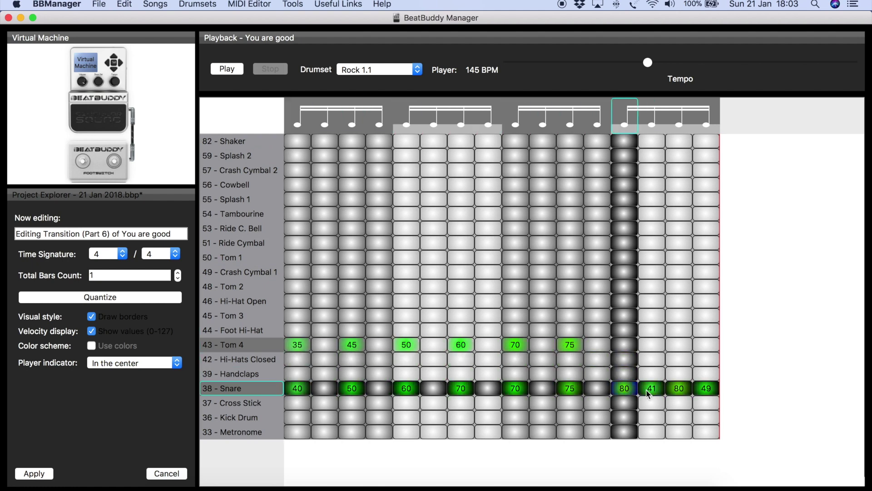
- Close Part 6's transition fill without applying changes and review the parts of You are good from its intro to its outro
click(171, 472)
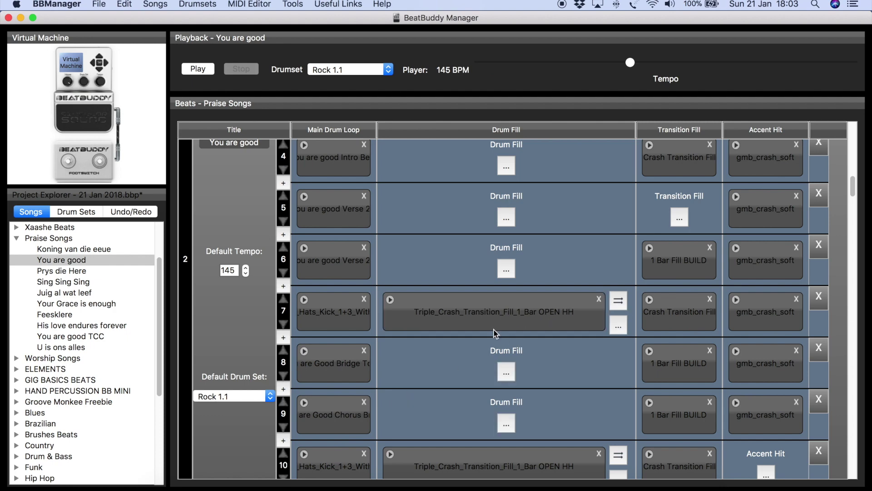
scroll(483, 325, down, 3)
scroll(484, 325, up, 3)
scroll(483, 325, up, 2)
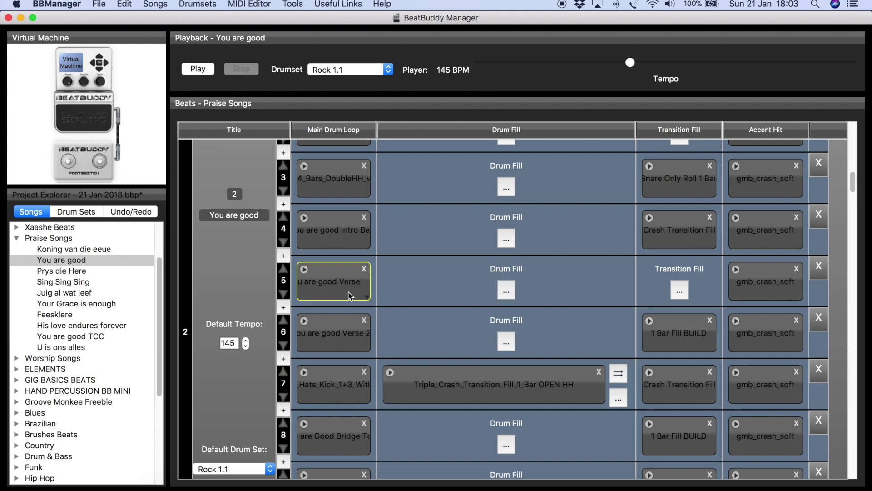
scroll(249, 281, up, 5)
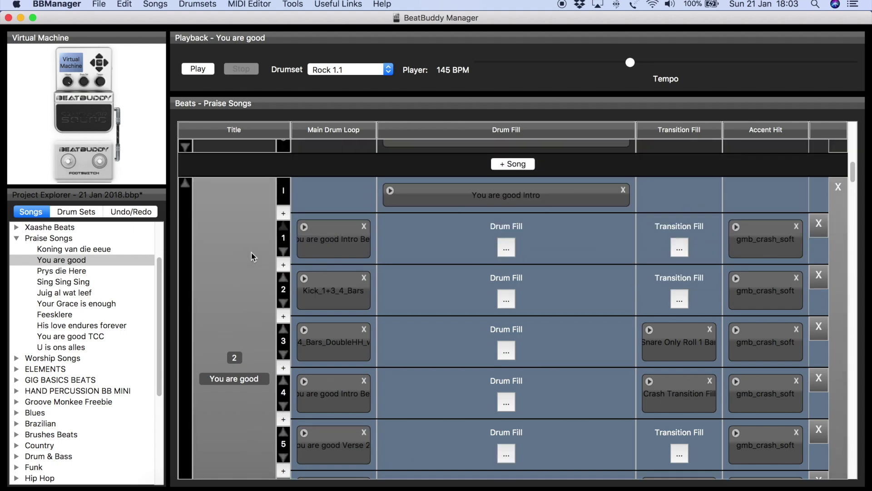
scroll(252, 253, up, 2)
scroll(252, 252, down, 4)
scroll(251, 253, down, 8)
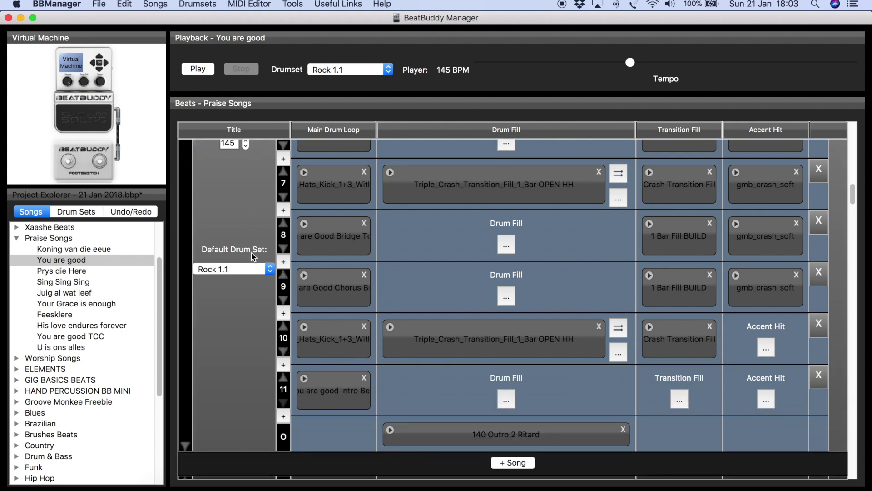
scroll(251, 252, down, 5)
scroll(252, 253, up, 3)
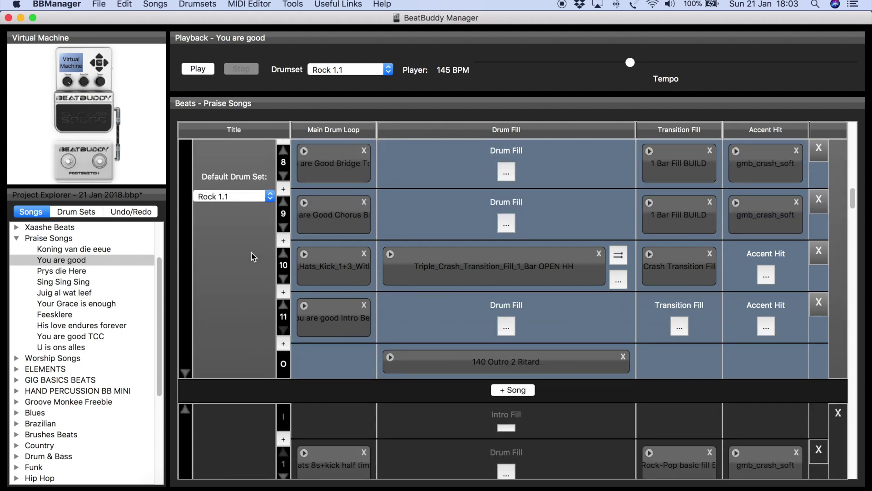
scroll(252, 252, down, 2)
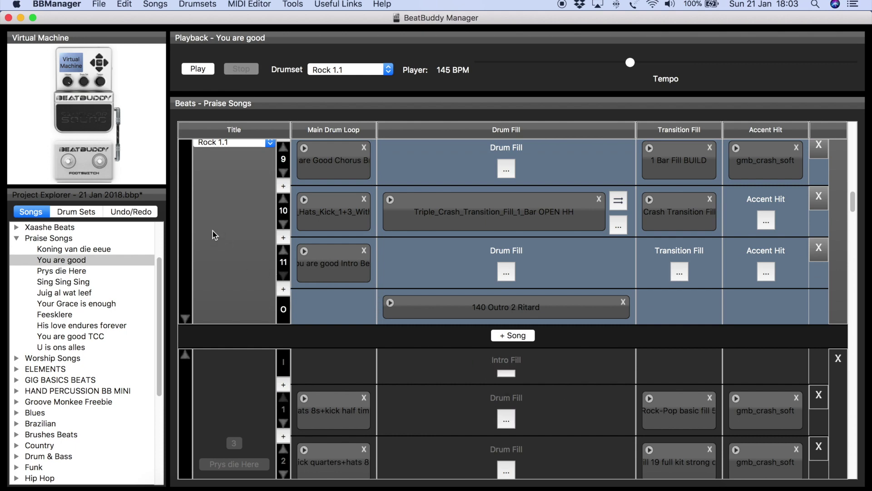
scroll(213, 231, up, 5)
scroll(213, 231, up, 2)
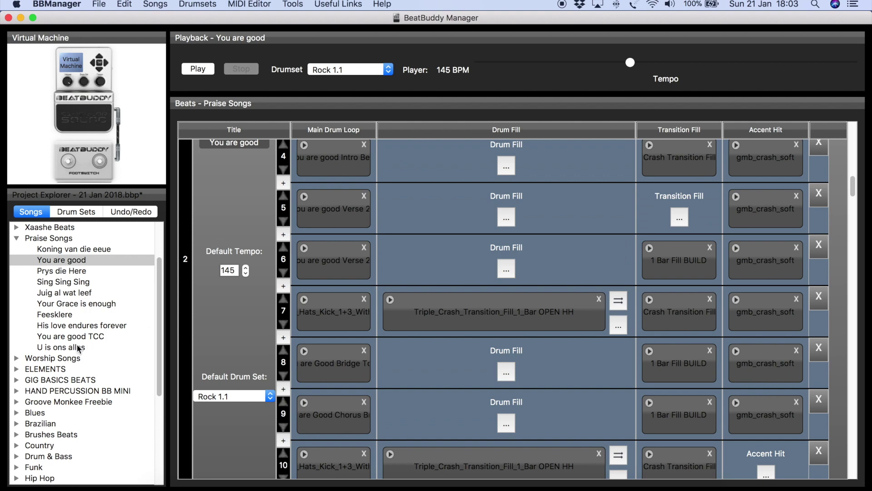
- Expand the Worship Songs folder and open the song Majesteit, going to its outro
scroll(79, 349, down, 4)
scroll(78, 348, up, 3)
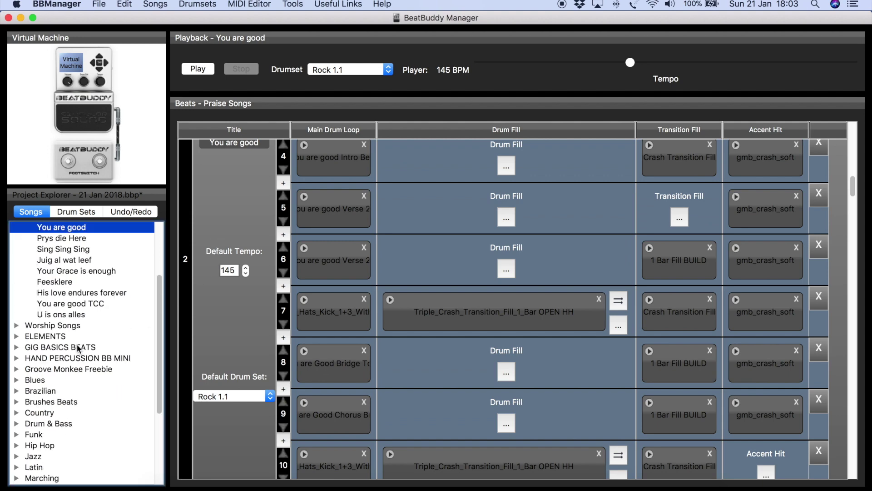
click(17, 326)
scroll(61, 337, down, 3)
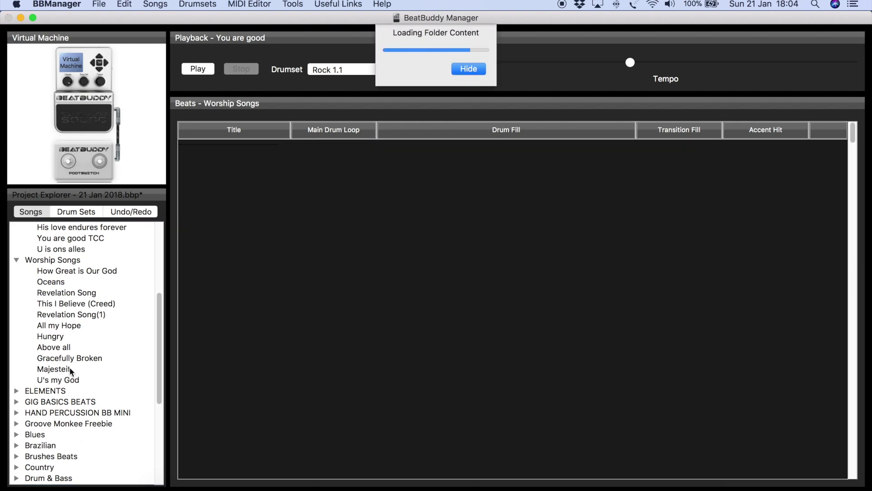
click(71, 370)
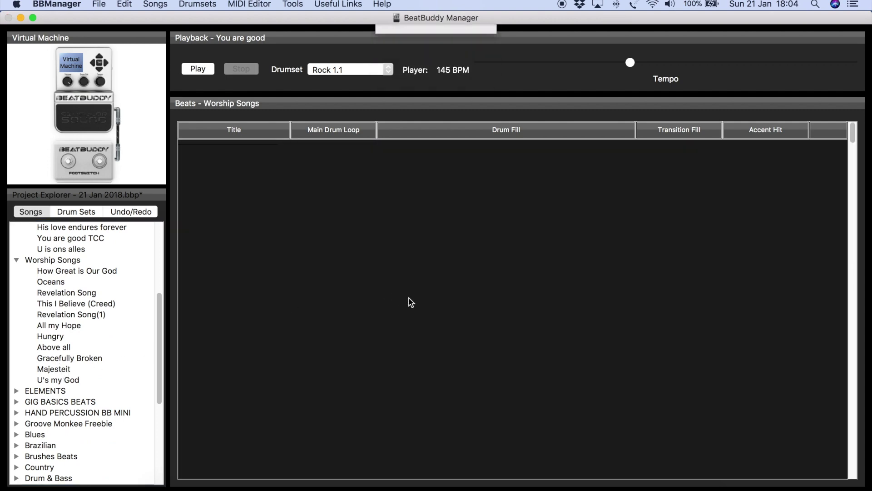
scroll(451, 311, down, 3)
scroll(451, 311, down, 4)
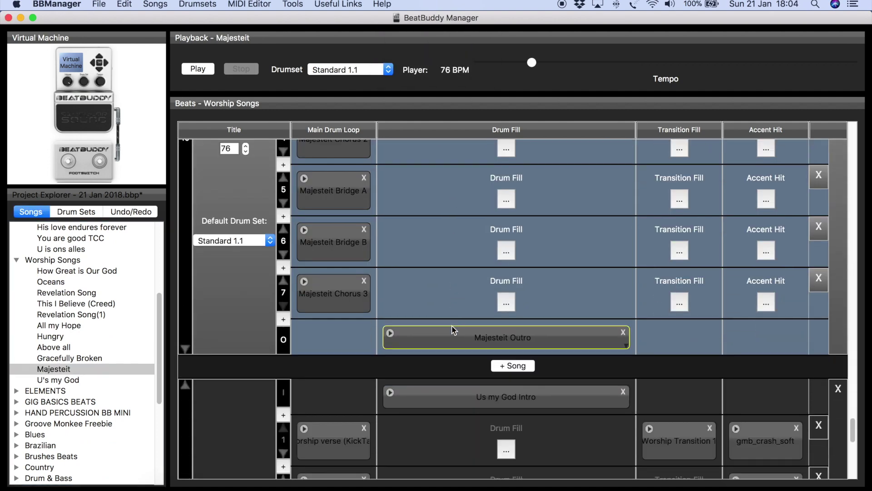
- Examine the Majesteit Outro in the editor, play it twice and close it without applying changes
right_click(409, 338)
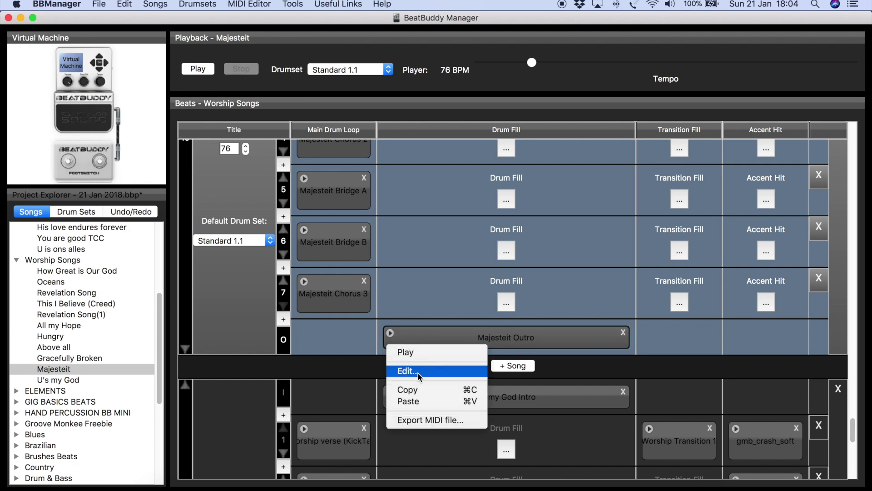
click(415, 368)
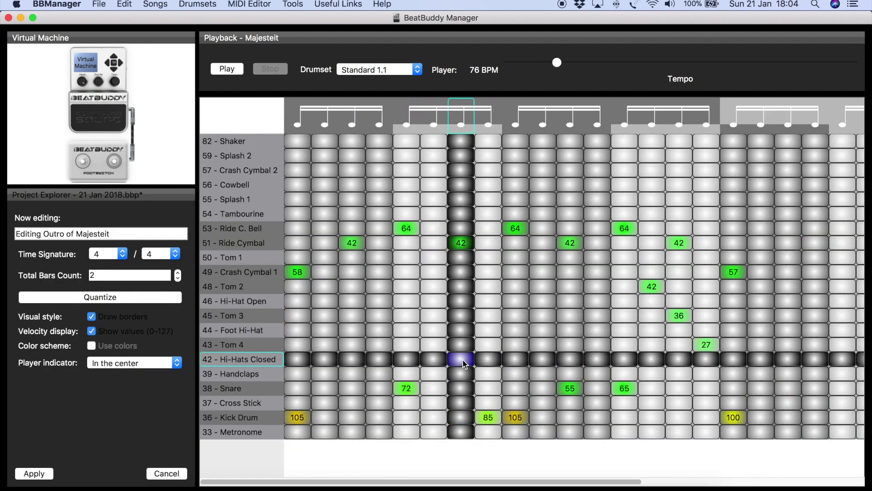
click(227, 69)
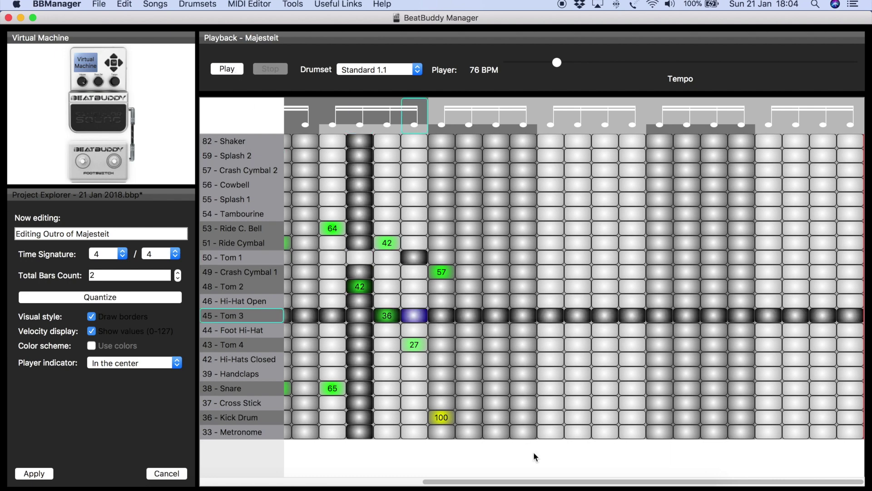
drag(559, 480, 320, 482)
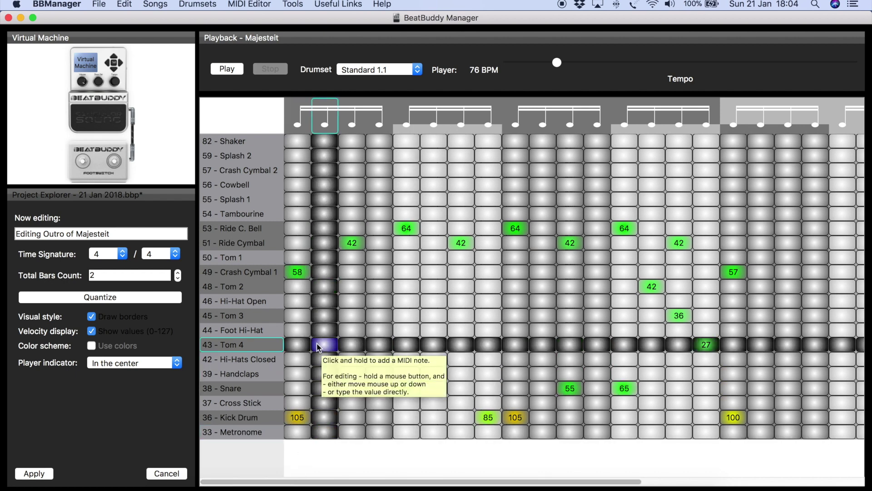
click(227, 69)
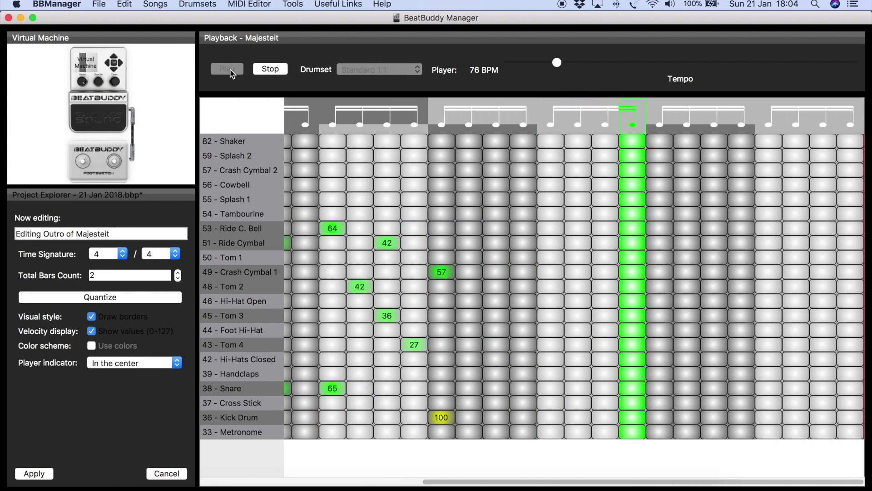
click(267, 70)
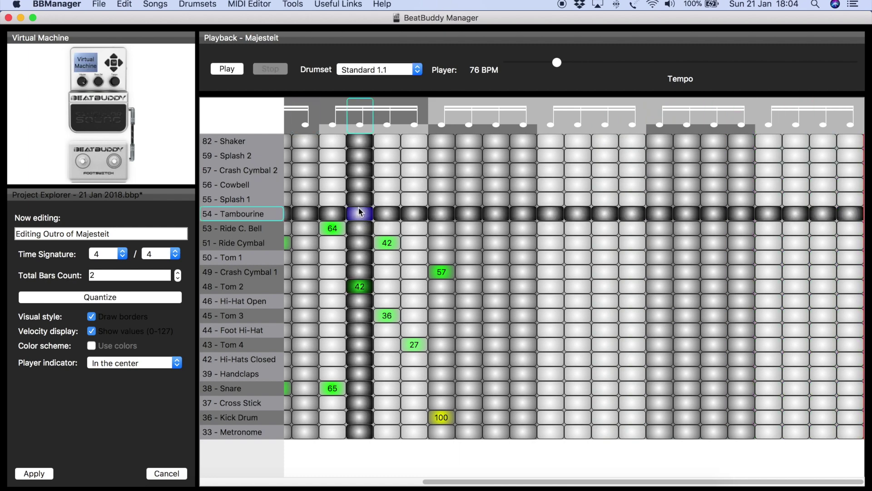
drag(550, 482, 321, 482)
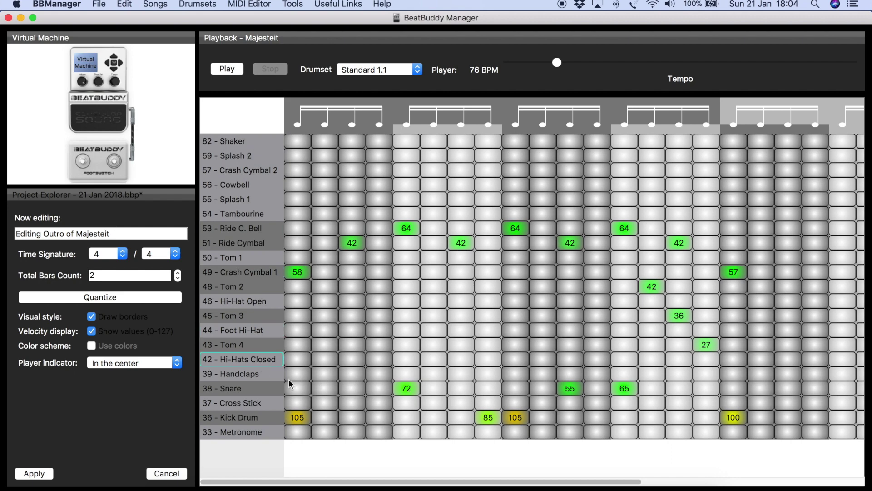
click(164, 474)
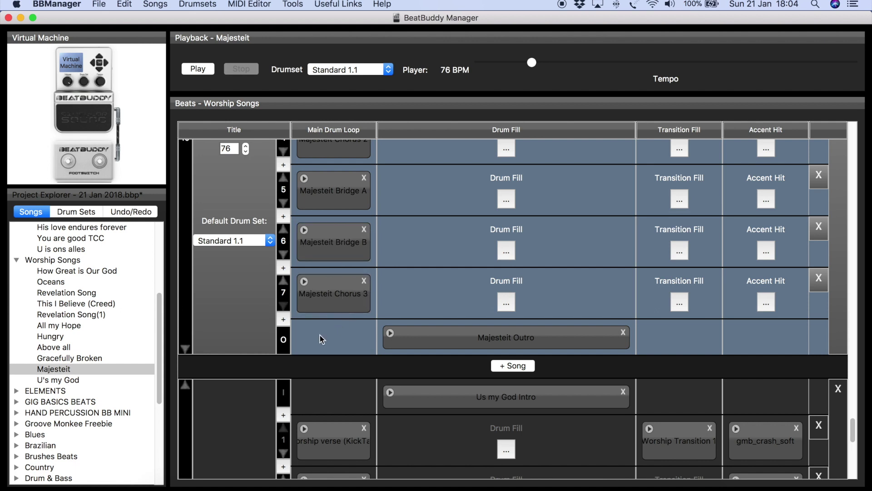
- Collapse the Worship Songs and Praise Songs folders in the project's song list
click(160, 352)
drag(160, 352, 165, 295)
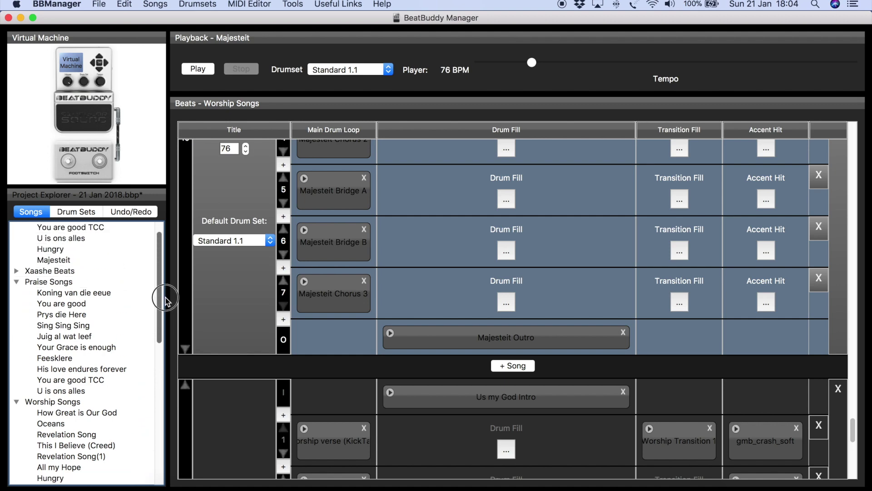
click(15, 402)
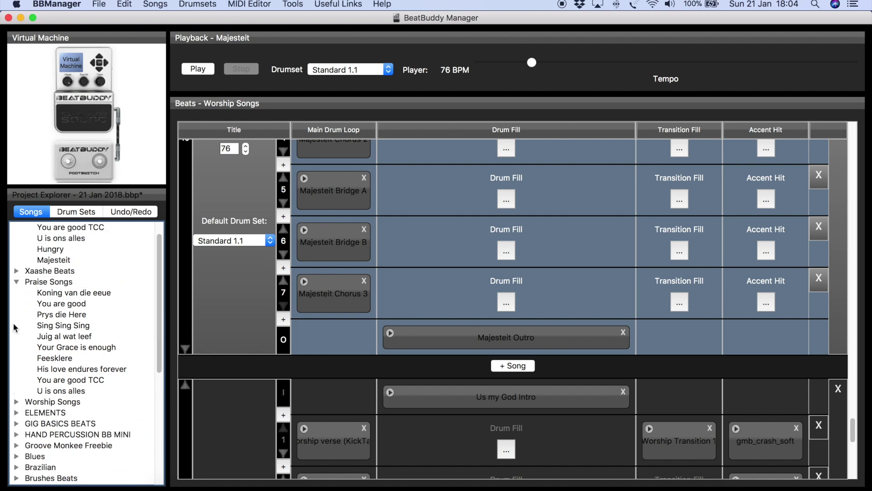
click(16, 281)
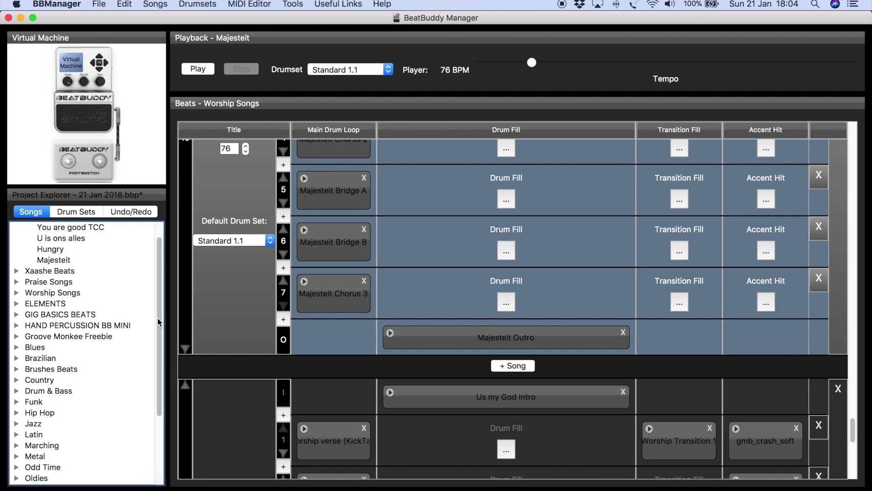
drag(159, 321, 157, 281)
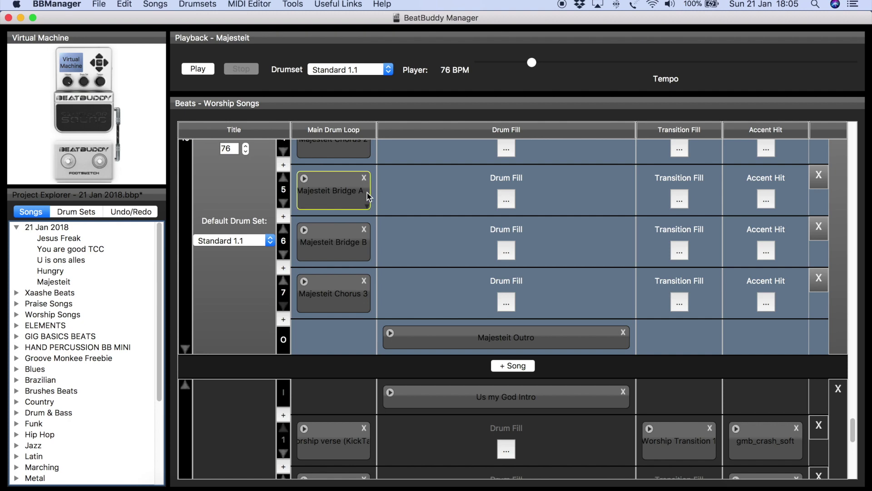
- Examine the notes of Majesteit's Part 5 main loop, Majesteit Bridge A, in the editor and close it without applying changes
right_click(340, 203)
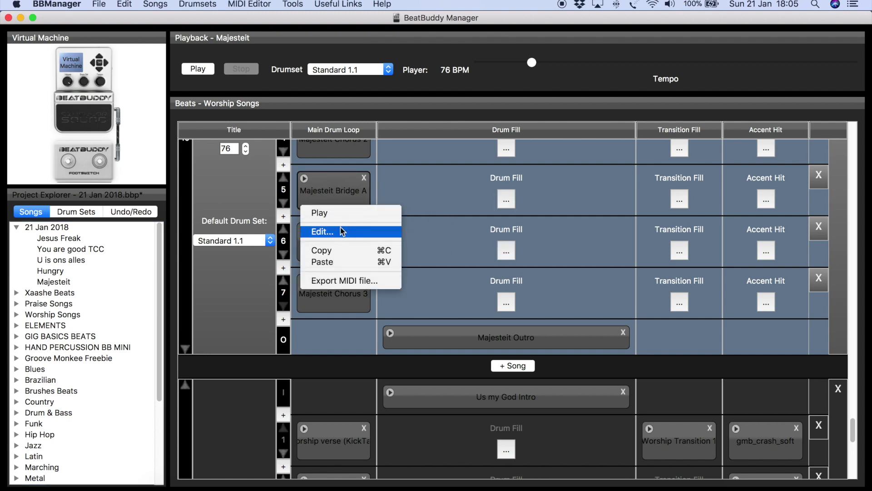
click(340, 230)
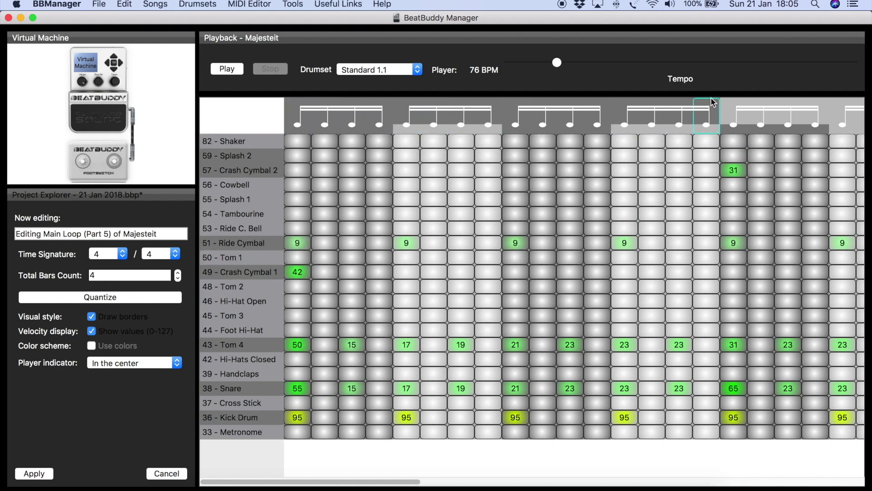
drag(377, 480, 315, 481)
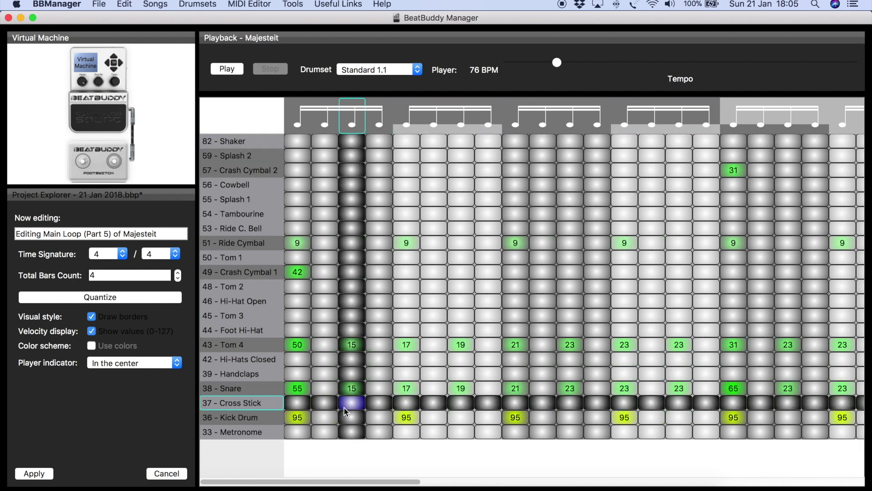
click(166, 473)
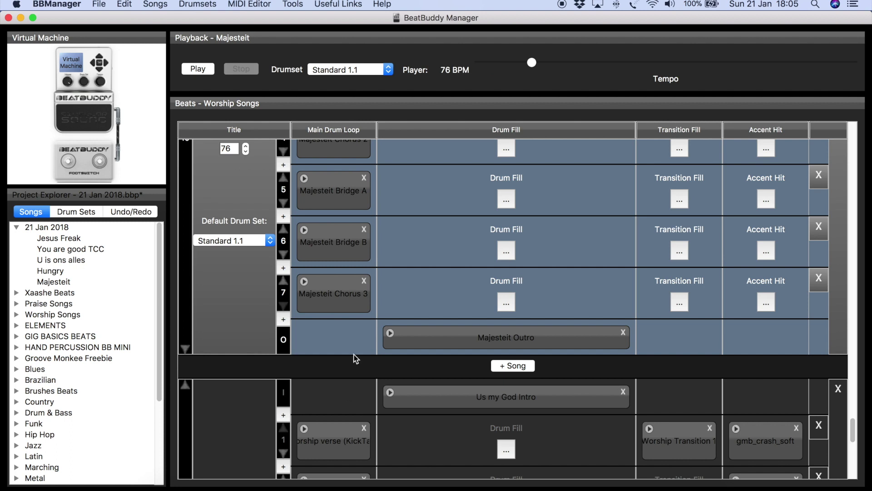
- Return to the song Jesus Freak in the 21 Jan 2018 folder
scroll(355, 357, up, 5)
scroll(355, 359, up, 5)
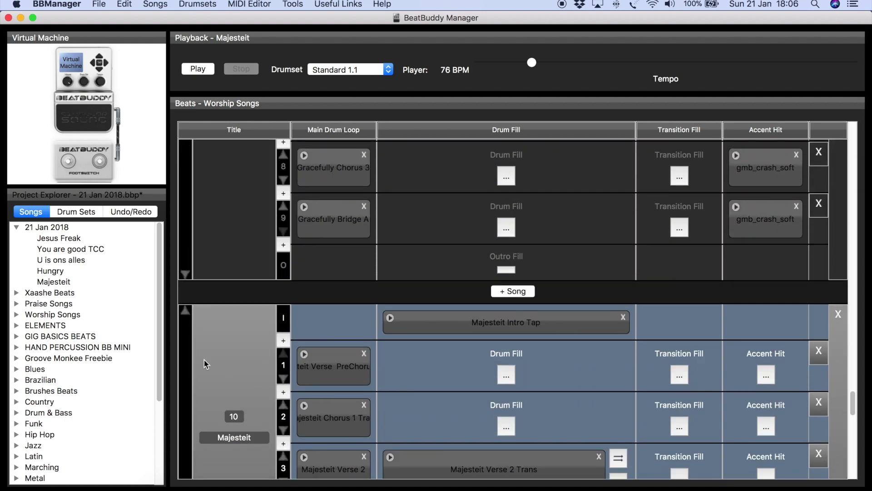
scroll(214, 340, up, 5)
scroll(215, 339, up, 8)
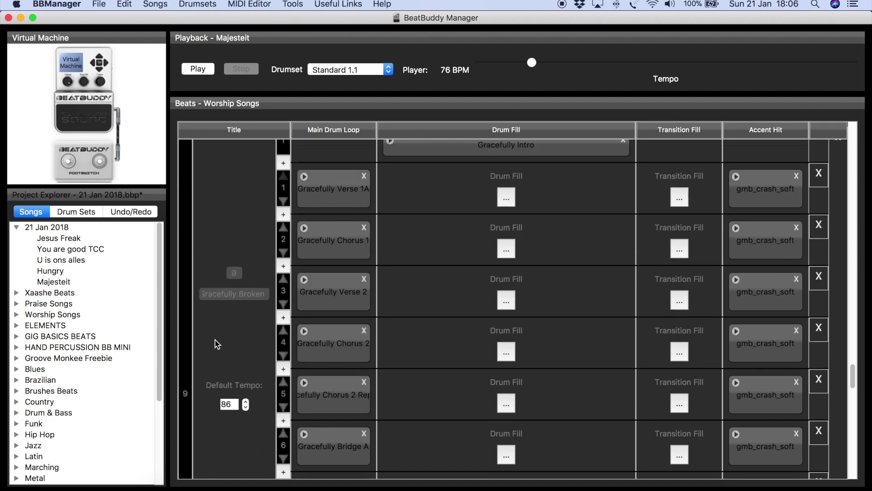
scroll(214, 340, up, 8)
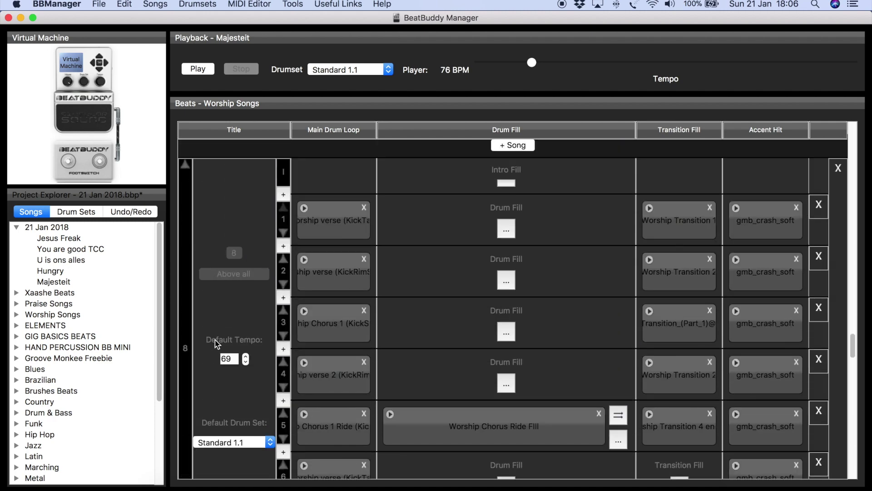
click(56, 242)
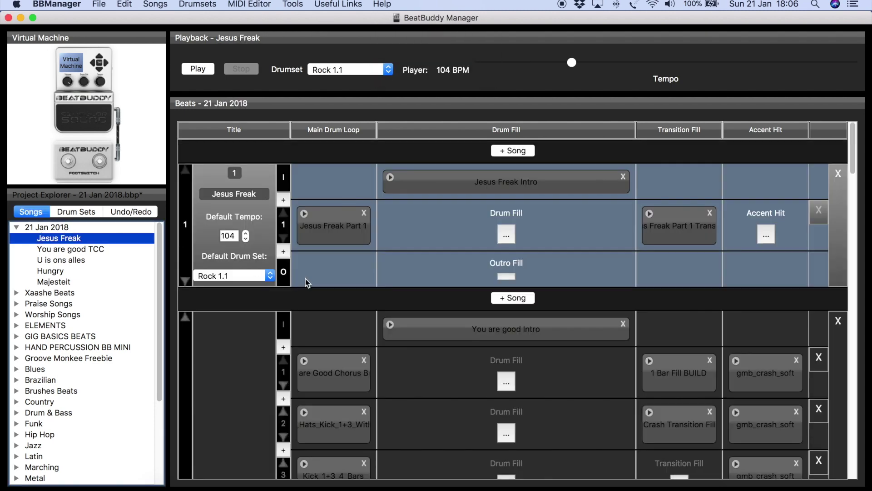